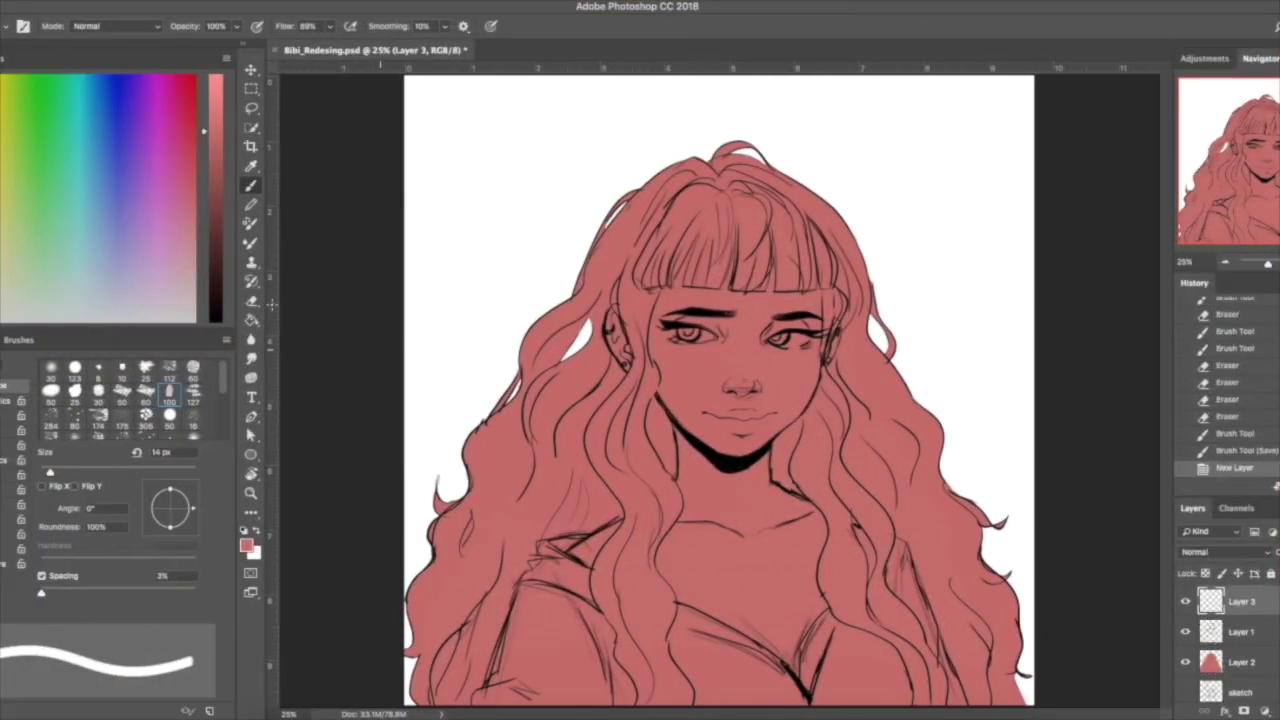
- Fill the new layer beneath the portrait with orange as the background
scroll(1258, 698, down, 2)
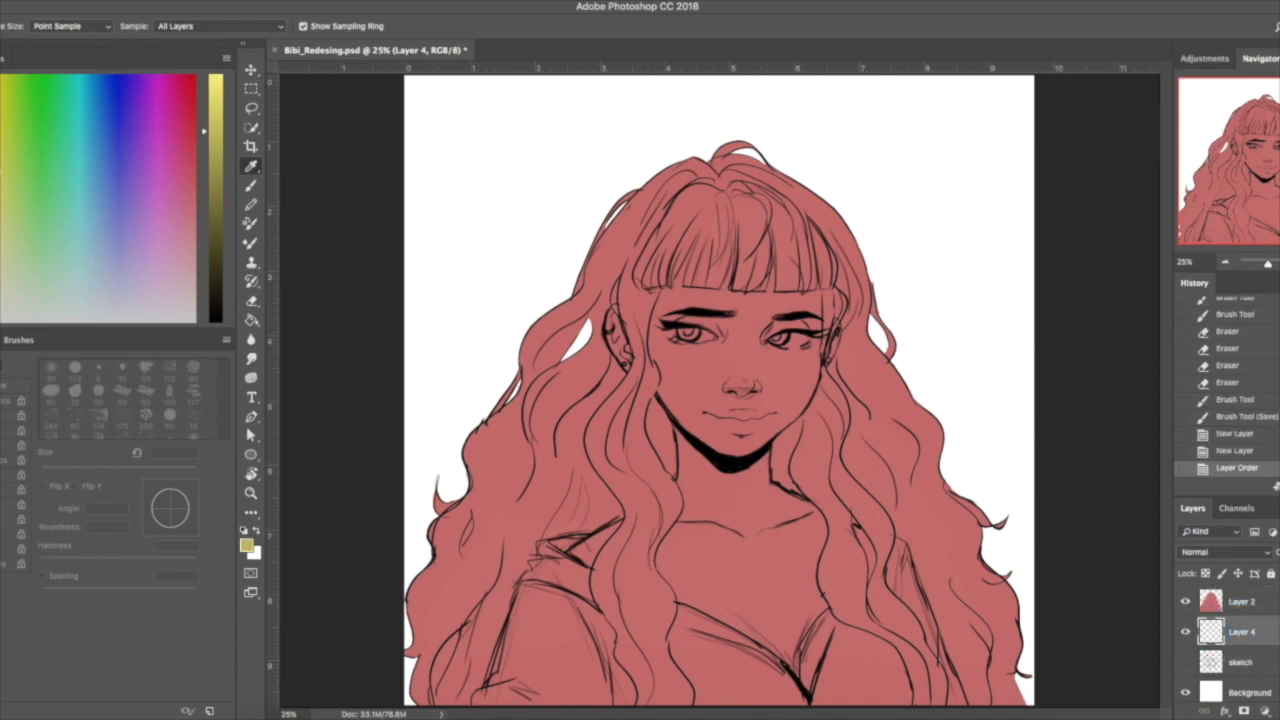
click(514, 424)
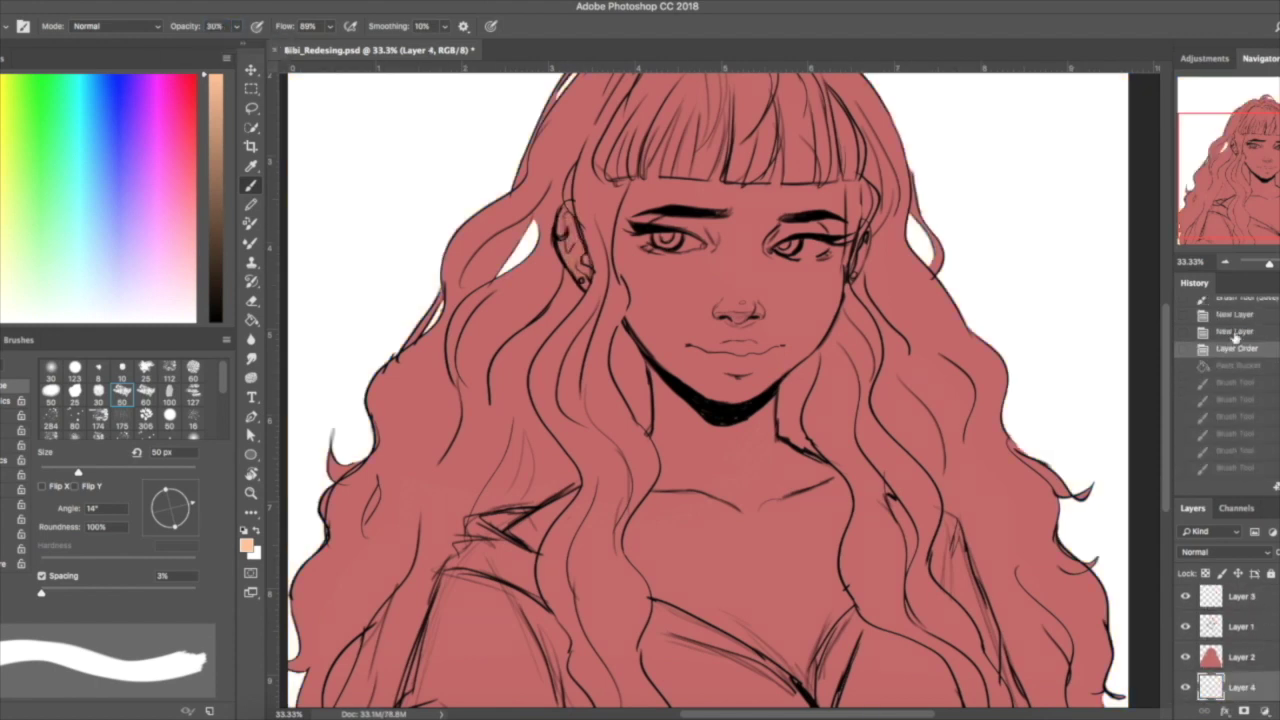
- Try and undo first light strokes on cheek, nose and chin, then set brush opacity to 40%
key(i)
key(e)
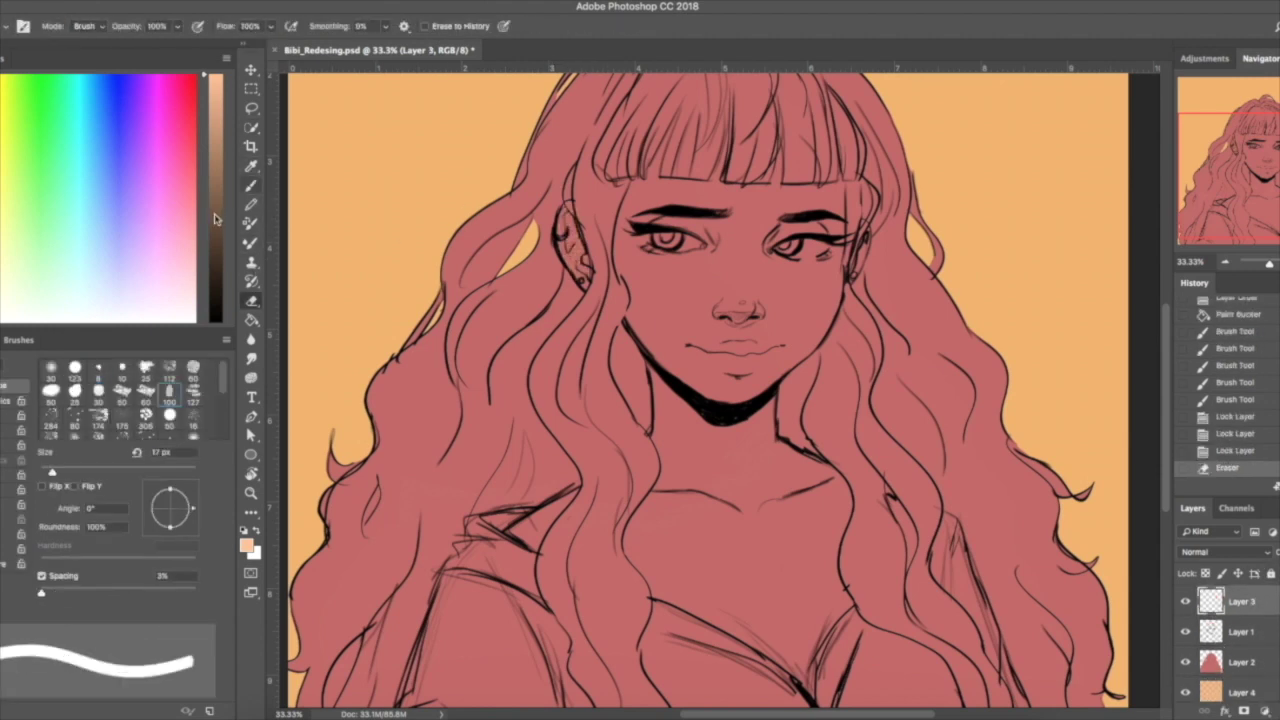
key(b)
key(ctrl+z)
drag(575, 215, 580, 280)
drag(615, 235, 700, 285)
drag(700, 240, 715, 395)
key(ctrl+alt+z)
key(ctrl+alt+z)
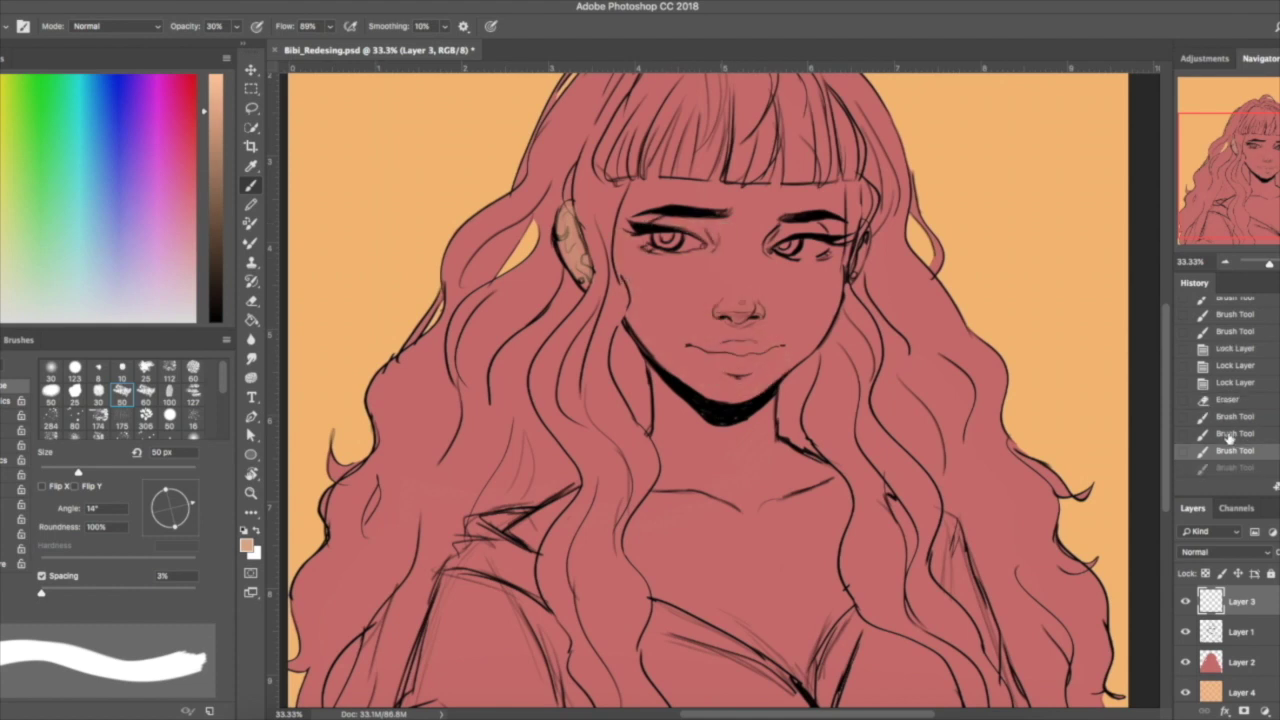
key(ctrl+alt+z)
key(4)
- Paint light skin shading across the eyes, cheeks, nose, neck and chest, undoing some touches
mouse_move(615, 245)
mouse_down()
mouse_move(705, 252)
mouse_move(612, 232)
mouse_move(740, 190)
mouse_move(680, 115)
mouse_move(778, 150)
mouse_move(840, 200)
mouse_move(745, 245)
mouse_move(830, 265)
mouse_move(810, 295)
mouse_move(720, 215)
mouse_move(790, 315)
mouse_move(750, 390)
mouse_move(630, 300)
mouse_move(740, 370)
mouse_up()
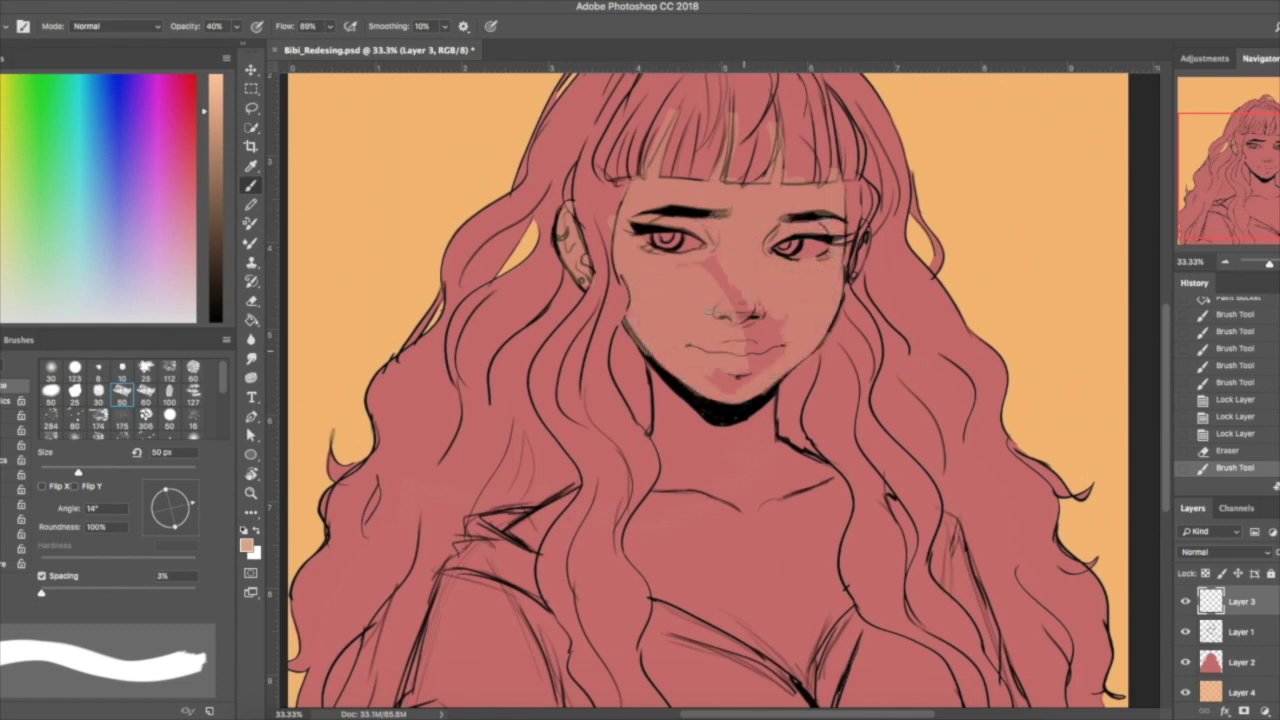
drag(700, 270, 780, 380)
drag(830, 245, 650, 235)
mouse_move(790, 215)
mouse_down()
mouse_move(835, 218)
mouse_move(886, 258)
mouse_up()
mouse_move(685, 410)
mouse_down()
mouse_move(755, 465)
mouse_move(845, 445)
mouse_move(845, 620)
mouse_move(680, 560)
mouse_move(700, 440)
mouse_move(778, 600)
mouse_move(790, 470)
mouse_up()
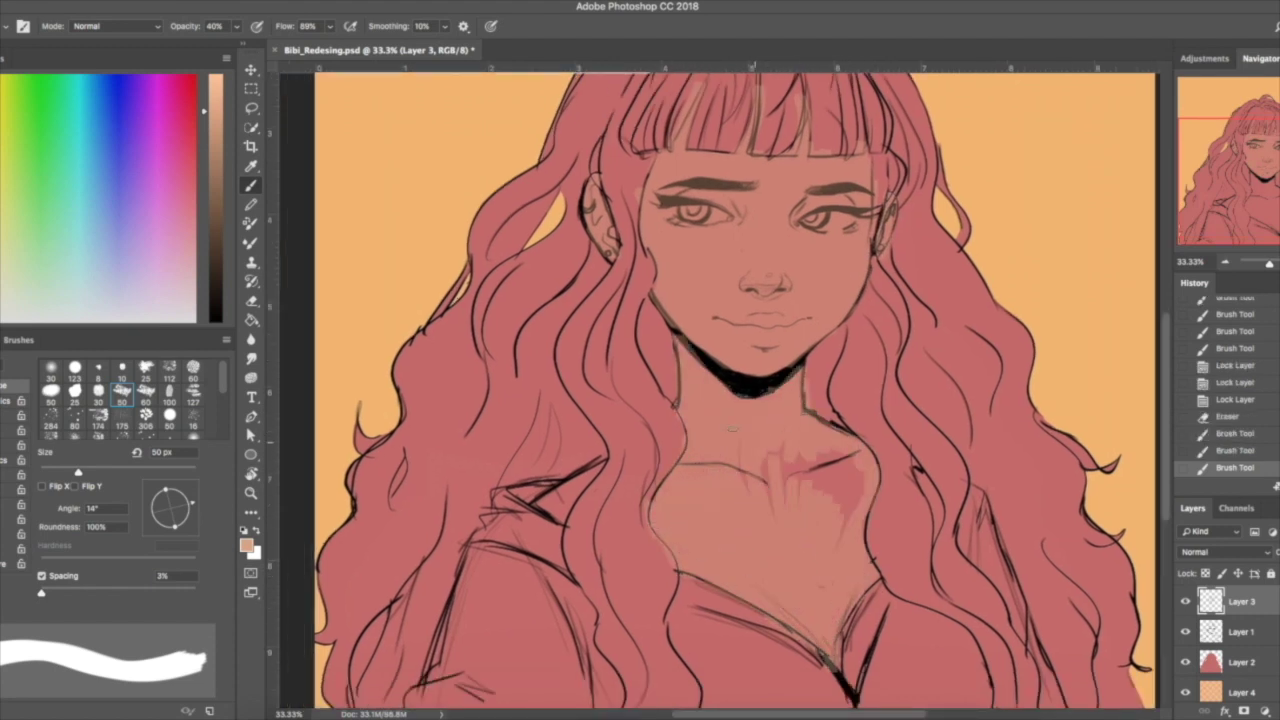
drag(750, 530, 820, 460)
drag(830, 460, 865, 540)
drag(545, 510, 608, 462)
drag(915, 480, 938, 525)
drag(1221, 160, 1221, 142)
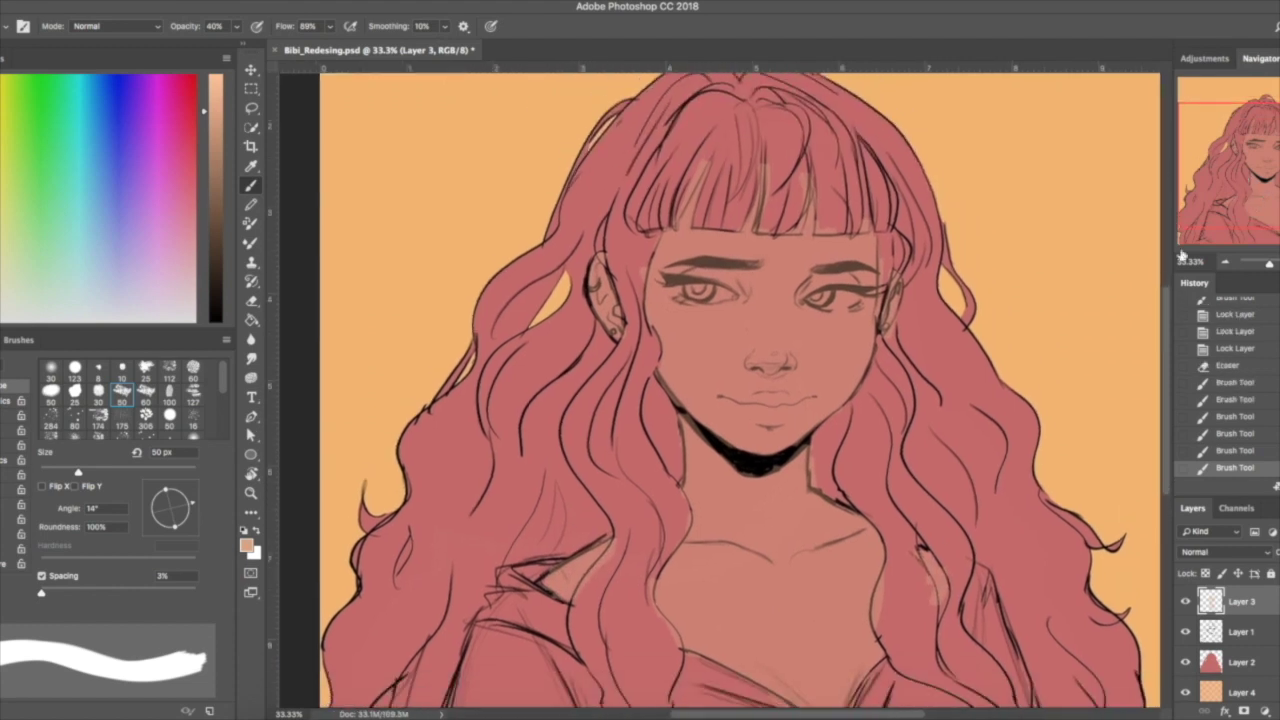
key(ctrl+alt+z)
key(ctrl+alt+z)
key(ctrl+alt+z)
key(ctrl+alt+z)
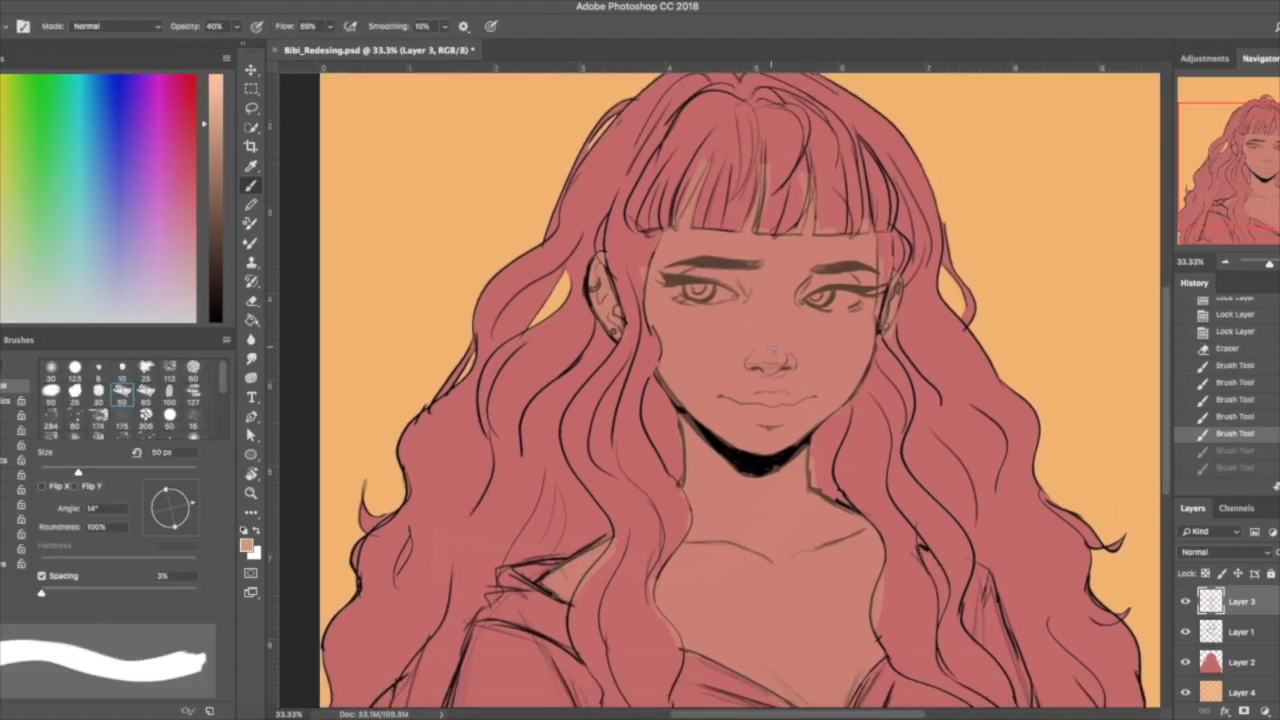
key(ctrl+alt+z)
key(ctrl+alt+z)
key(ctrl+alt+z)
key(ctrl+alt+z)
key(ctrl+alt+z)
- Paint brighter highlights on the forehead, nose, cheeks, ear, neck and chest with a larger brush
click(212, 111)
key(])
drag(778, 272, 776, 350)
drag(690, 244, 840, 252)
drag(660, 305, 715, 325)
drag(752, 440, 784, 446)
drag(585, 258, 605, 305)
mouse_move(740, 470)
mouse_down()
mouse_move(726, 398)
mouse_move(760, 455)
mouse_up()
drag(670, 478, 850, 470)
drag(713, 590, 840, 610)
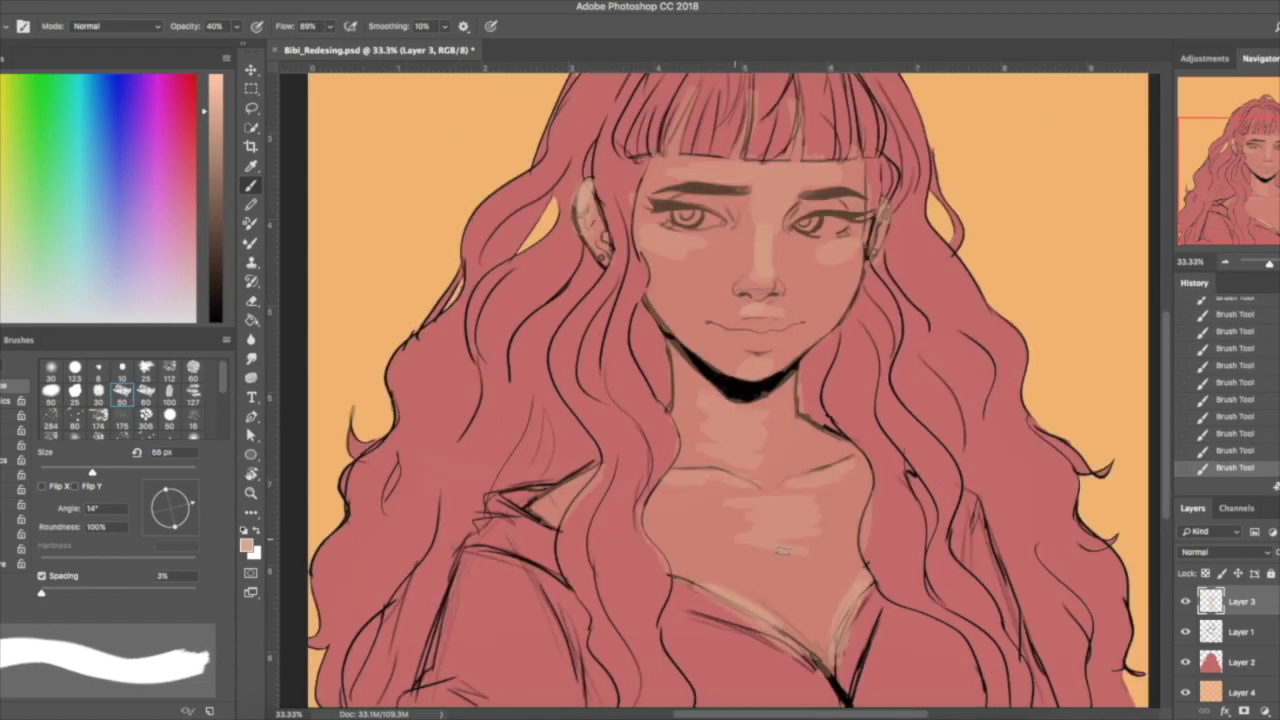
drag(740, 510, 830, 600)
scroll(720, 450, up, 1)
- Paint darker shadows under the chin, below the bangs, on the collarbones and across the chest
alt+click(709, 381)
drag(709, 381, 759, 376)
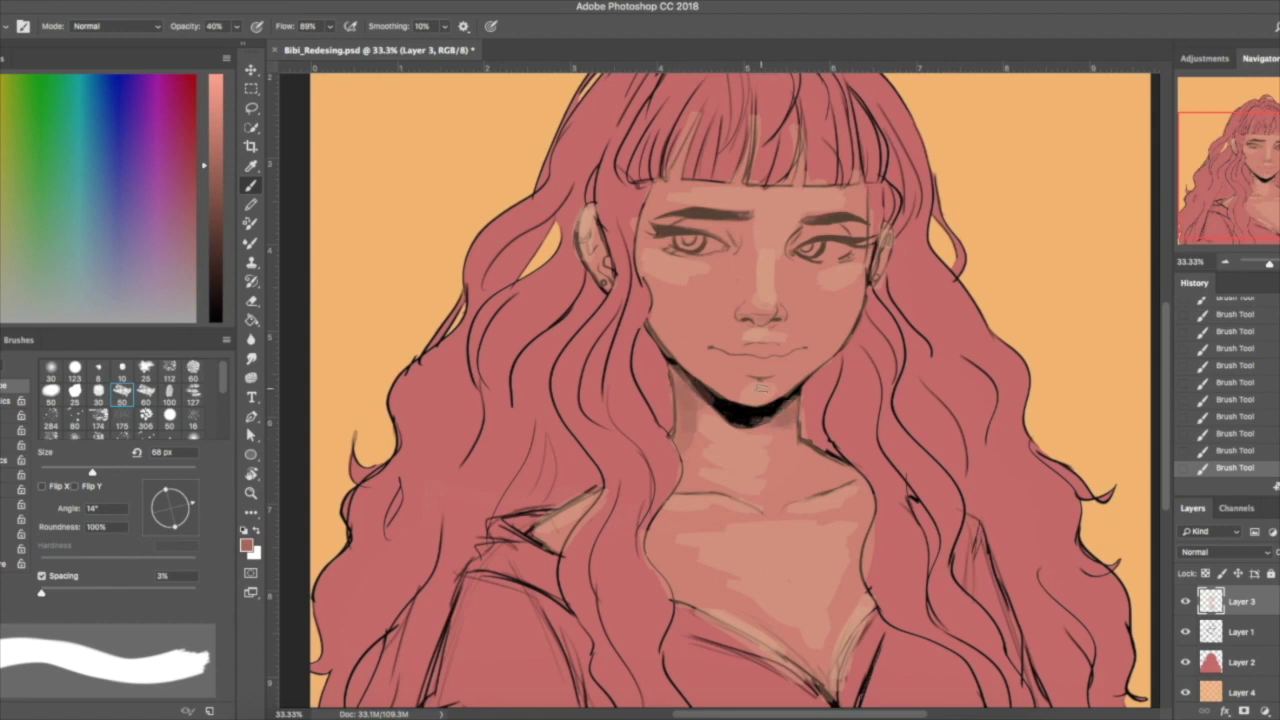
drag(660, 150, 860, 210)
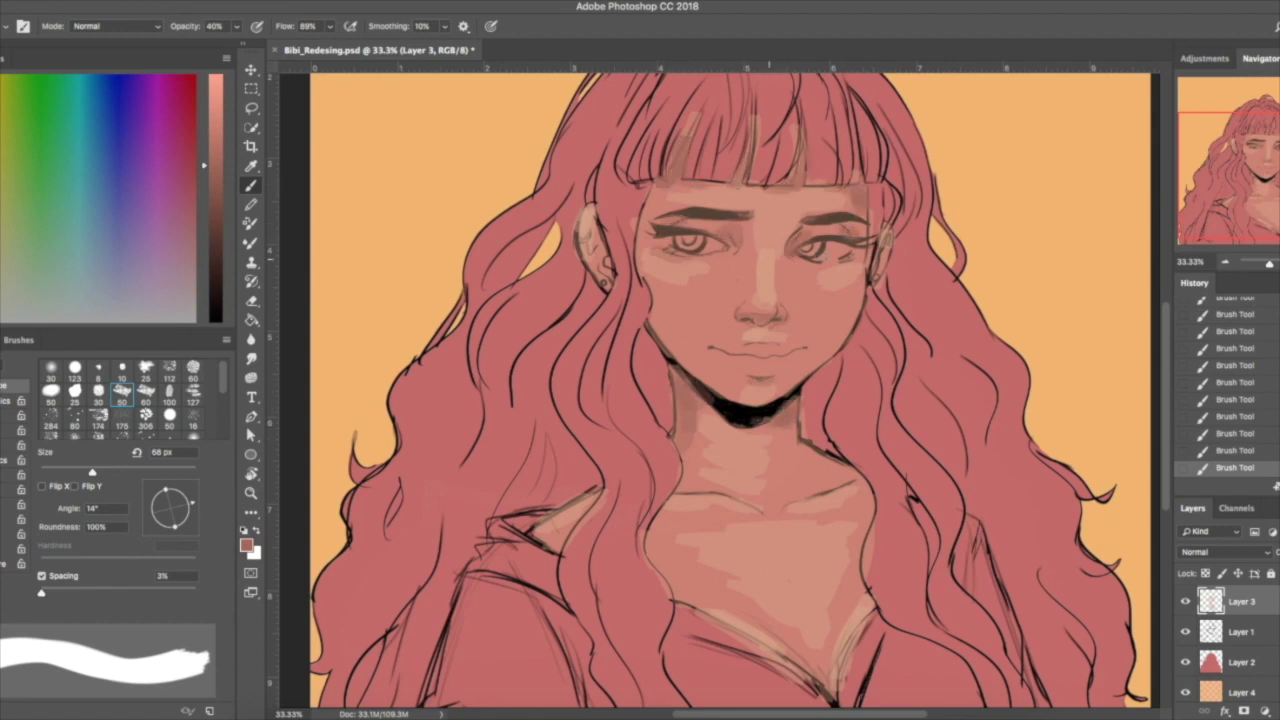
drag(700, 392, 710, 362)
drag(664, 486, 876, 475)
drag(798, 650, 858, 582)
drag(560, 520, 616, 466)
drag(916, 466, 948, 518)
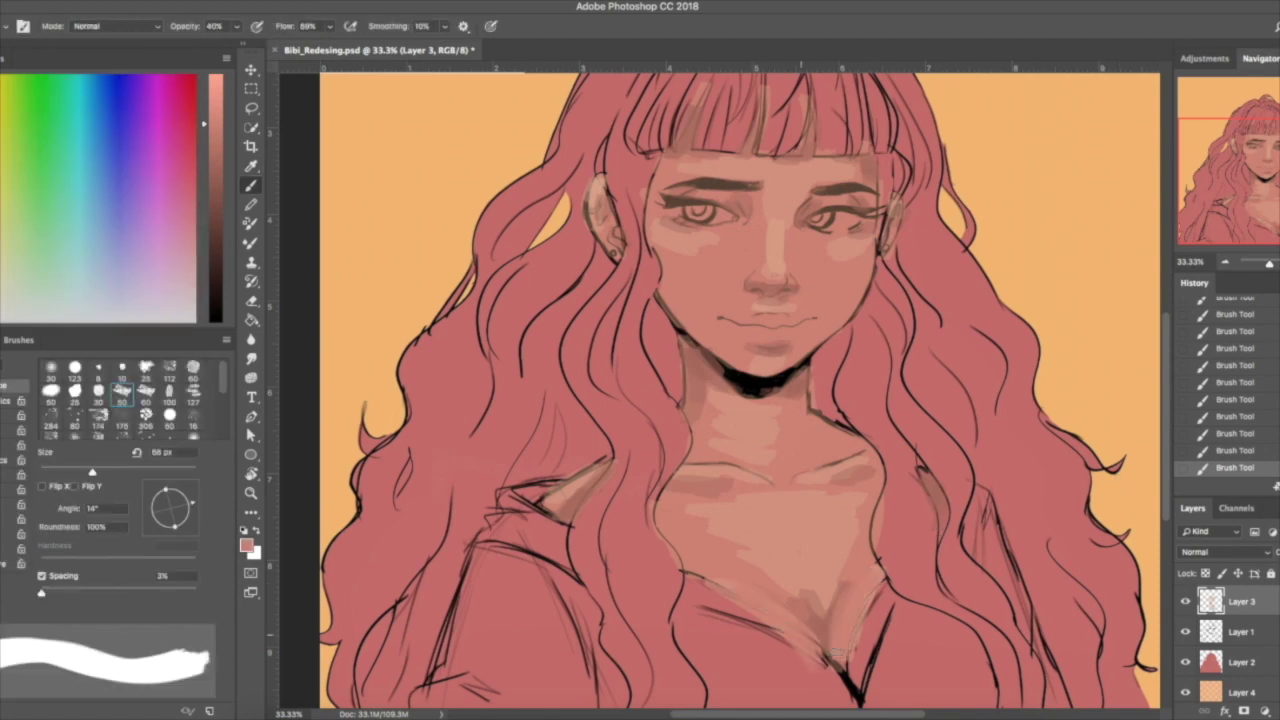
scroll(765, 145, up, 2)
alt+click(808, 312)
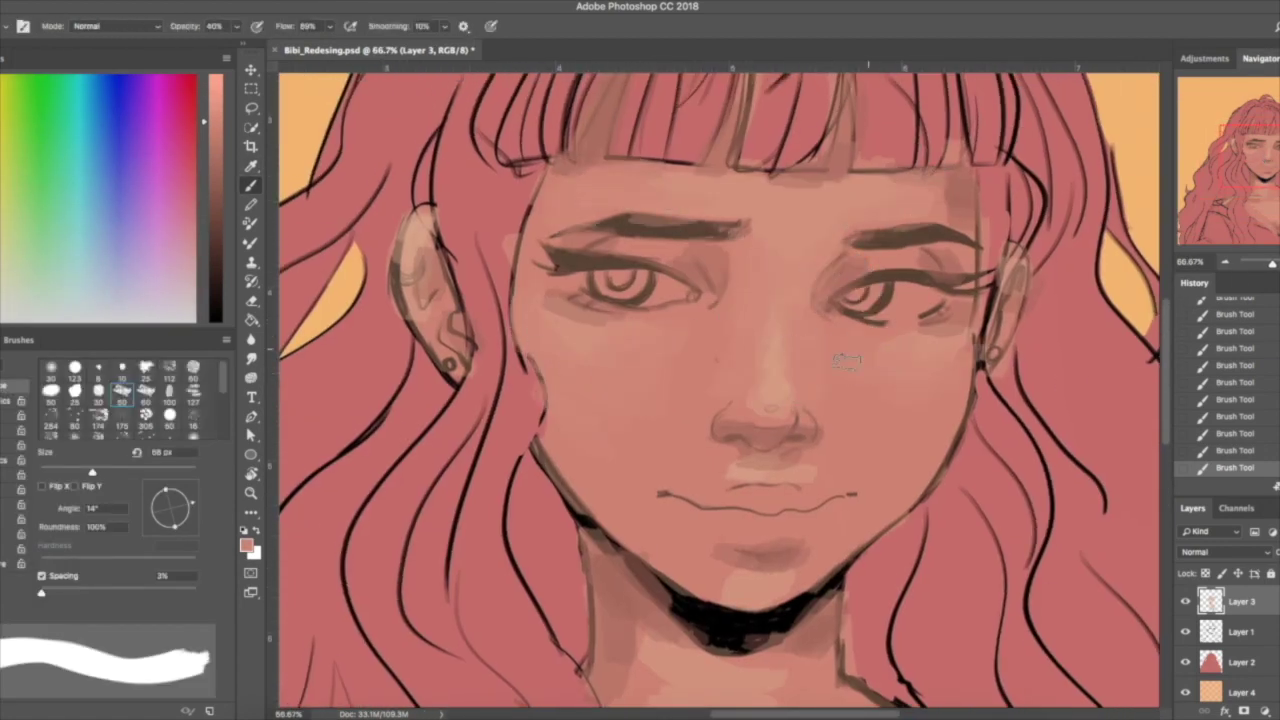
- Lighten the dark chest patch and soften the shadow under the chin
scroll(787, 582, down, 5)
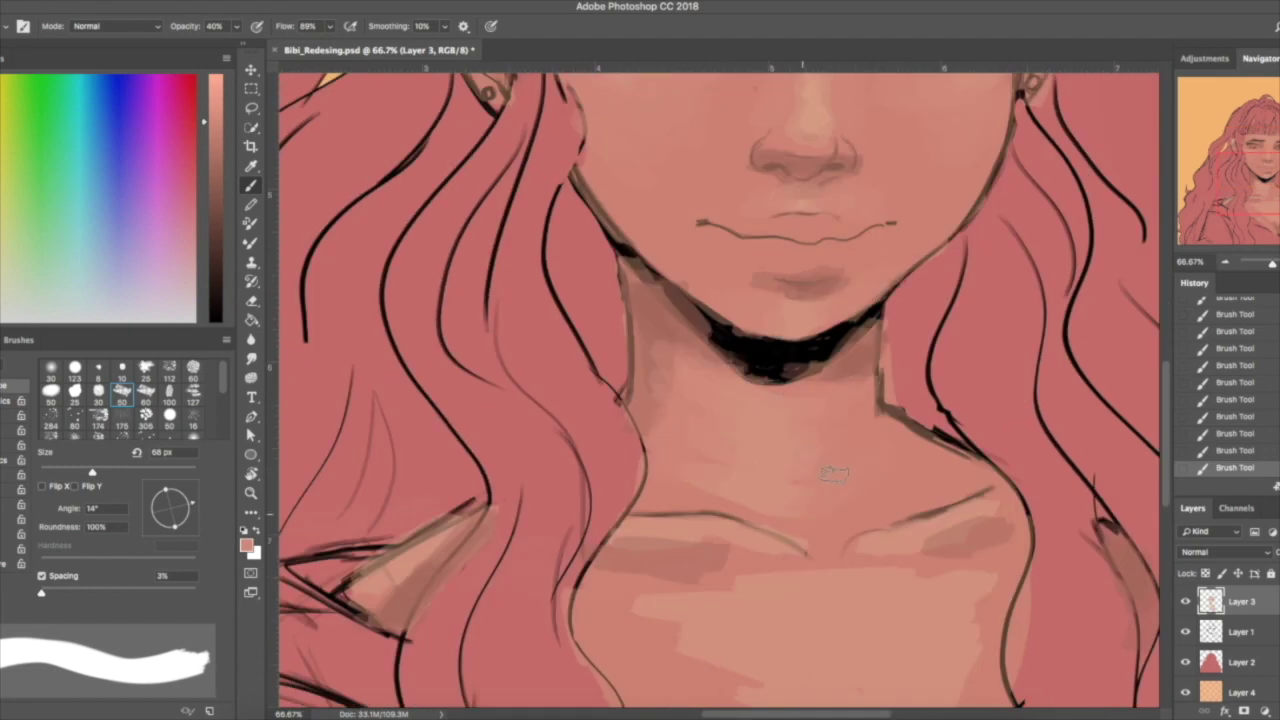
scroll(835, 475, down, 3)
drag(940, 384, 1045, 340)
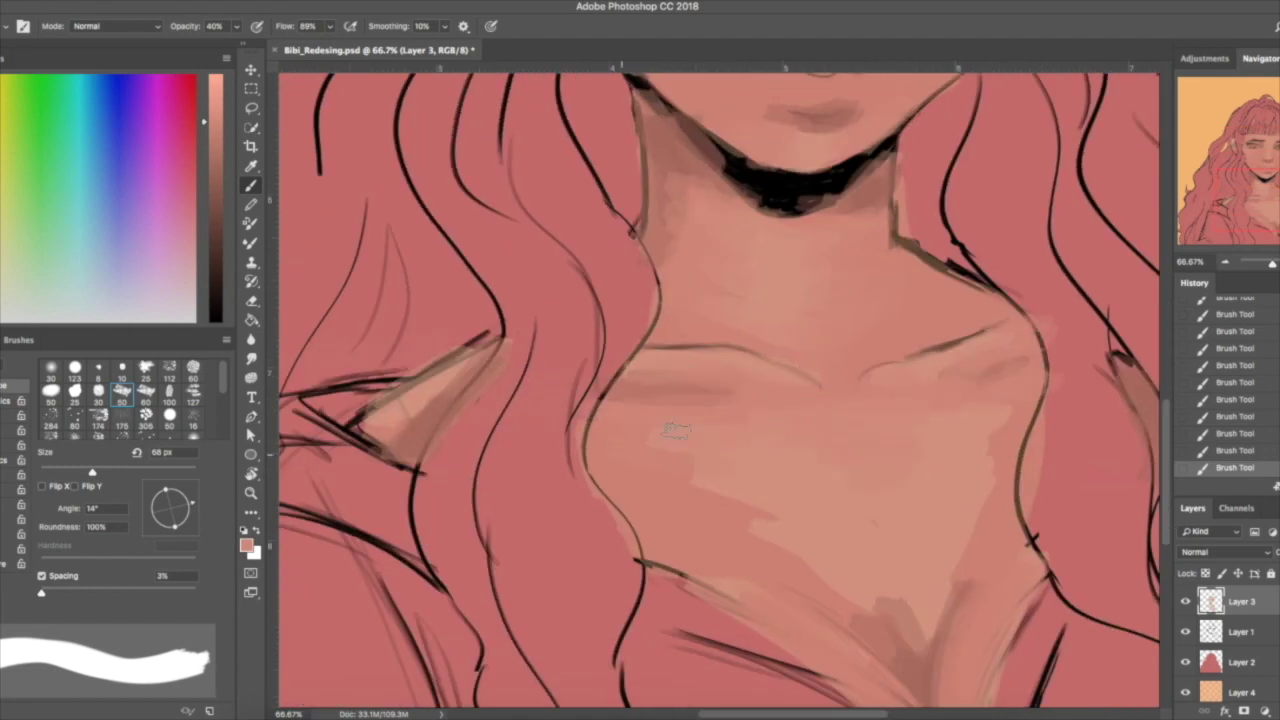
scroll(823, 585, down, 3)
scroll(760, 540, right, 3)
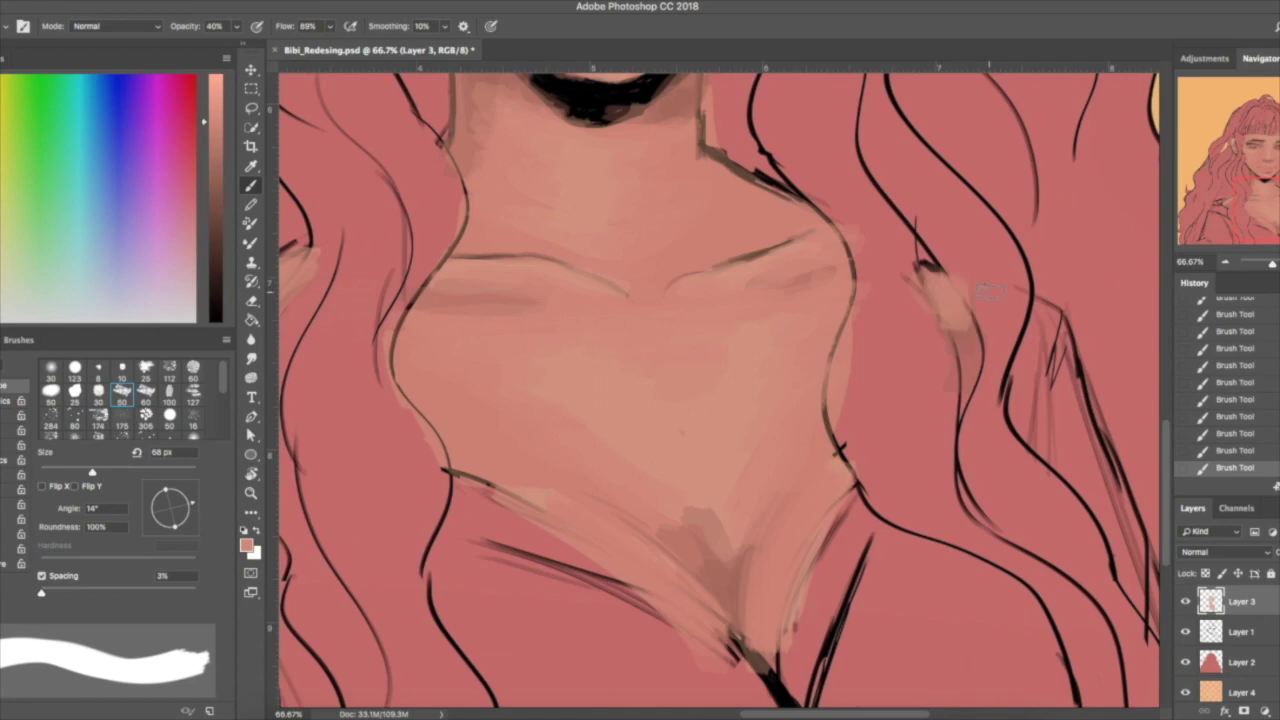
scroll(691, 493, up, 3)
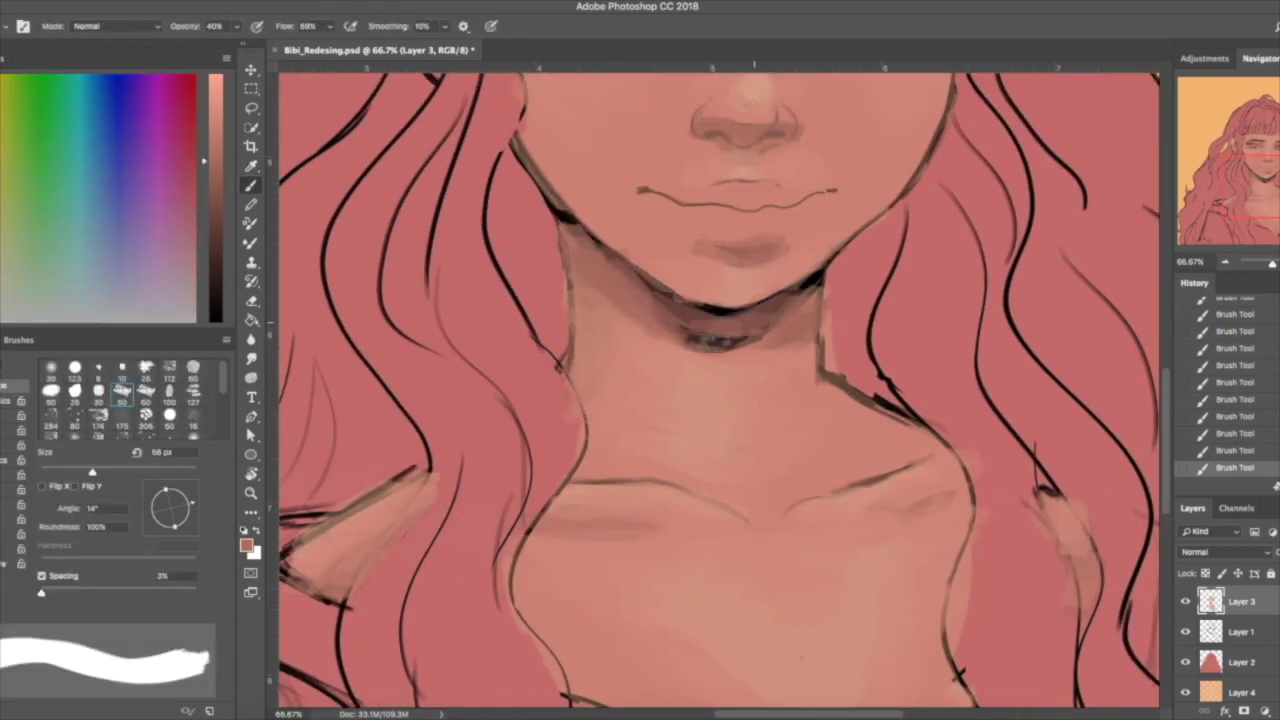
drag(640, 300, 780, 290)
scroll(705, 310, up, 5)
scroll(705, 310, left, 2)
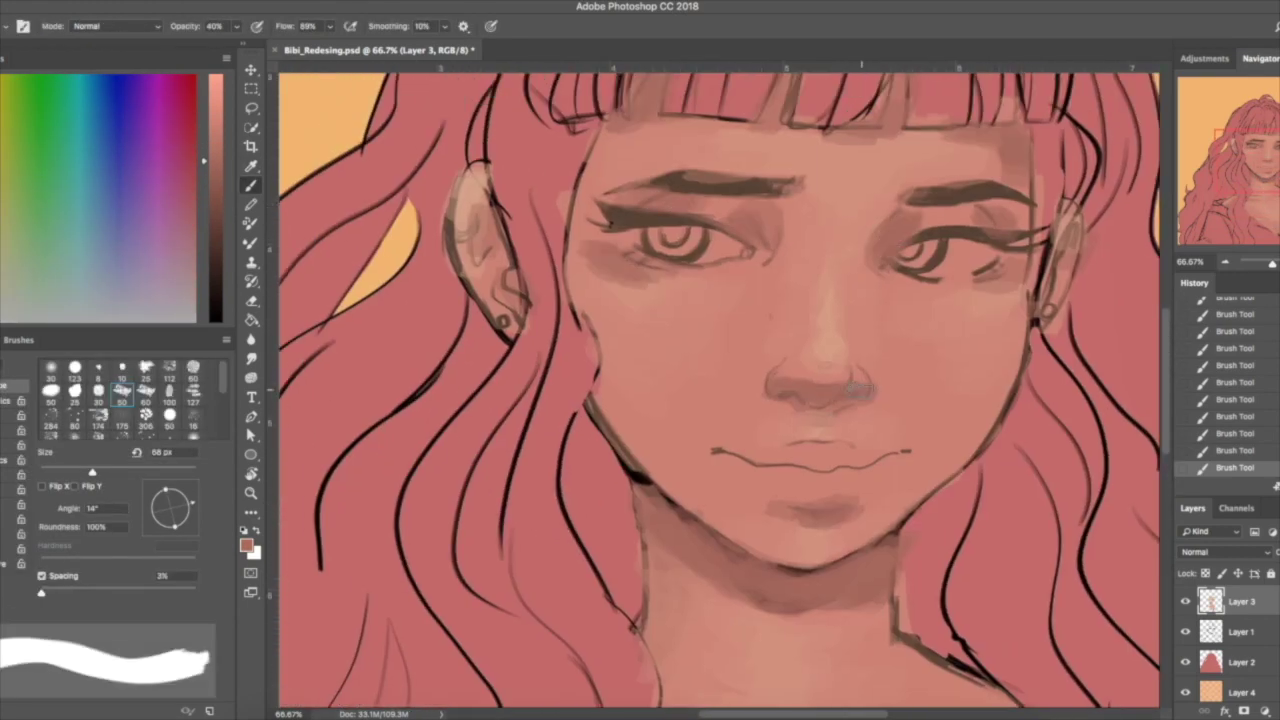
- Shrink the brush and sample lighter and darker skin tones around the eyes
key(bracketleft)
key(bracketleft)
key(bracketleft)
alt+click(632, 284)
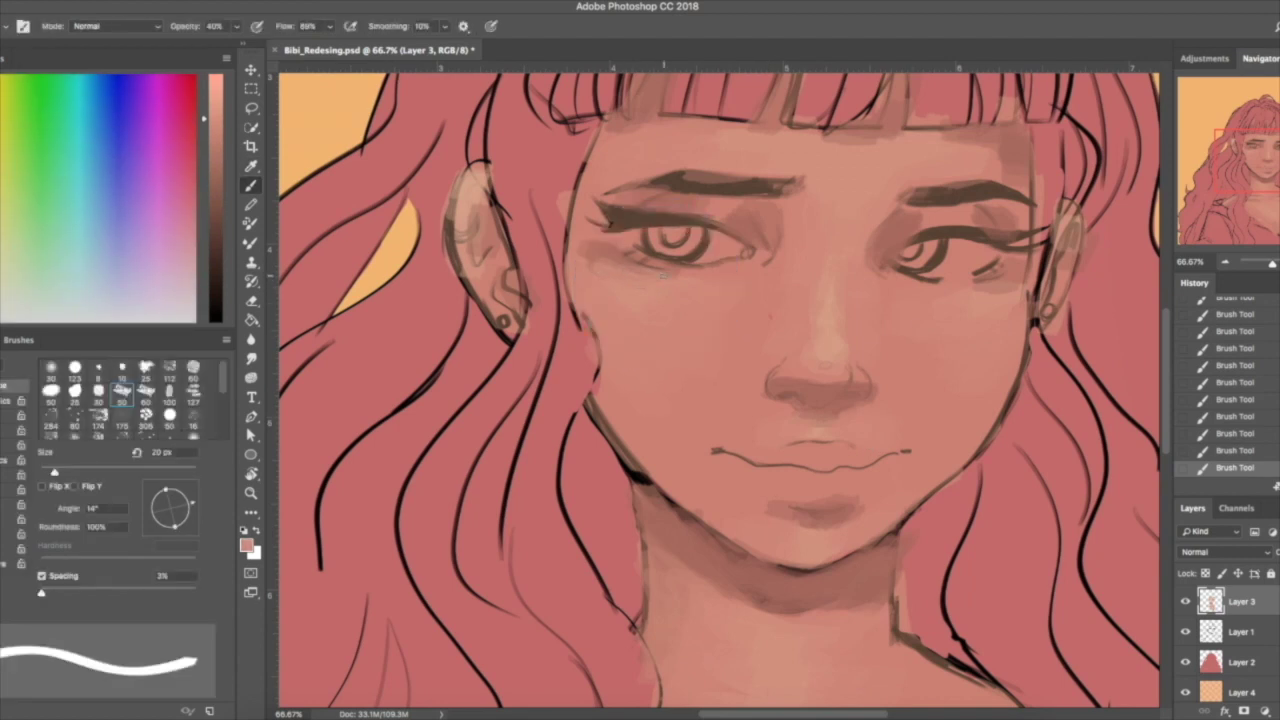
alt+click(606, 256)
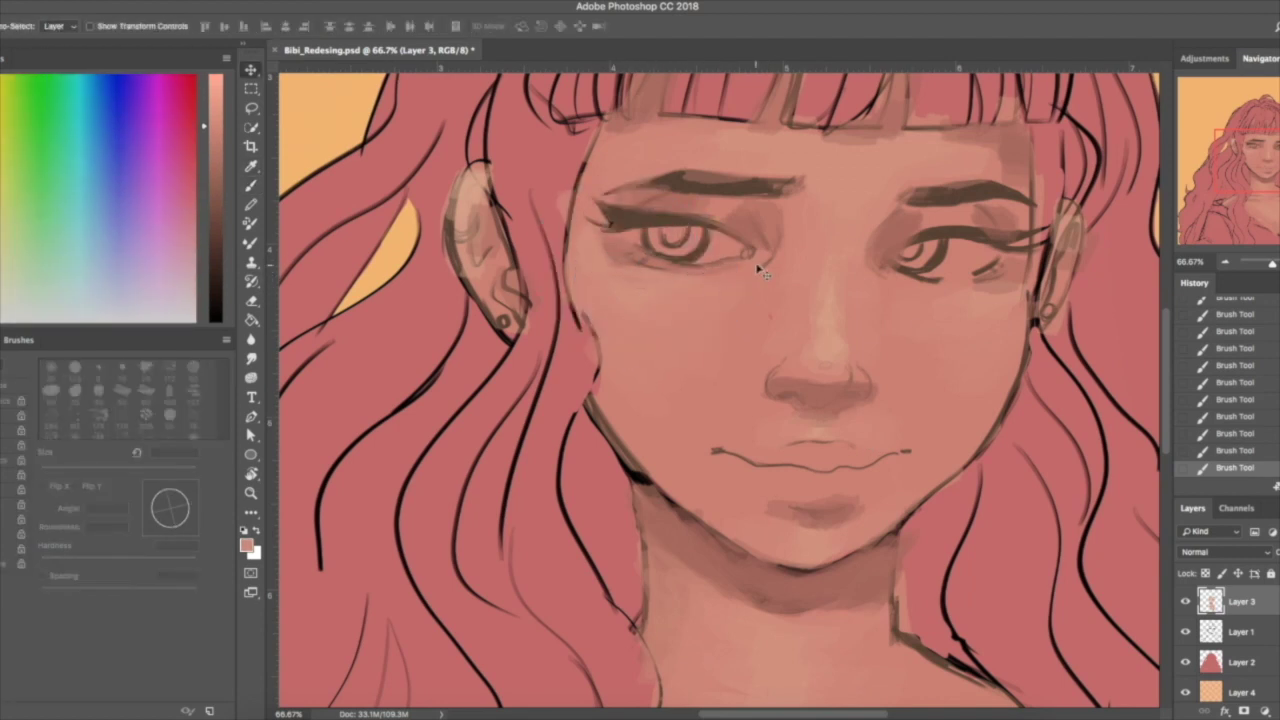
alt+click(677, 277)
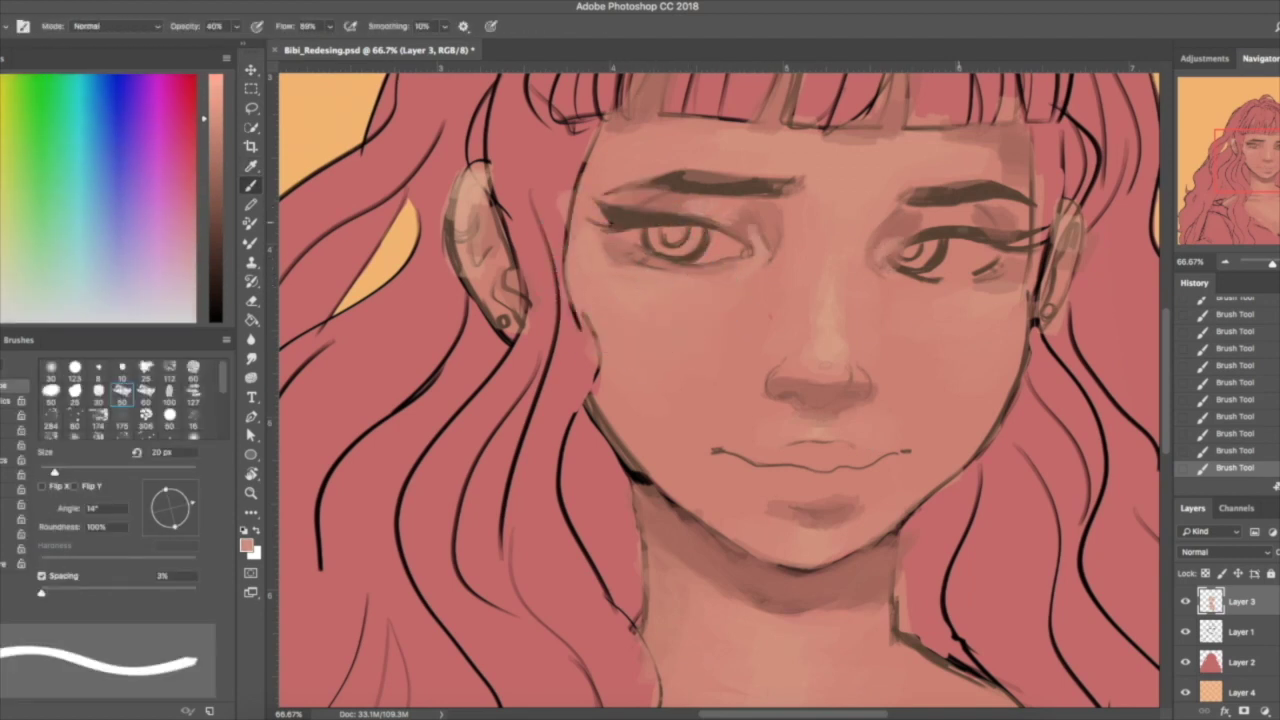
alt+click(1000, 215)
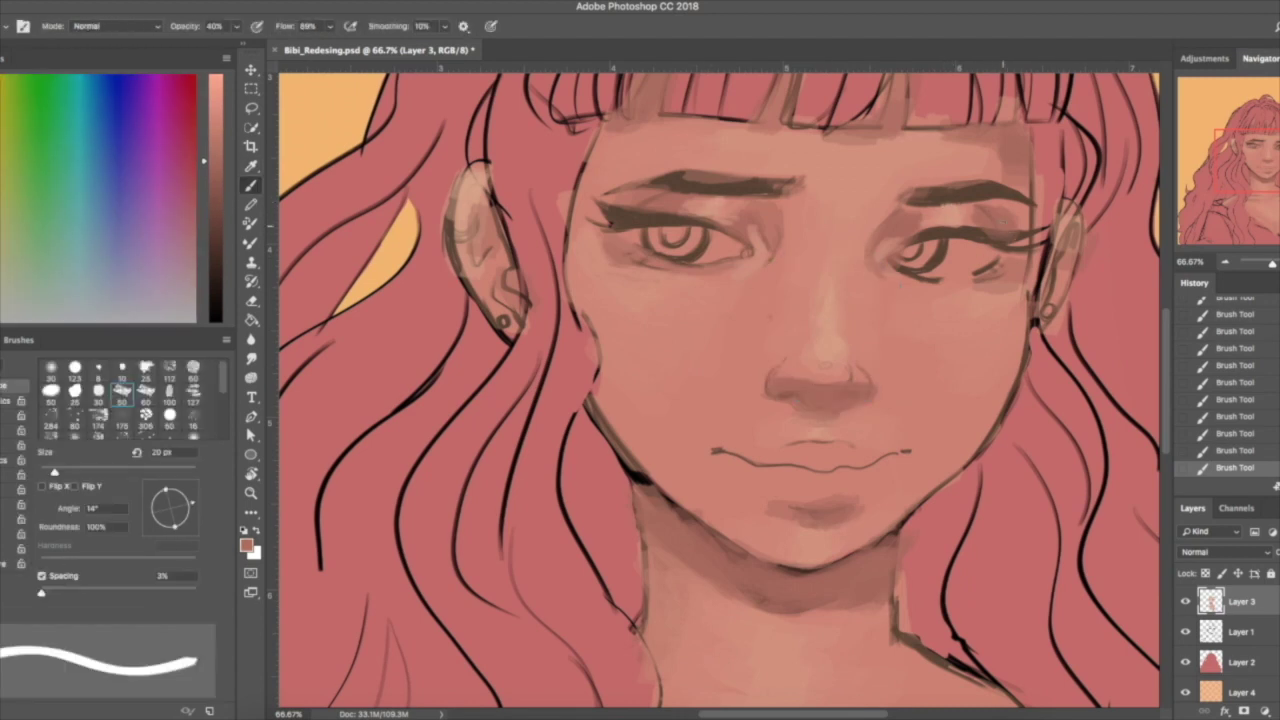
alt+click(640, 193)
alt+click(771, 214)
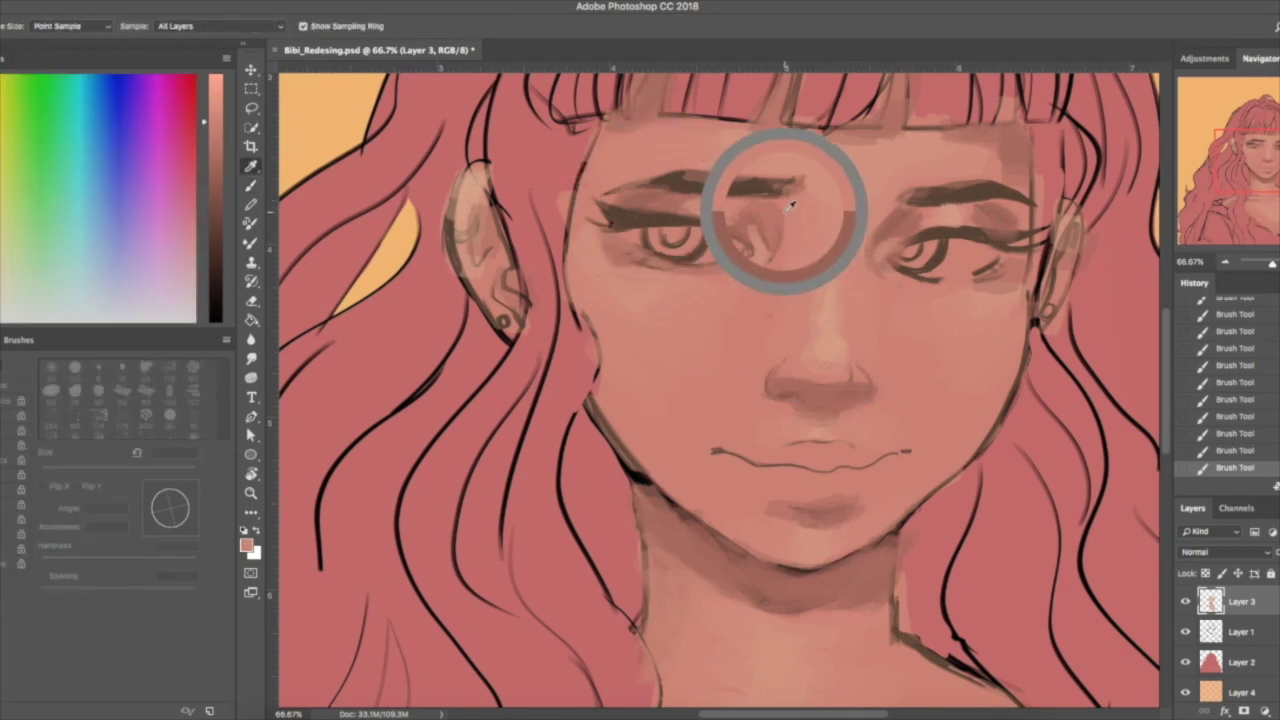
- Paint sampled skin tone over the left ear, deleting an accidental ellipse
drag(886, 250, 938, 340)
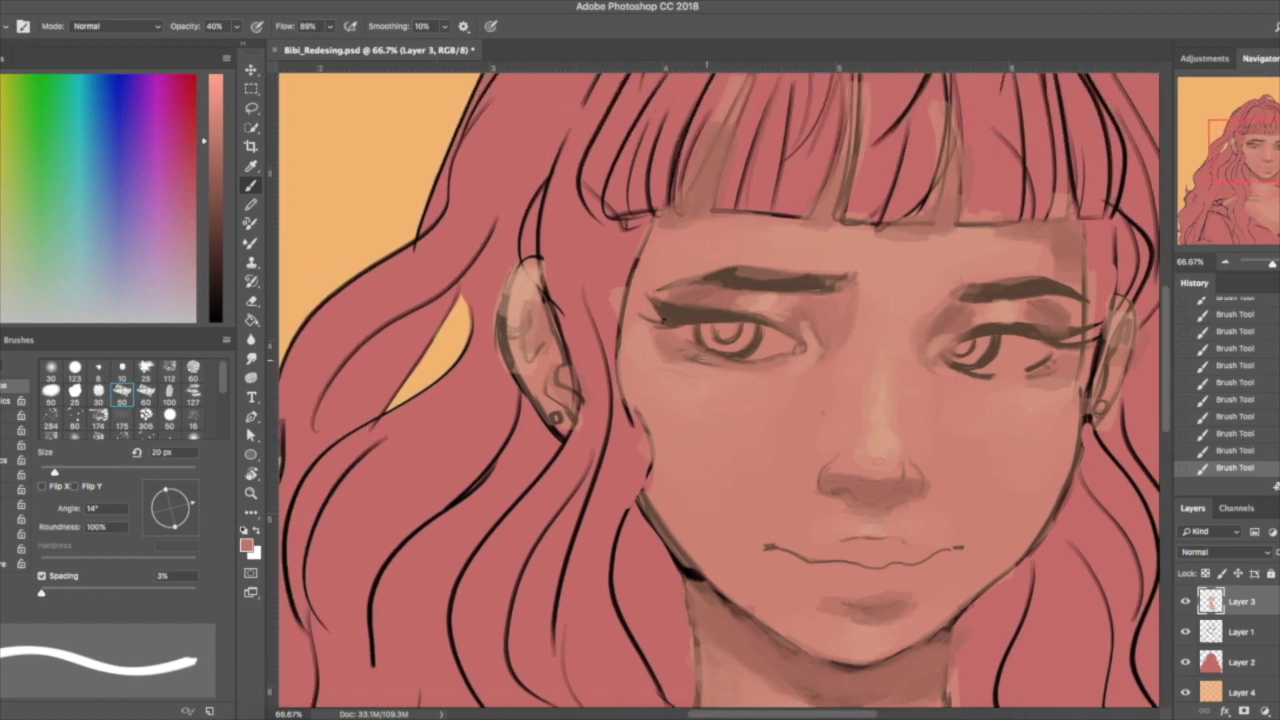
alt+click(520, 330)
mouse_move(510, 300)
mouse_down()
mouse_move(530, 390)
mouse_move(560, 430)
mouse_up()
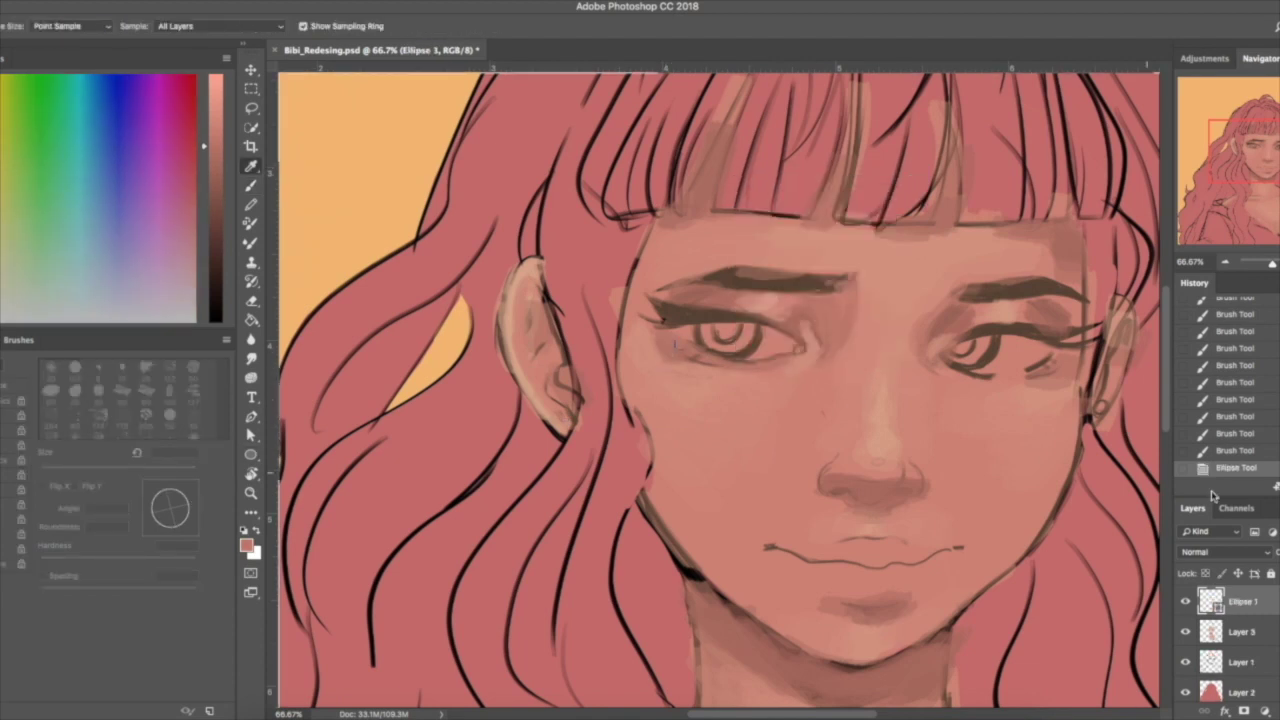
drag(714, 214, 886, 386)
key(Delete)
mouse_move(520, 380)
mouse_down()
mouse_move(530, 313)
mouse_move(560, 396)
mouse_up()
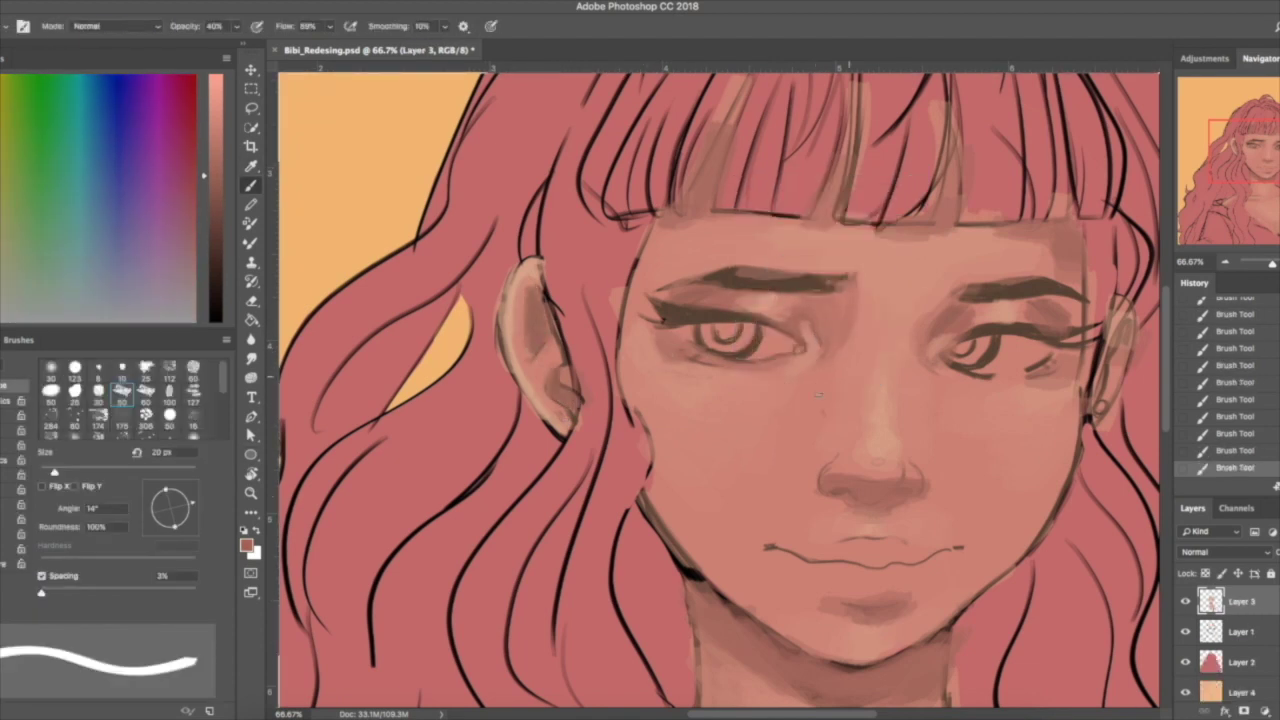
- Pick a dark brown and shrink the brush to 12 px
alt+click(818, 395)
key(bracketleft)
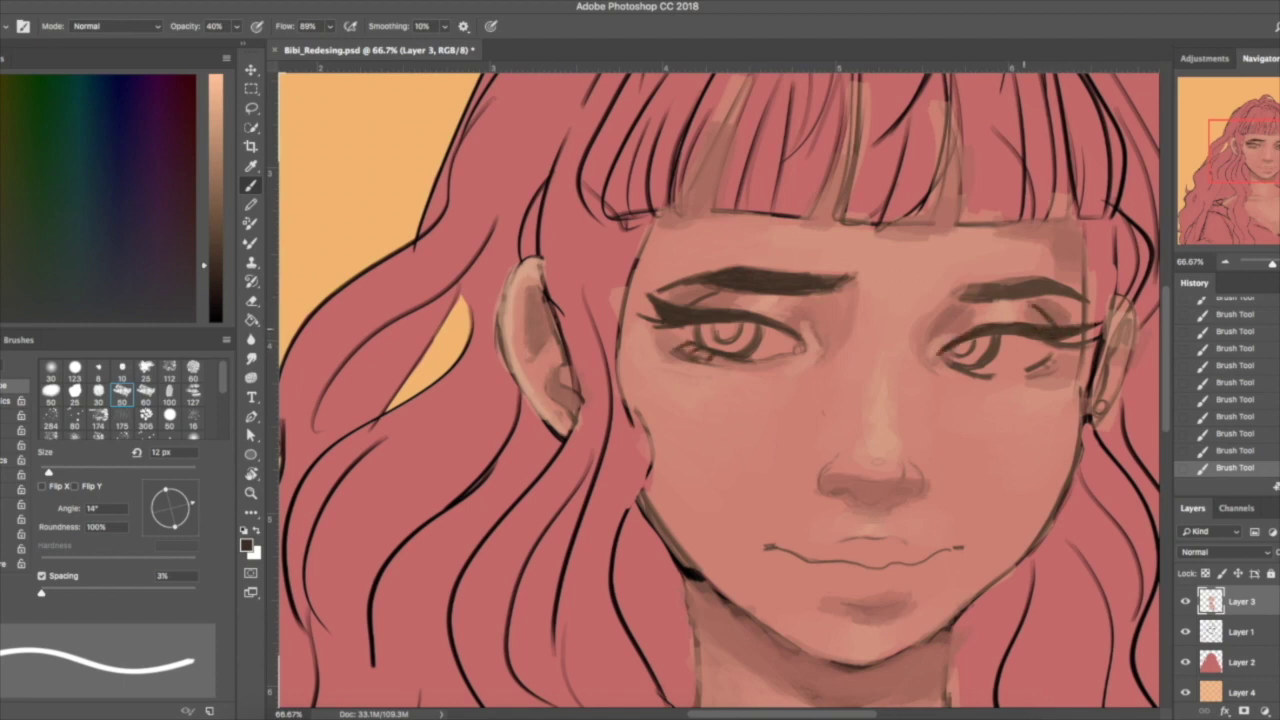
scroll(718, 390, down, 2)
scroll(718, 390, left, 1)
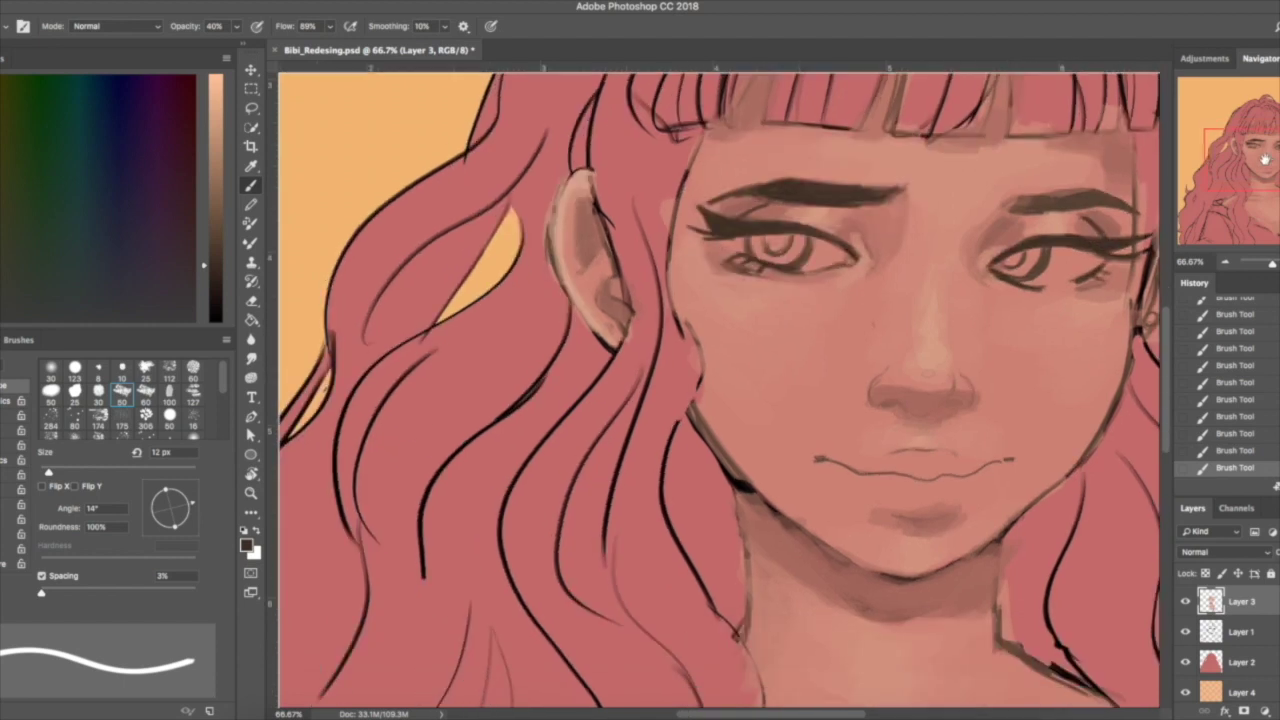
scroll(716, 390, up, 2)
scroll(716, 390, right, 2)
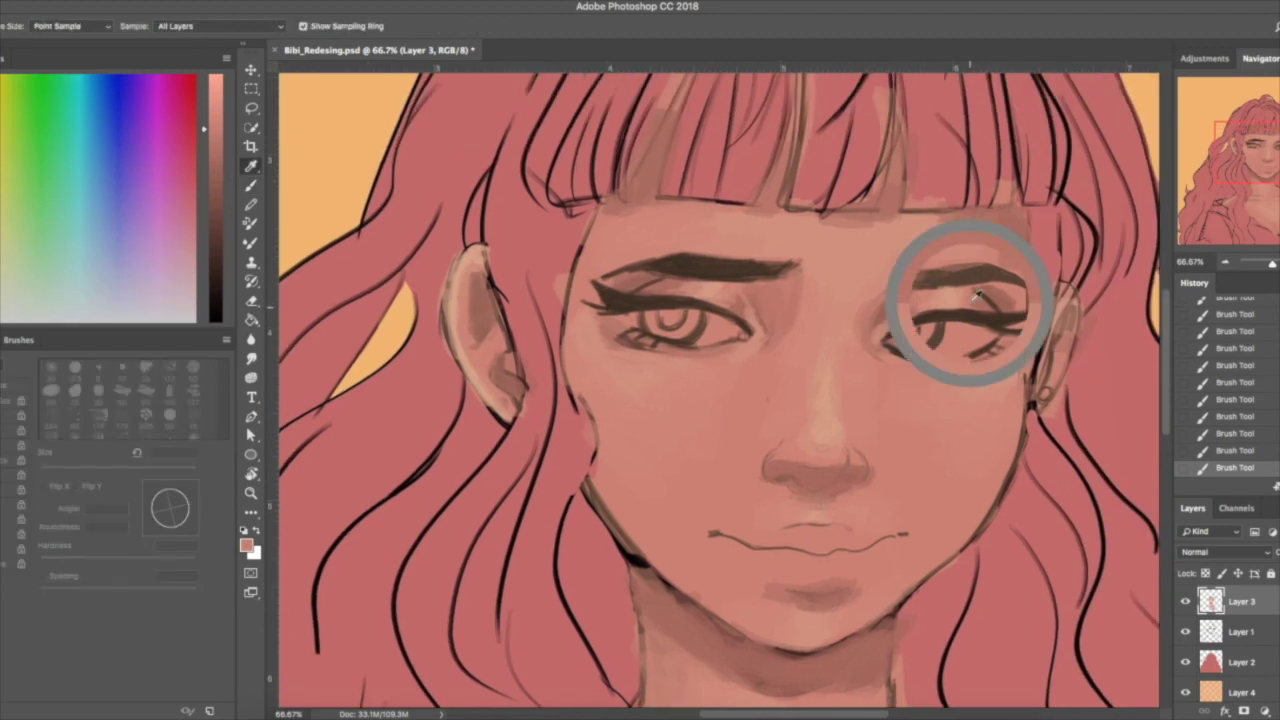
- Adjust the paint colour's brightness in the Color panel between lighter and darker skin tones
click(215, 173)
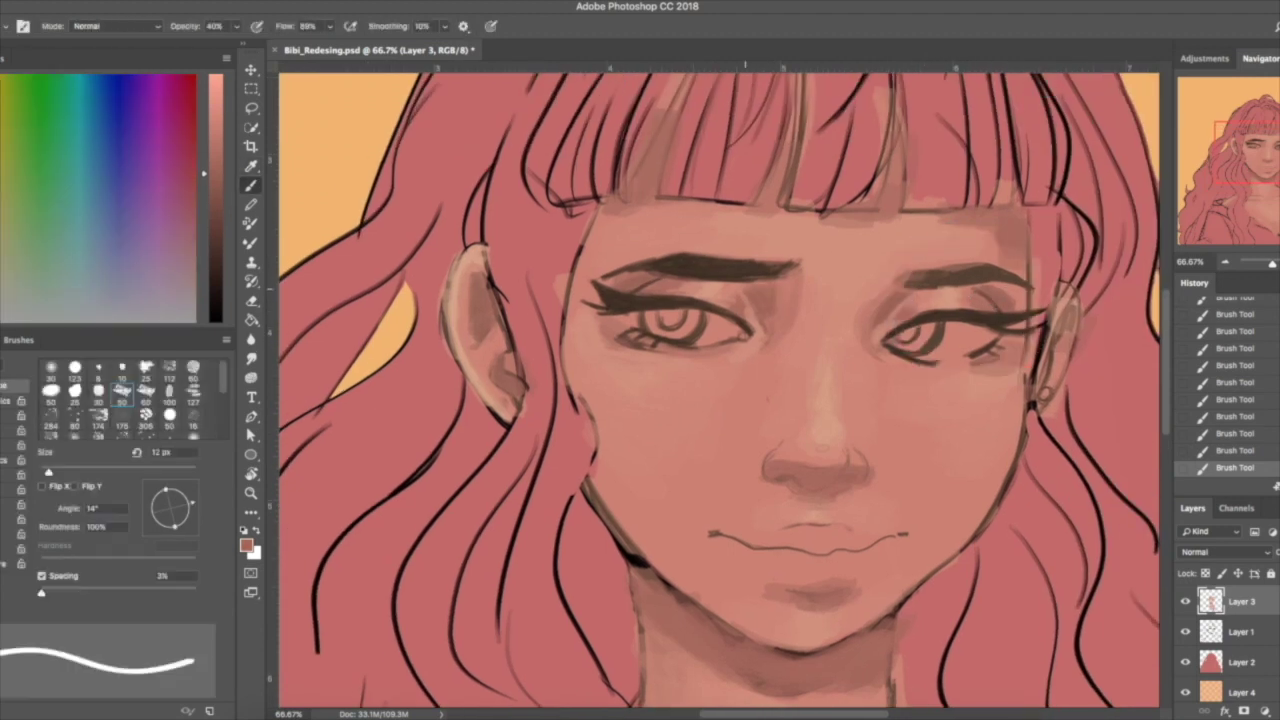
scroll(718, 390, down, 2)
scroll(718, 390, left, 1)
click(215, 118)
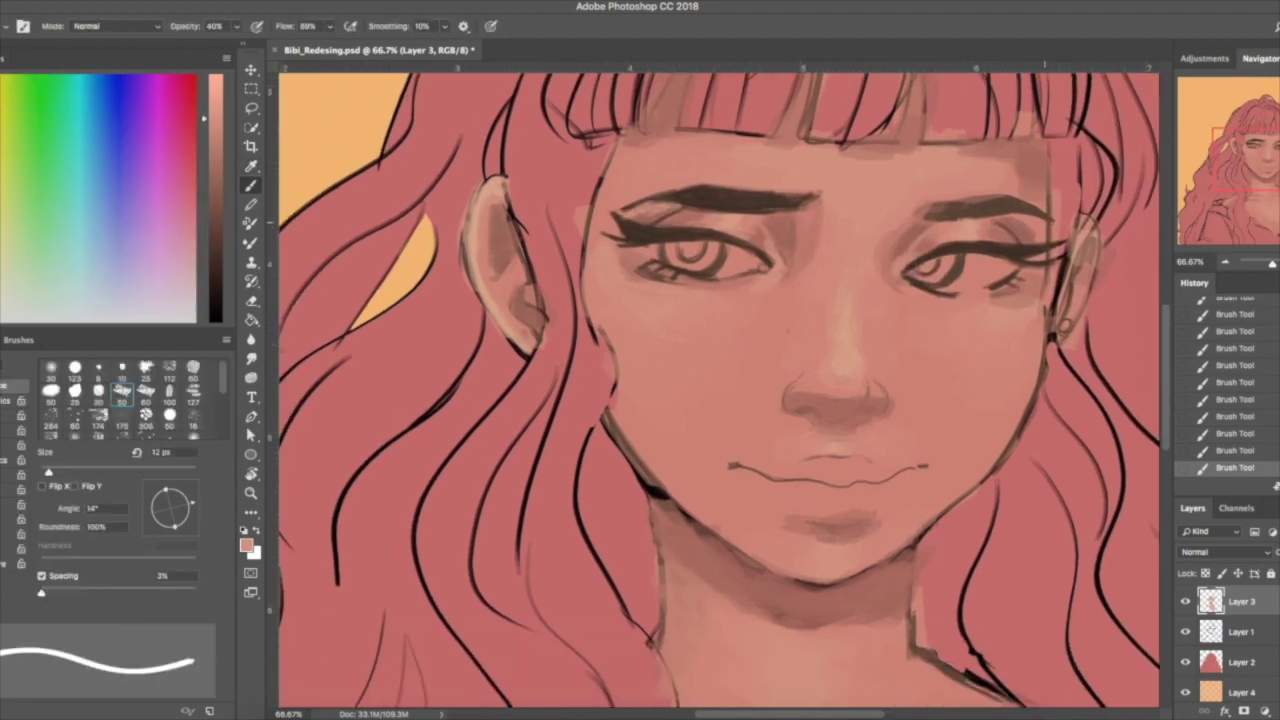
scroll(718, 390, up, 2)
scroll(718, 390, right, 1)
click(215, 134)
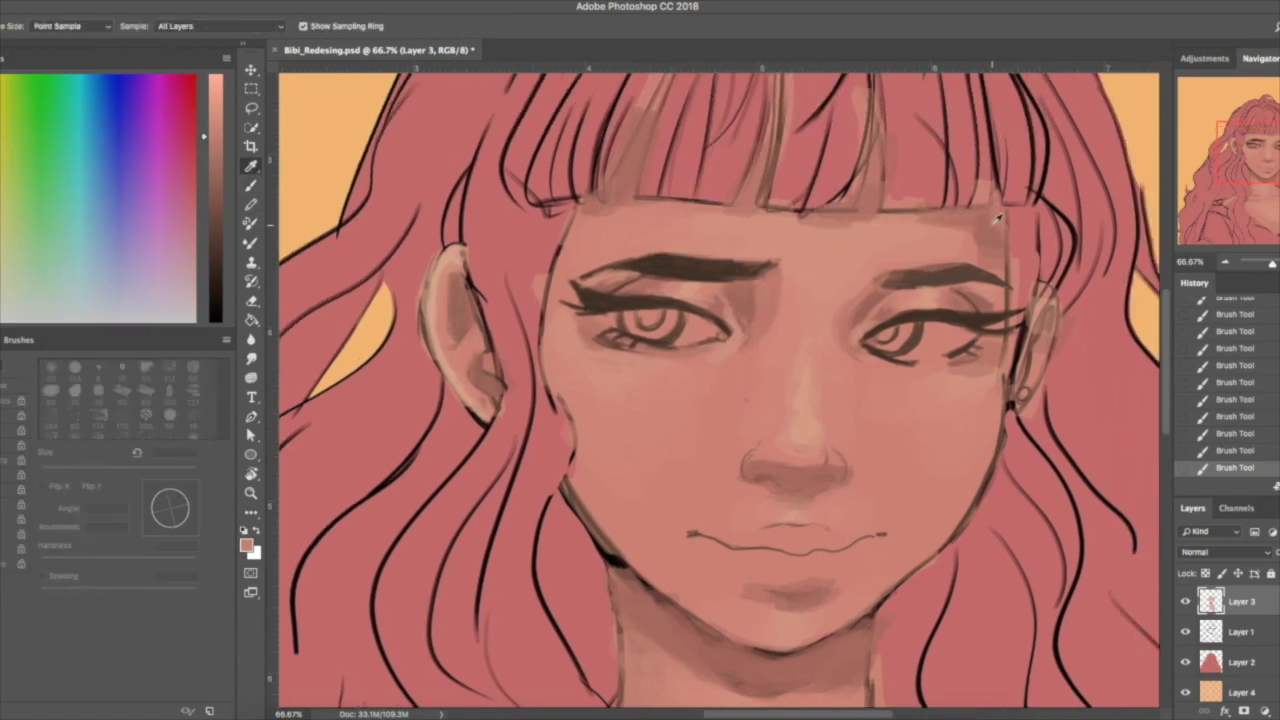
click(215, 157)
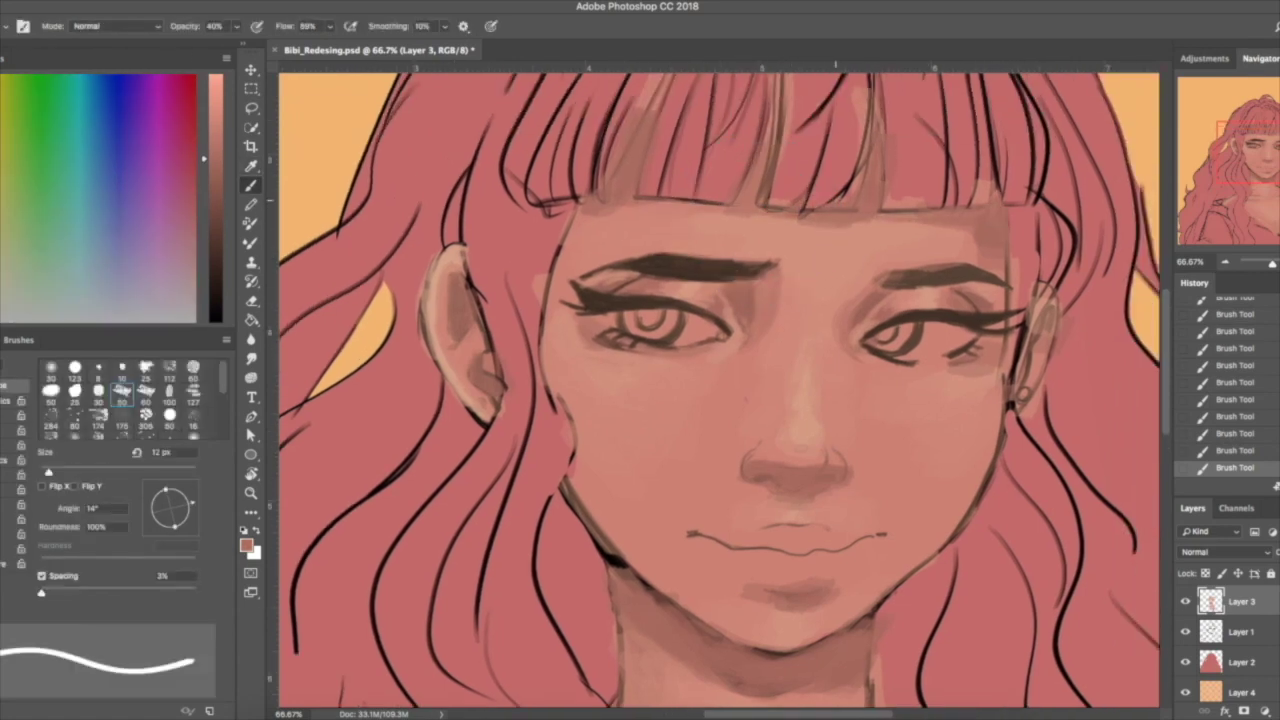
scroll(718, 390, down, 2)
scroll(718, 390, up, 1)
click(215, 124)
- Paint dark brown strokes outlining the nostrils
scroll(718, 390, down, 2)
scroll(790, 400, up, 2)
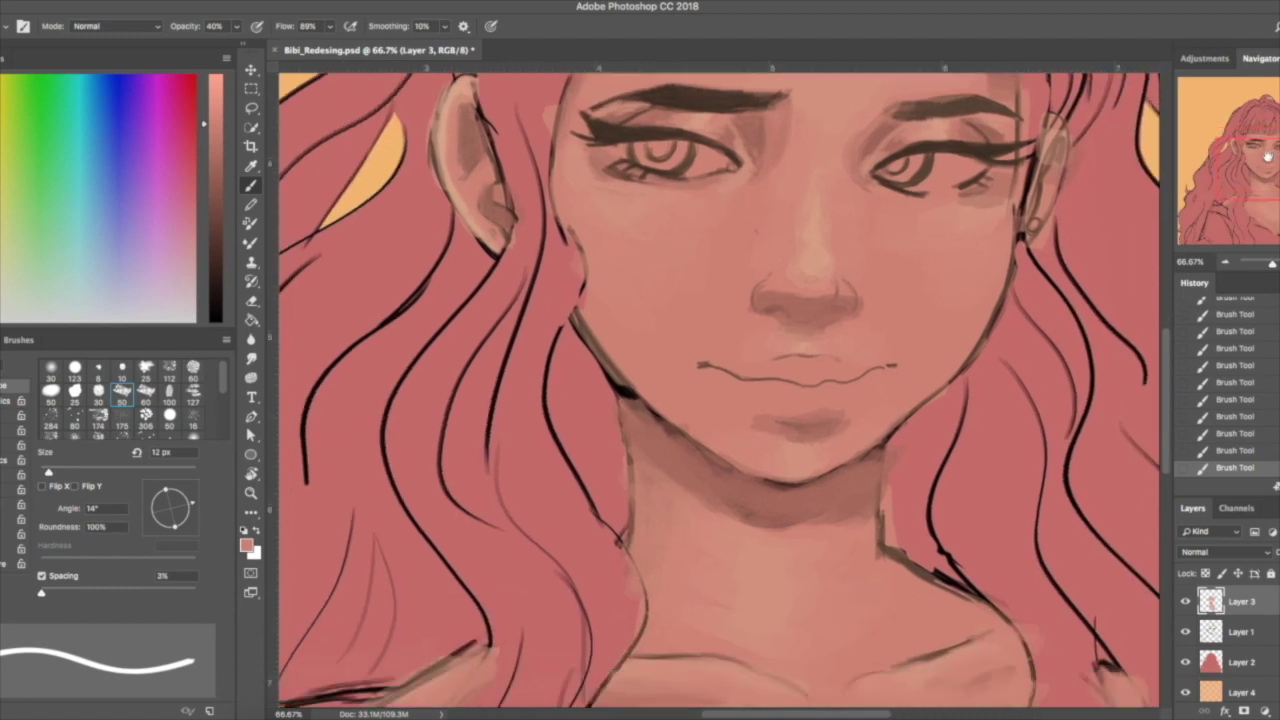
drag(215, 124, 215, 258)
scroll(700, 400, up, 3)
drag(500, 342, 555, 345)
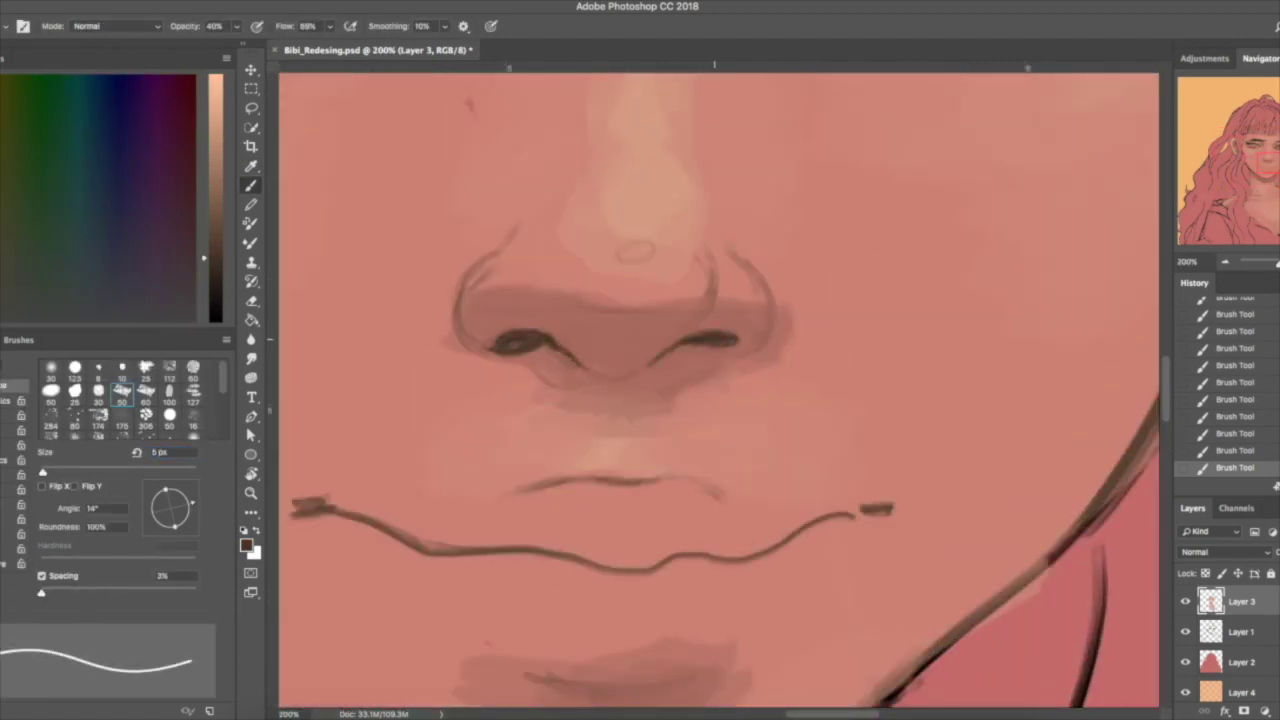
- Darken the nose outline and strengthen both nostril lines
drag(516, 230, 460, 340)
drag(724, 244, 770, 318)
drag(712, 258, 676, 336)
drag(600, 380, 632, 378)
scroll(718, 390, up, 3)
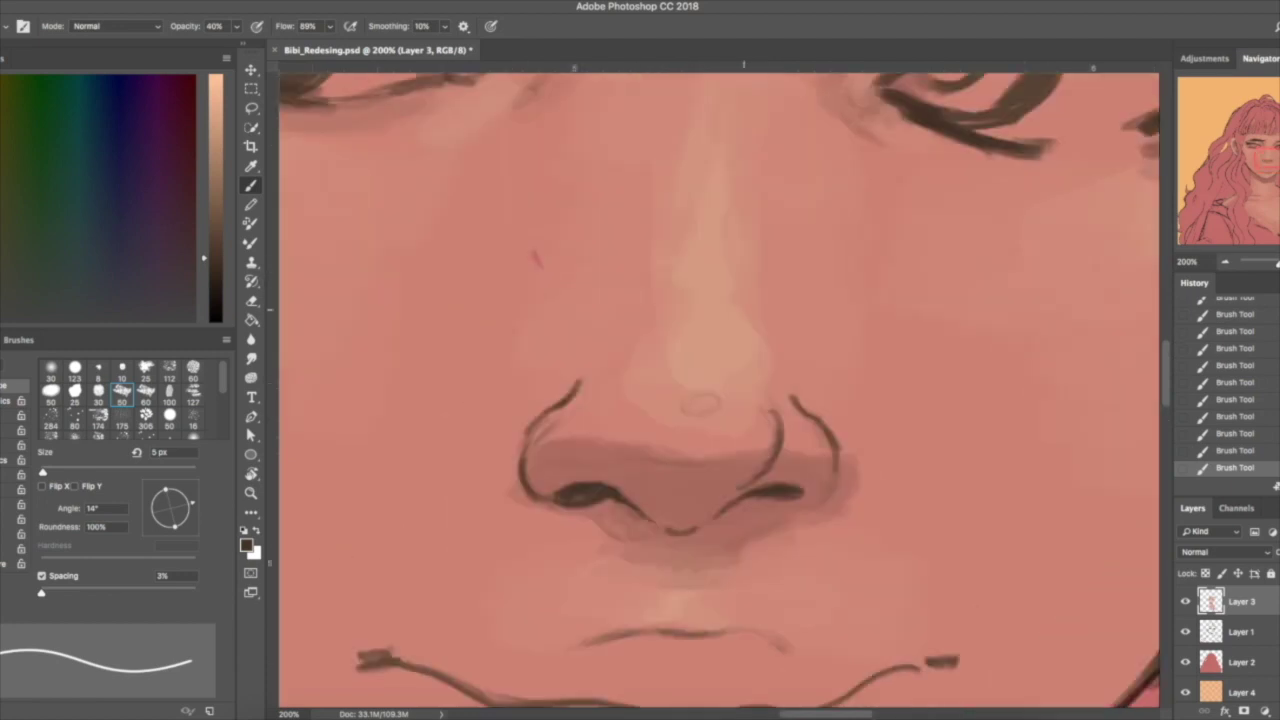
- Add a light pink highlight along the nostril and darker shading beneath the nose
click(215, 113)
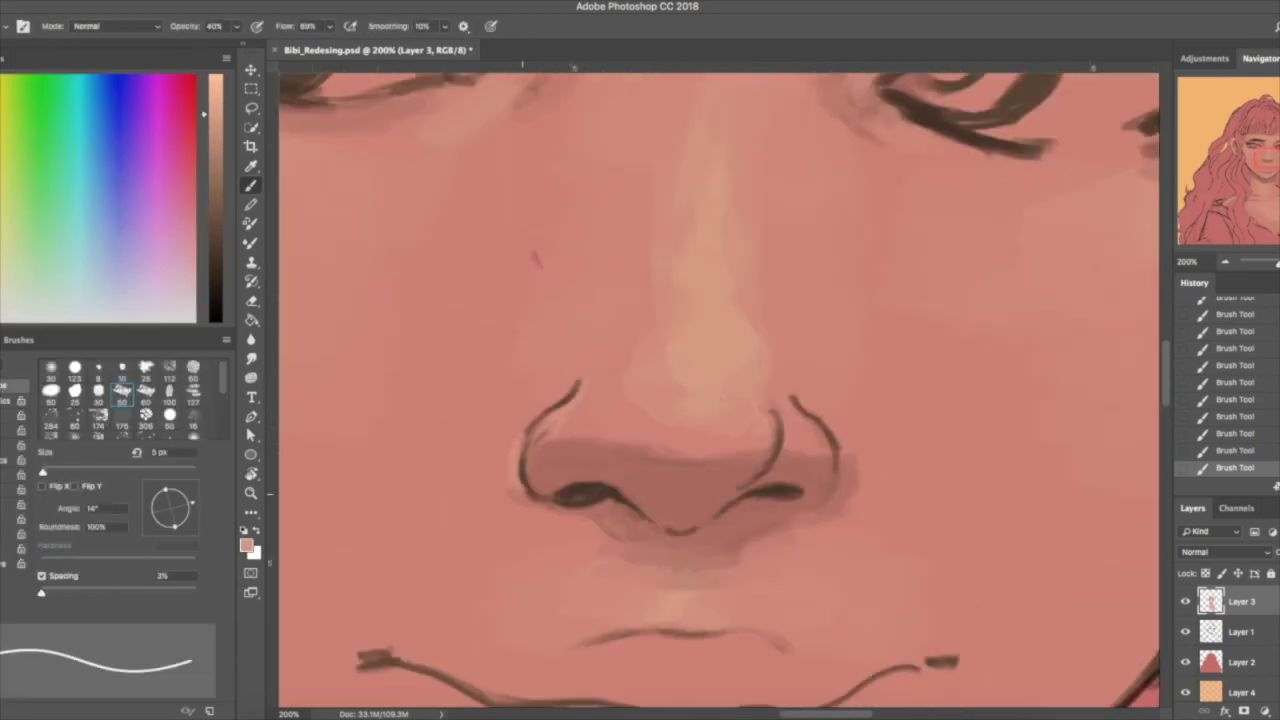
drag(832, 440, 792, 510)
click(215, 155)
mouse_move(1250, 180)
mouse_down()
mouse_move(1240, 150)
mouse_move(1250, 190)
mouse_up()
click(215, 208)
drag(664, 275, 690, 330)
drag(1253, 180, 1253, 172)
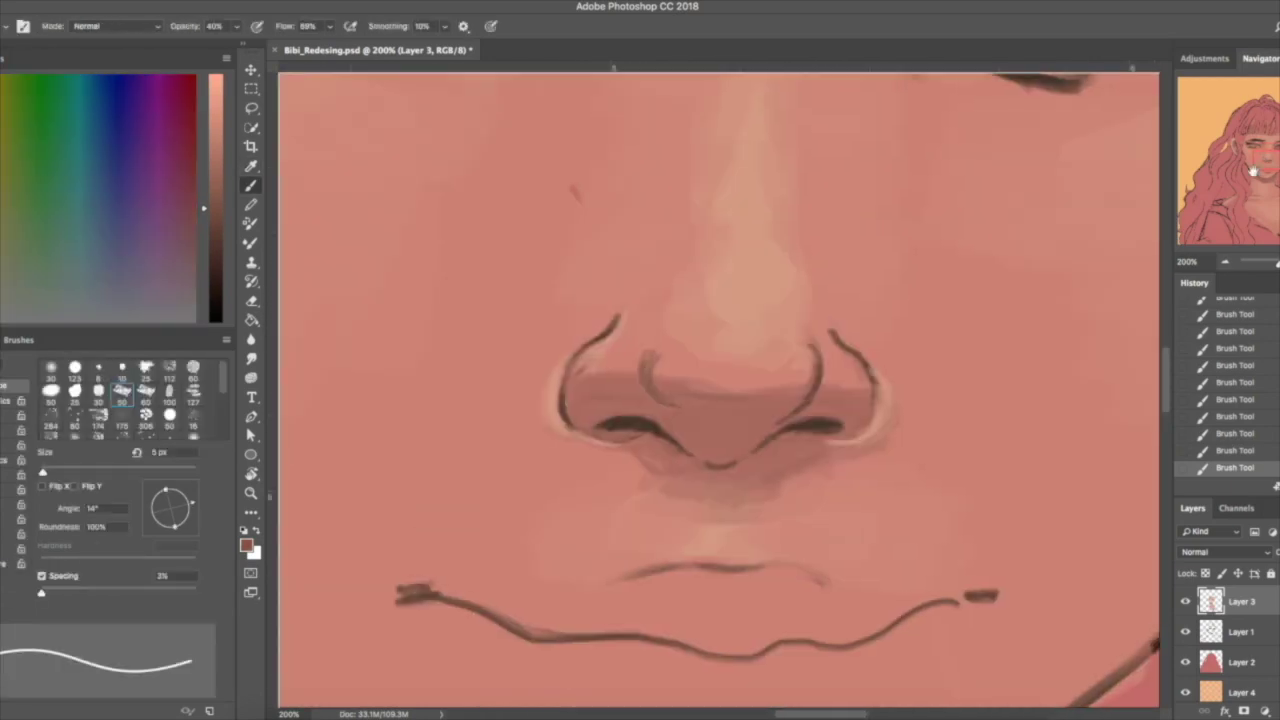
- Save Bibi_Redesing.psd, zooming out to check the portrait and back in on the face
key(ctrl+minus)
key(ctrl+minus)
key(ctrl+minus)
key(ctrl+minus)
key(ctrl+s)
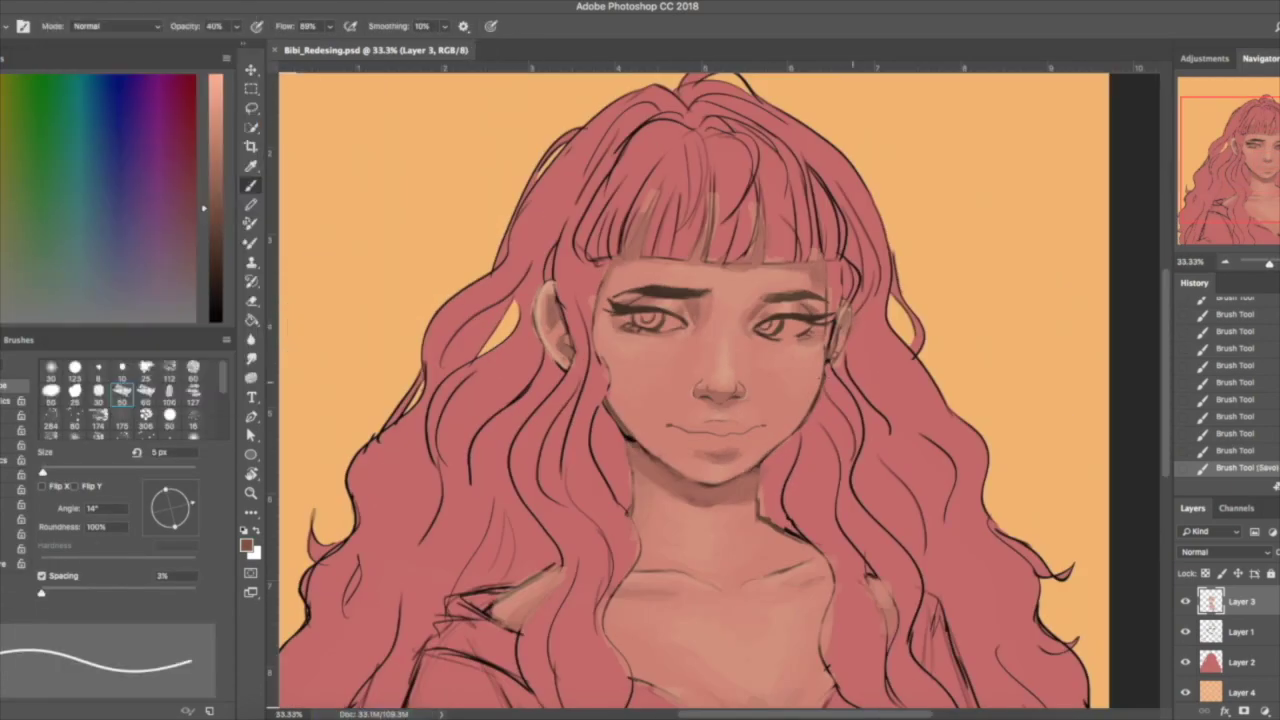
key(ctrl+plus)
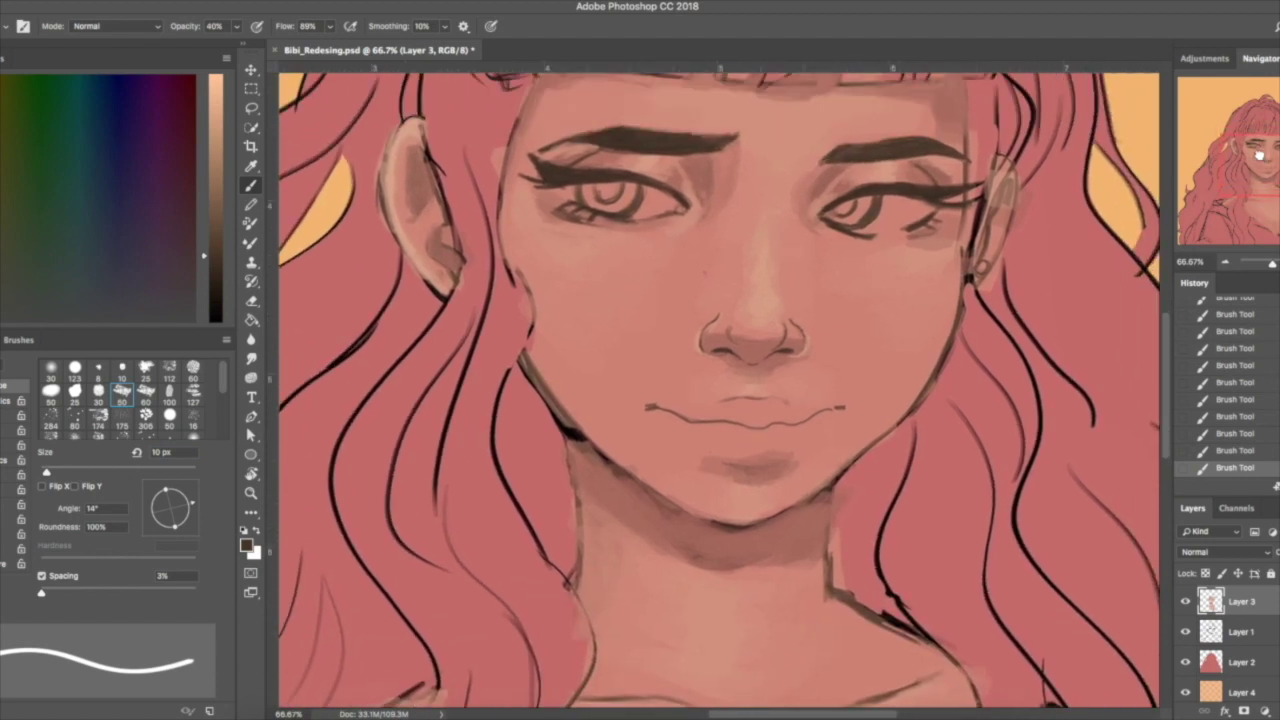
- Sample colours from the eyebrow area and the light salmon skin near the nose
drag(1250, 152, 1249, 160)
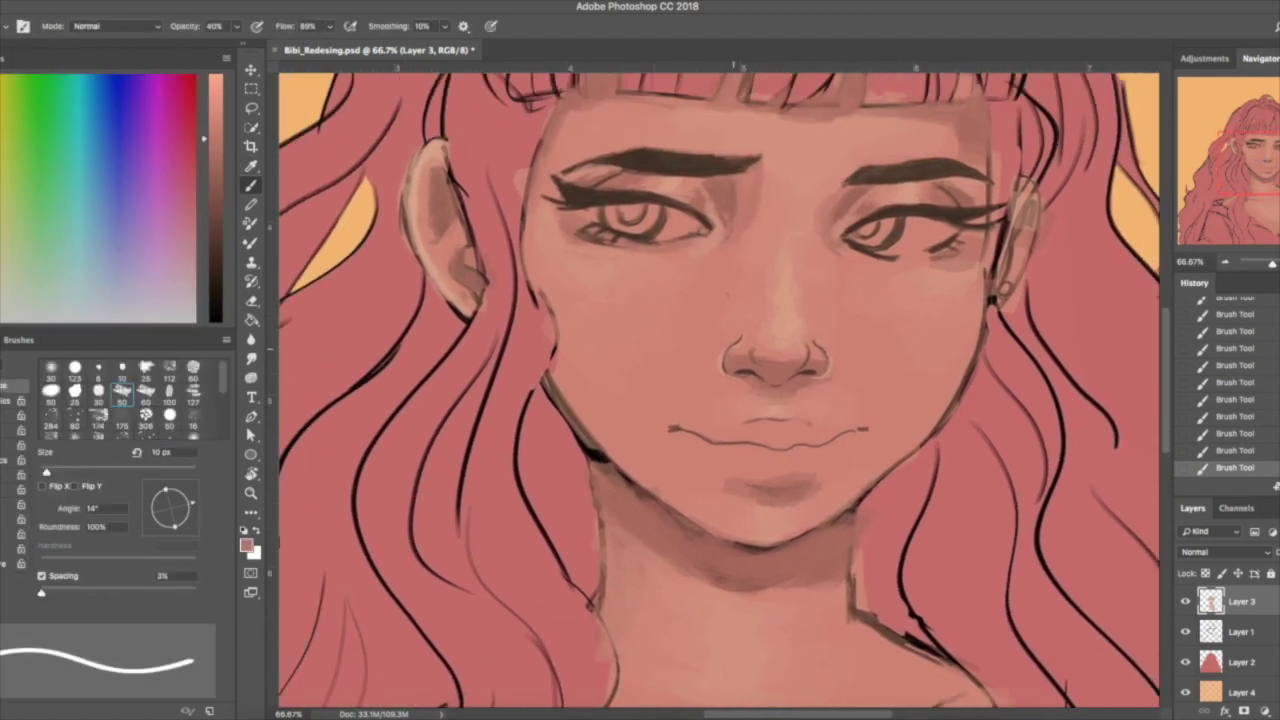
alt+click(965, 195)
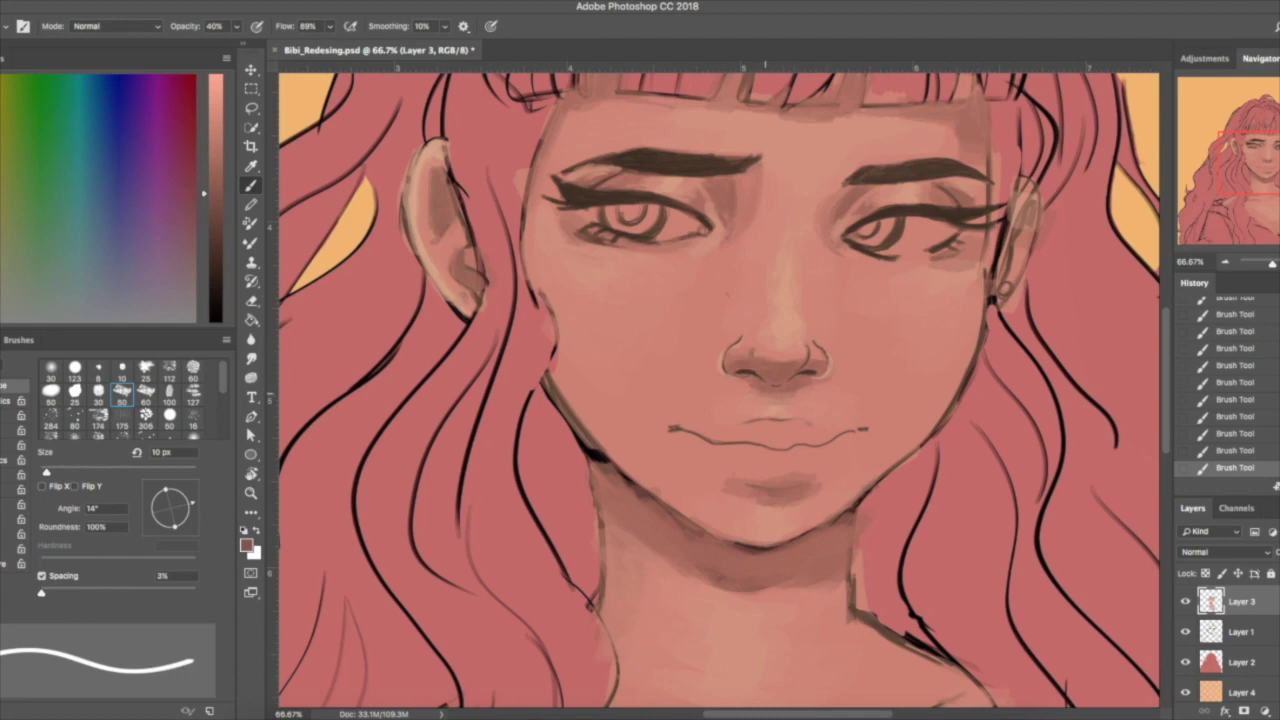
alt+click(800, 314)
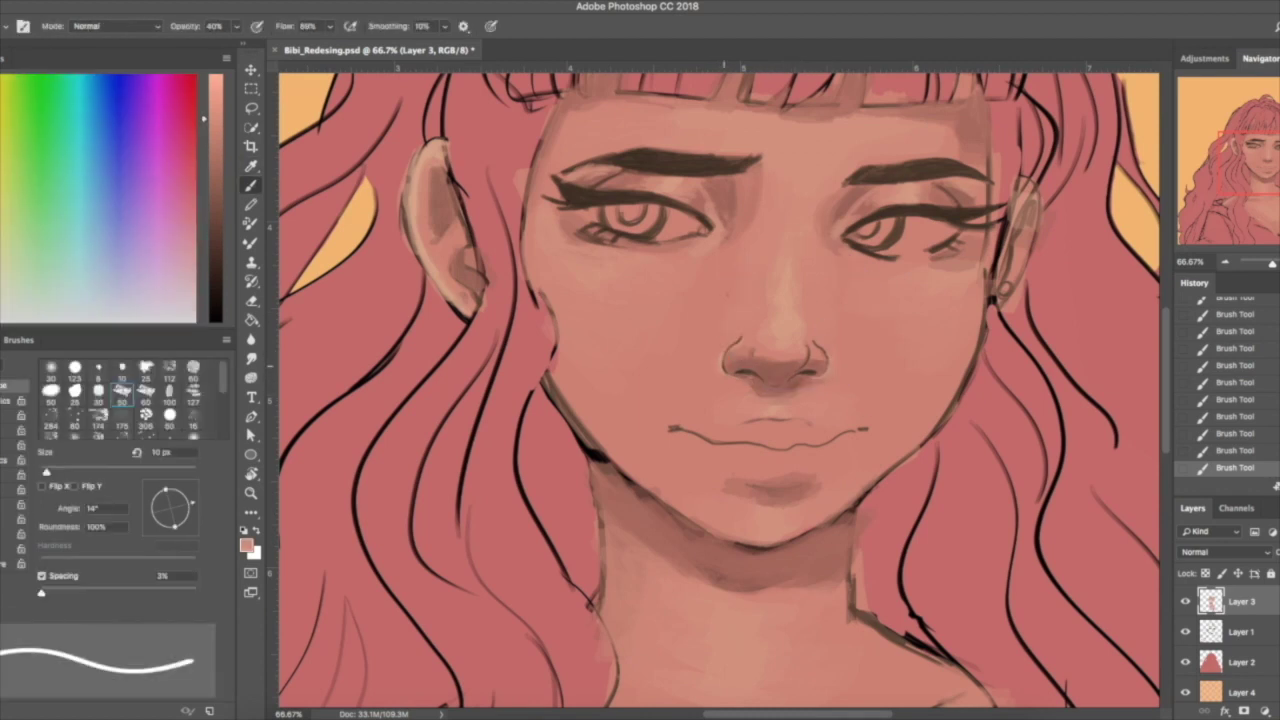
drag(816, 360, 768, 415)
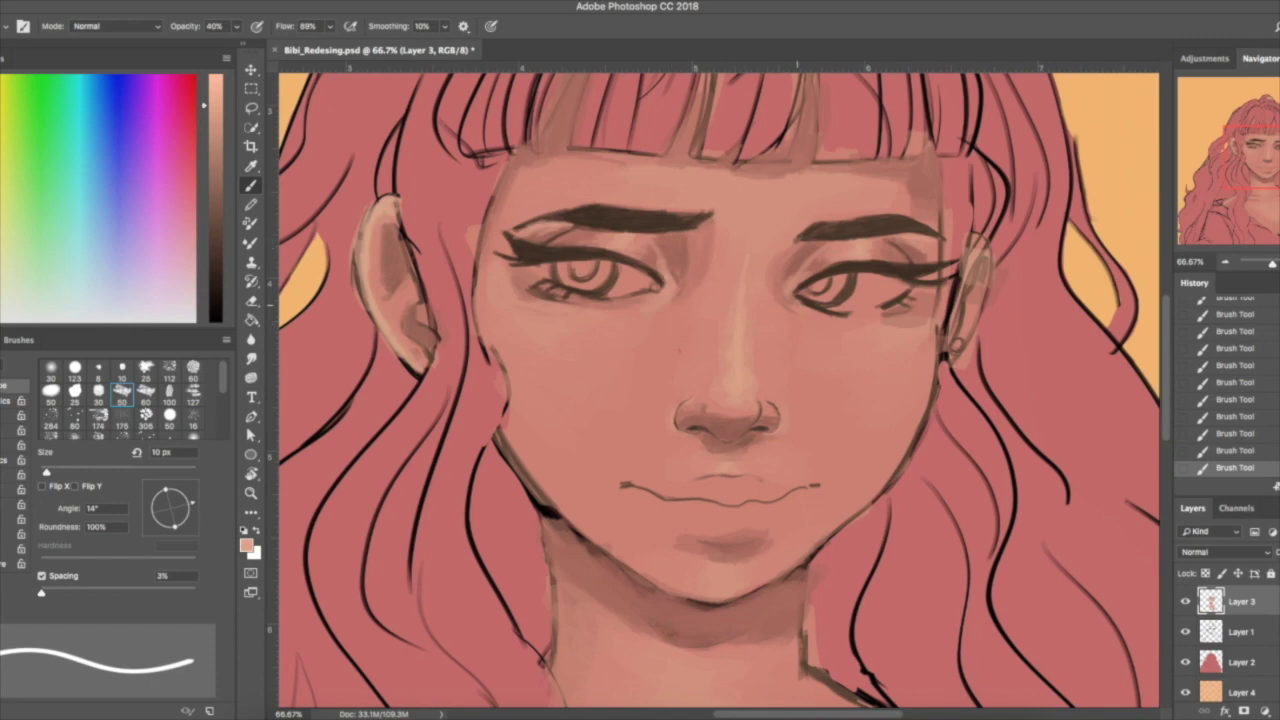
- Undo the last several strokes and sample a darker skin shade beside the left eye
key(ctrl+alt+z)
key(ctrl+alt+z)
key(ctrl+alt+z)
key(ctrl+alt+z)
key(ctrl+alt+z)
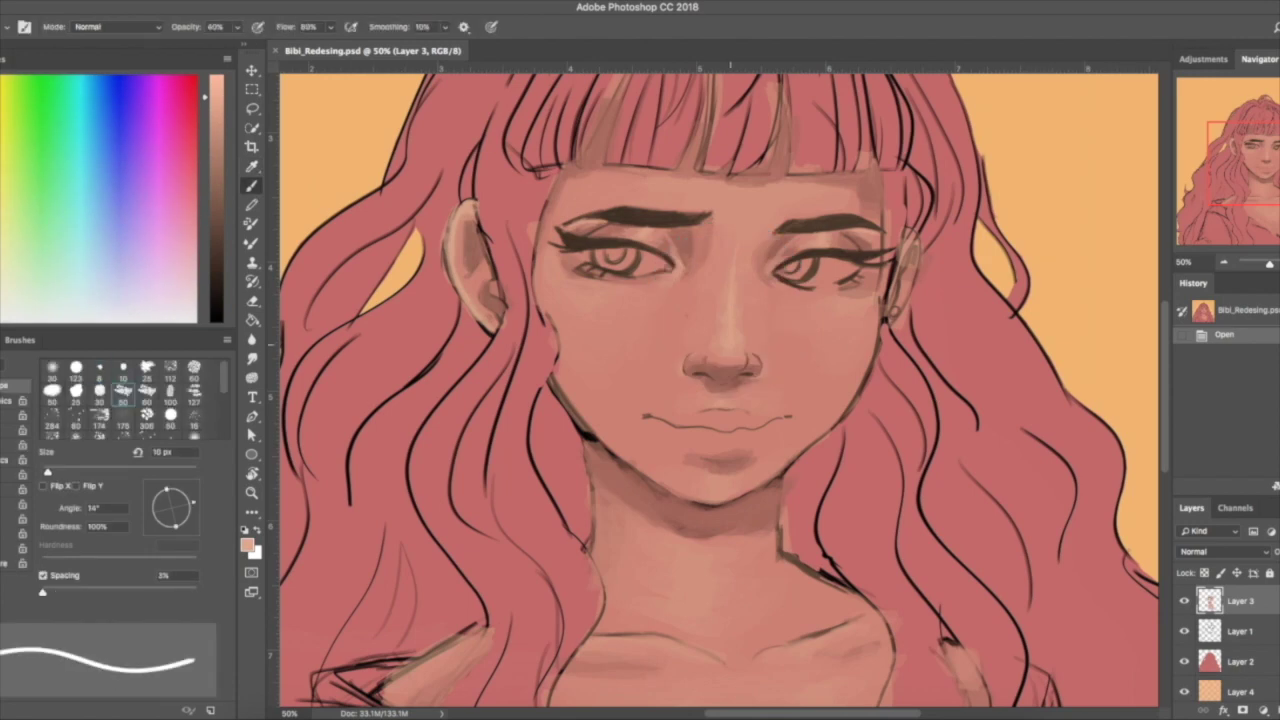
alt+click(766, 266)
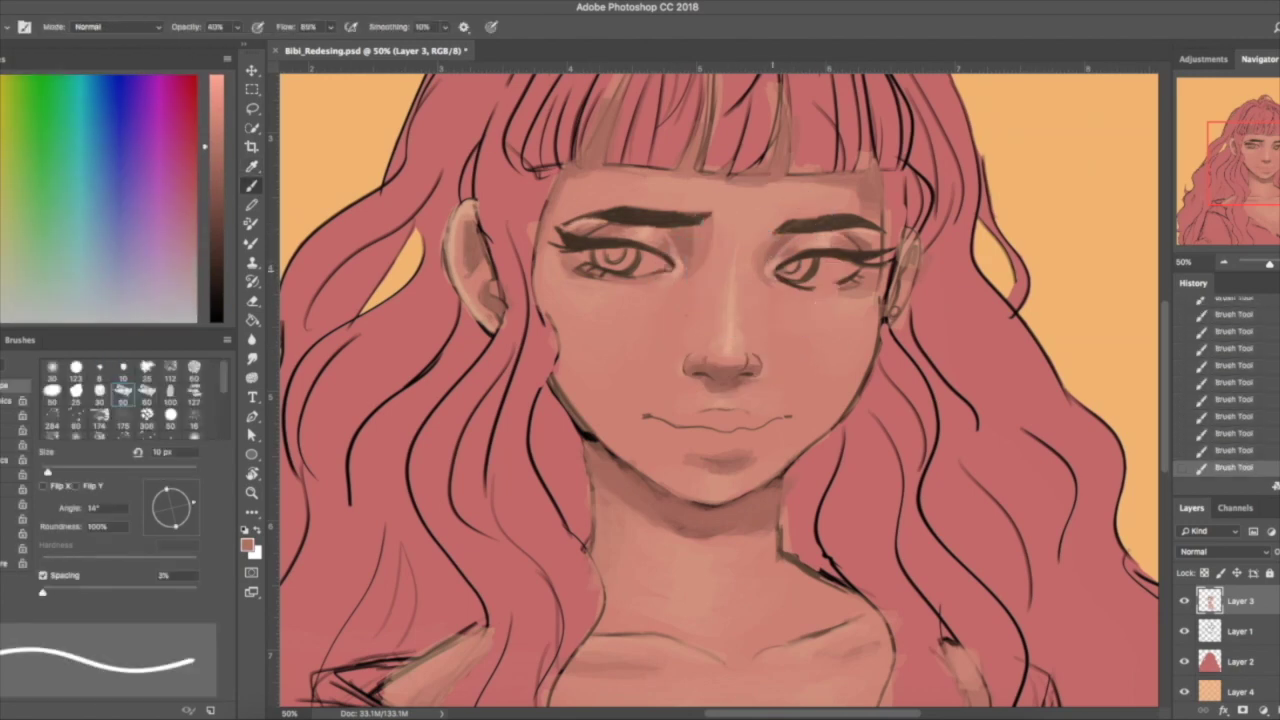
drag(572, 237, 537, 157)
alt+click(537, 157)
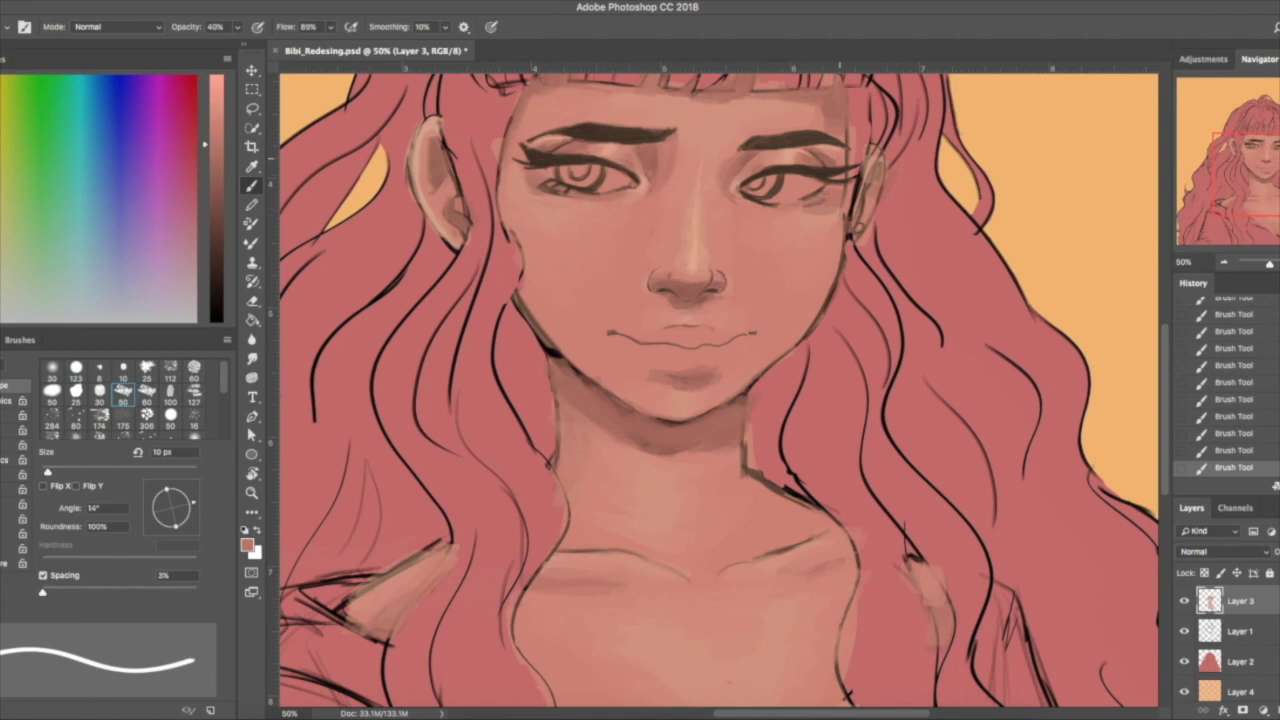
alt+click(884, 230)
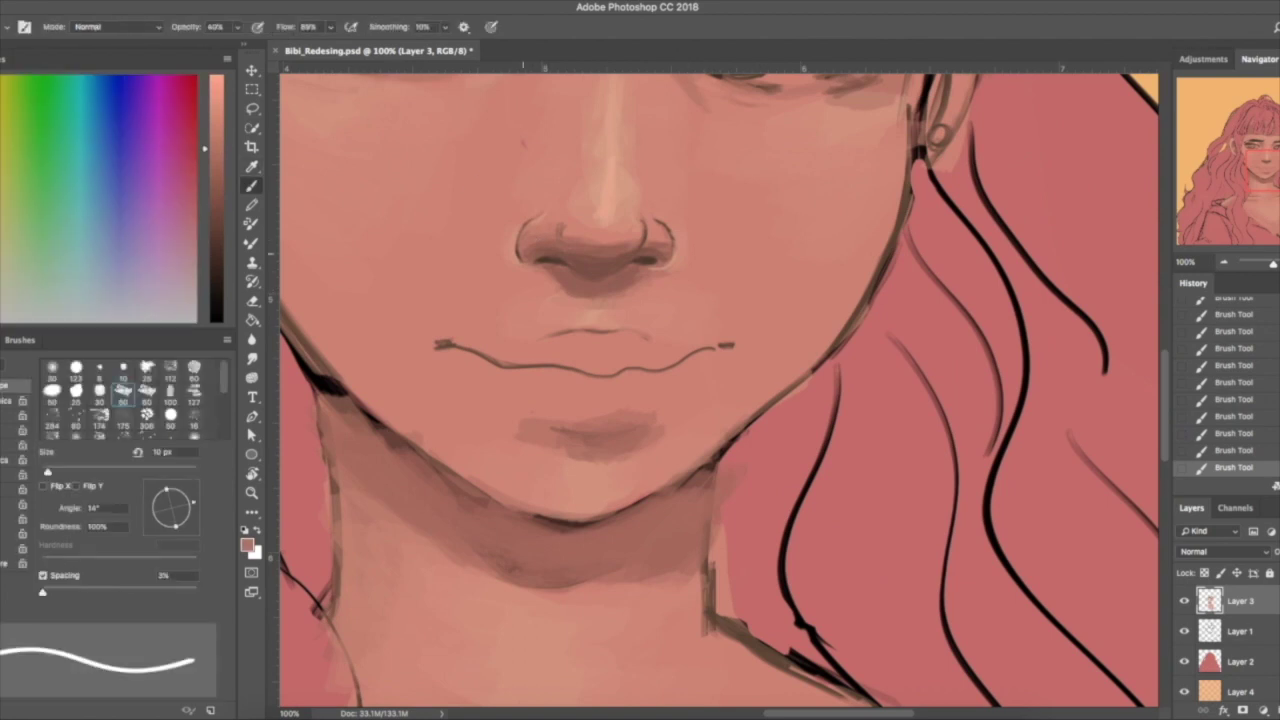
- Return to the Brush to blend shading around the eyes, nose, mouth and chin
key(b)
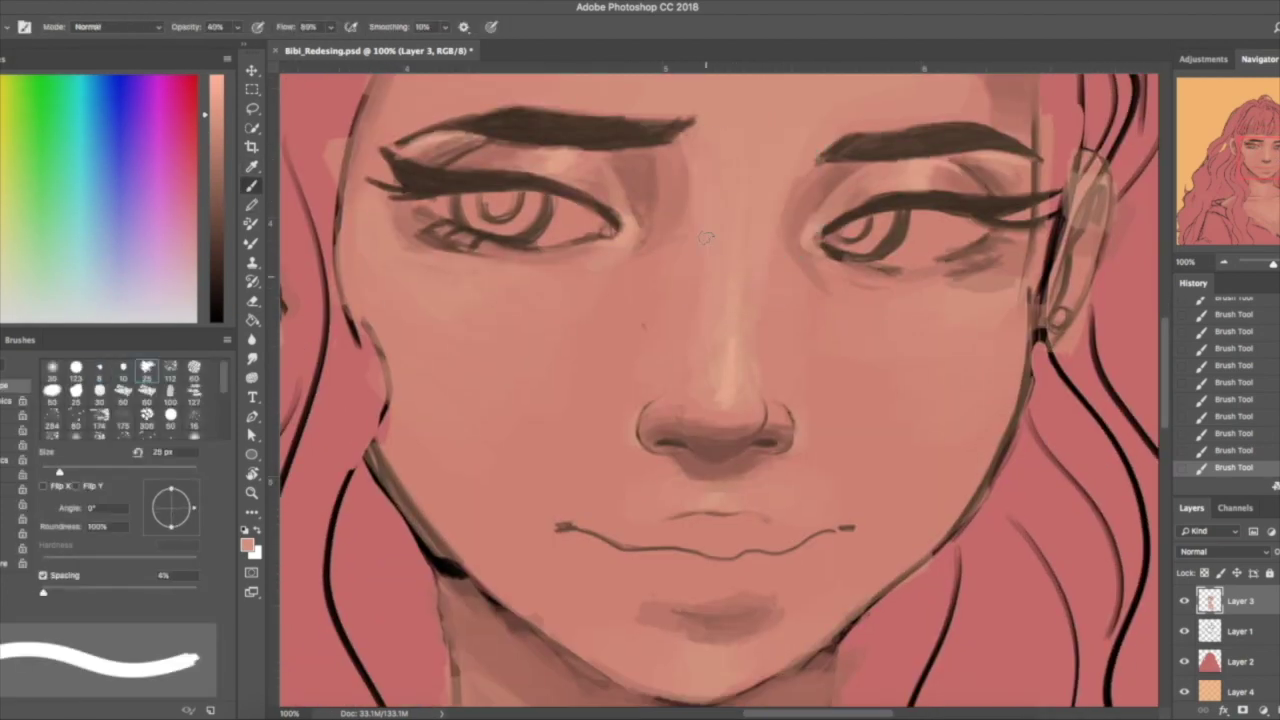
key(b)
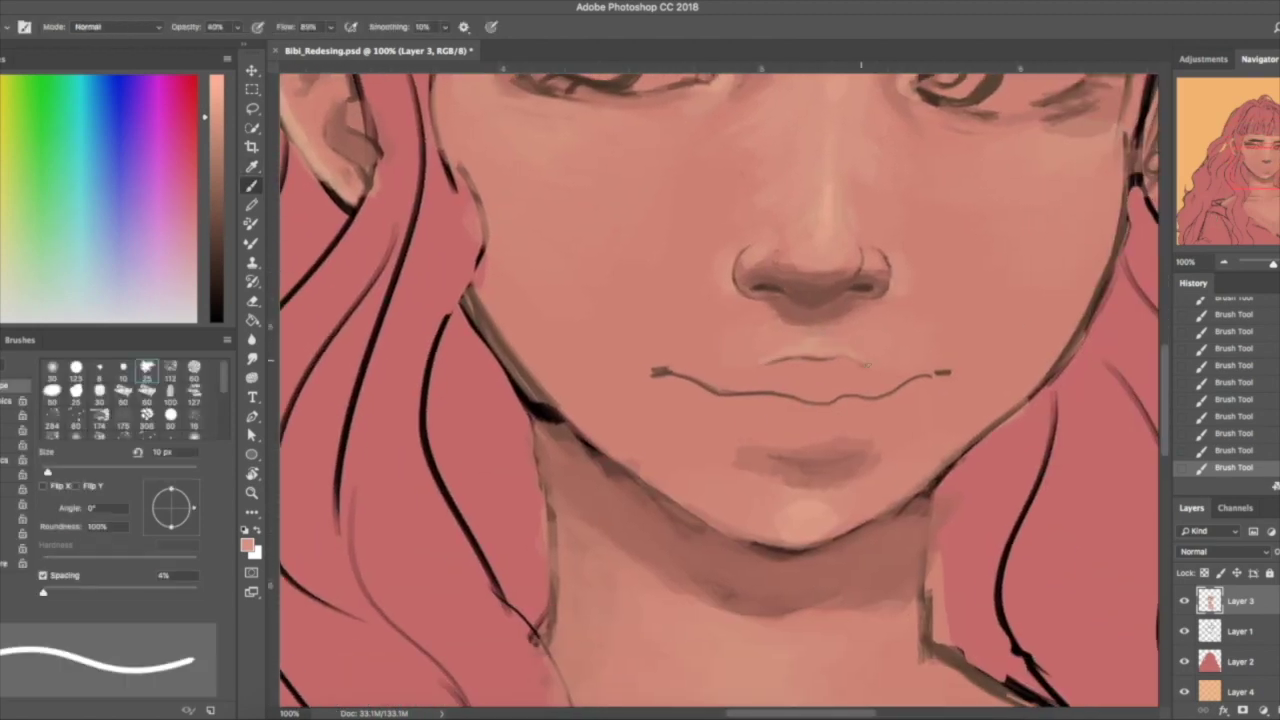
- Sample the chin and lip colours and lighten the pink for painting the lips
alt+click(749, 449)
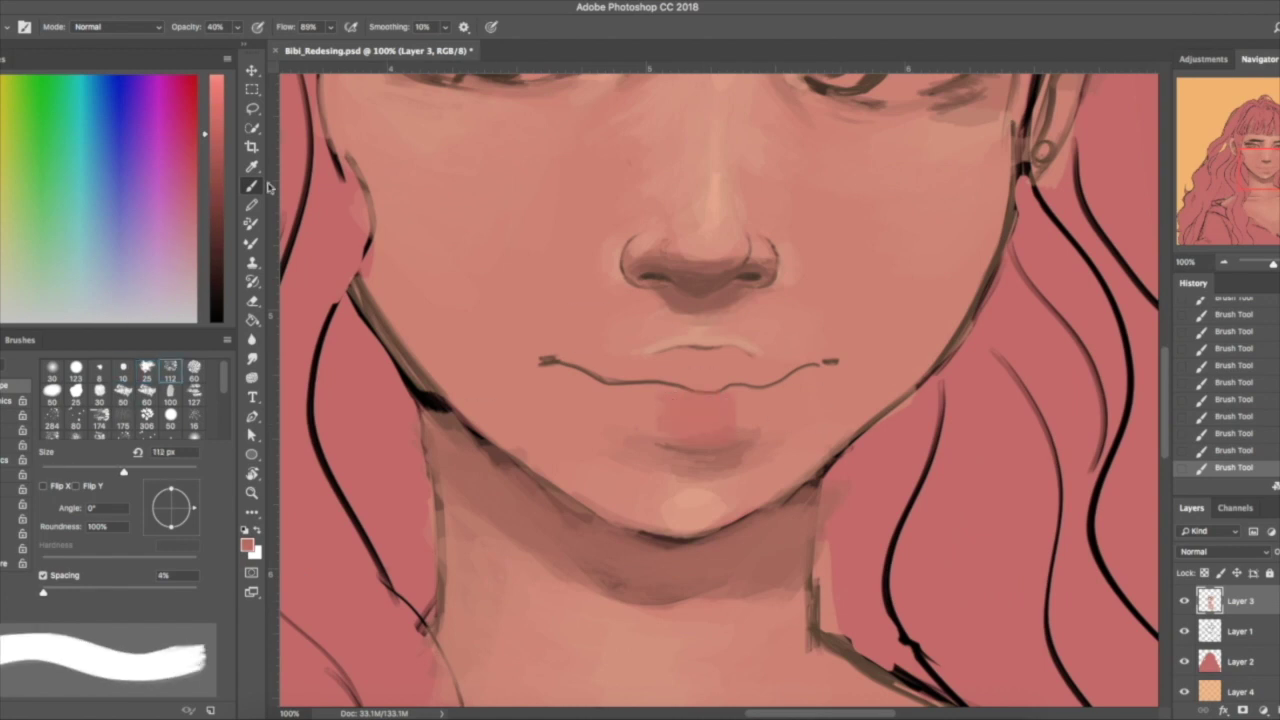
alt+click(708, 392)
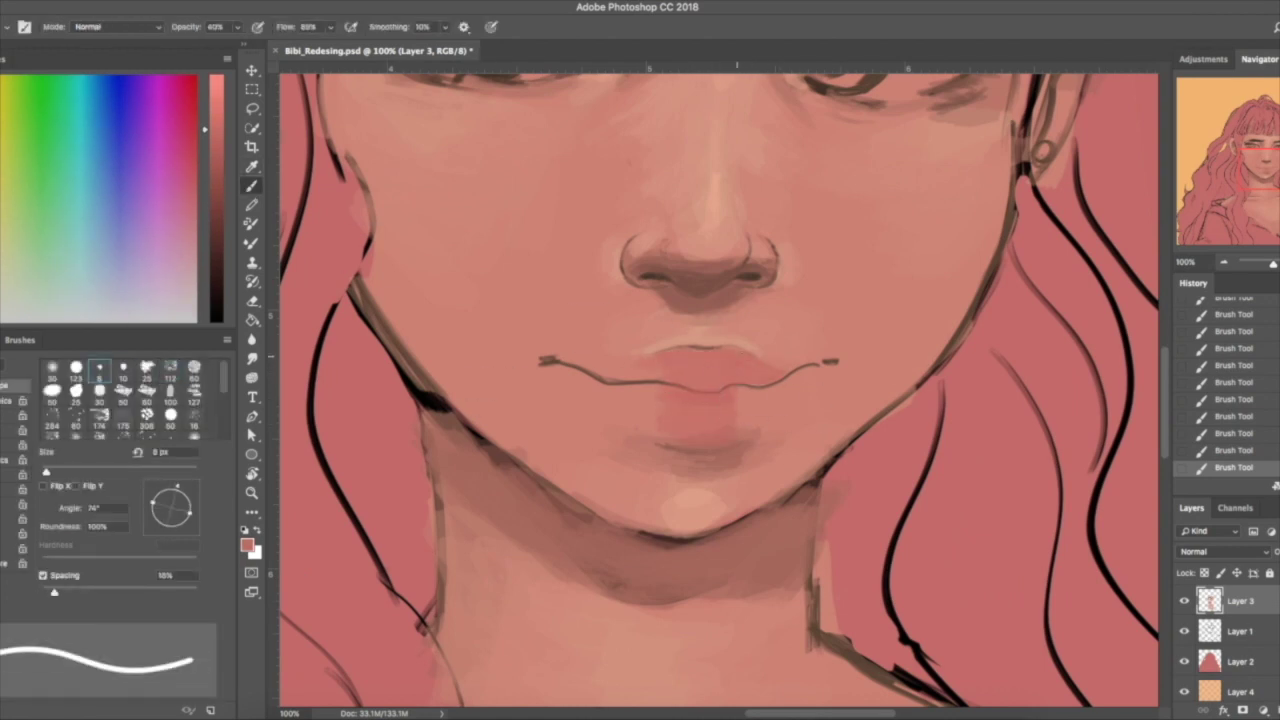
alt+click(743, 402)
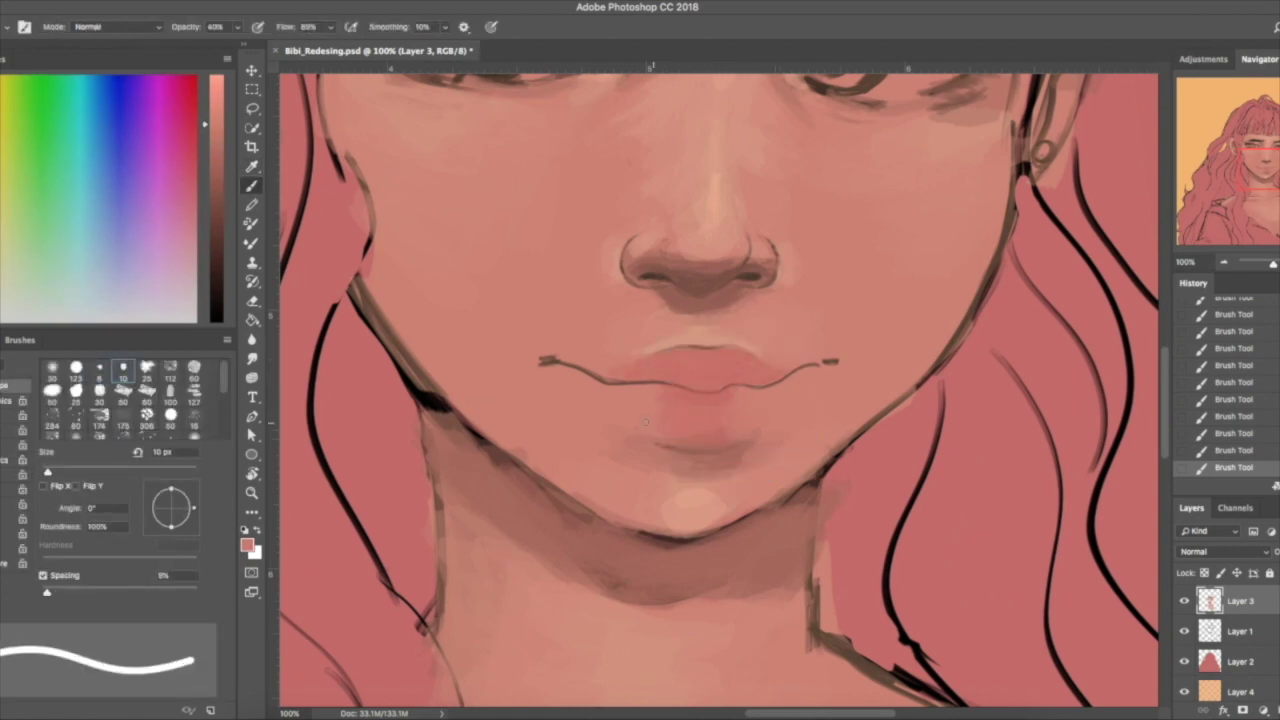
click(221, 115)
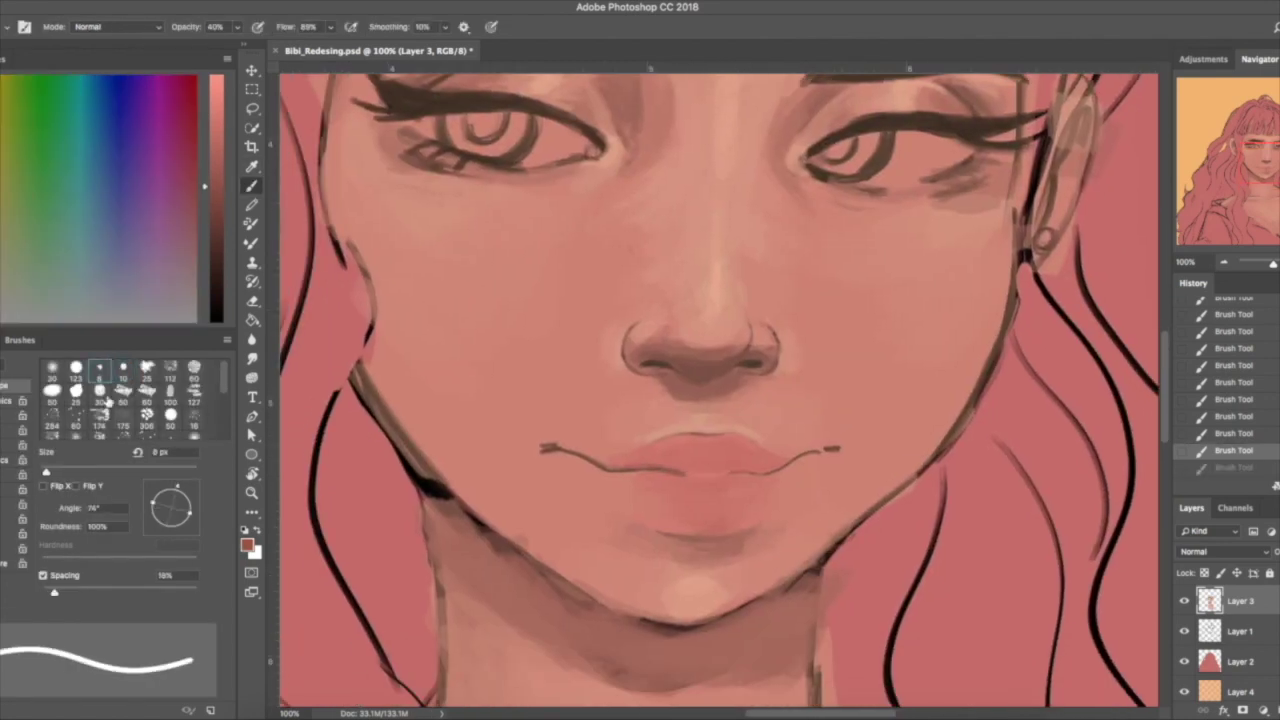
drag(639, 469, 640, 325)
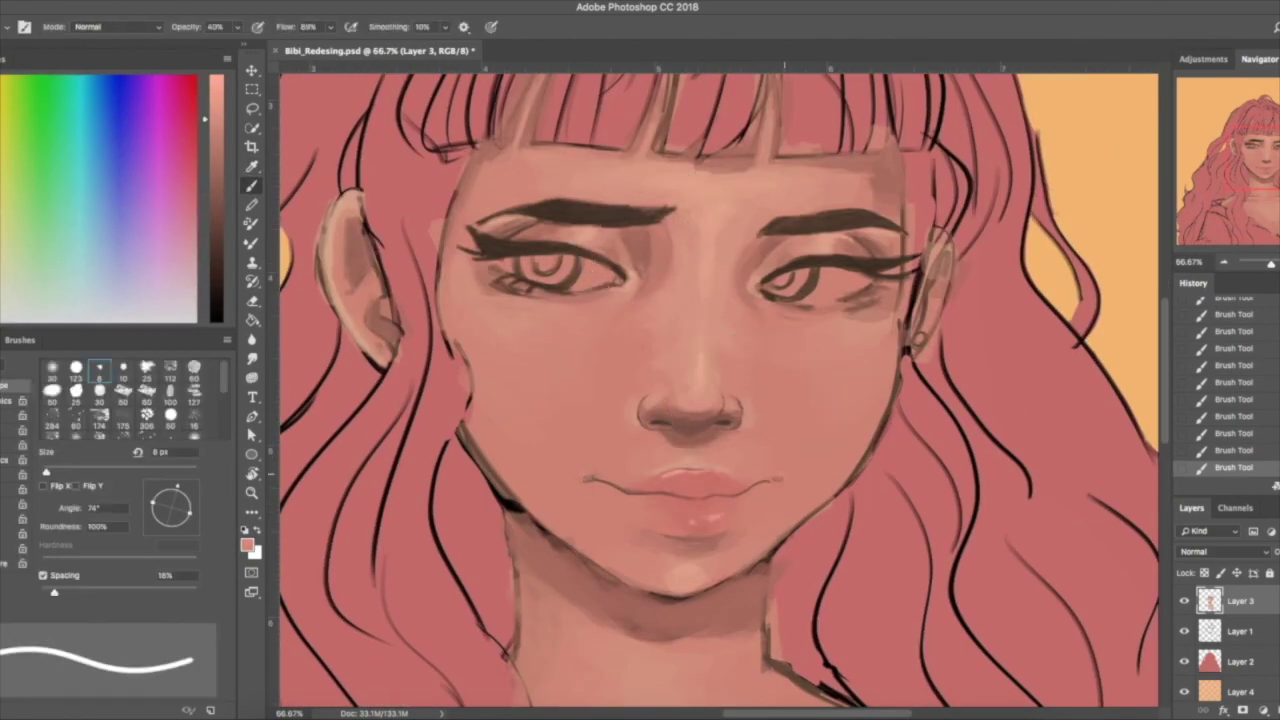
- Deepen the jaw and under-chin shadows and add a light pink highlight in the left eye
alt+click(688, 548)
mouse_move(535, 527)
mouse_down()
mouse_move(640, 588)
mouse_move(735, 580)
mouse_up()
drag(570, 560, 622, 600)
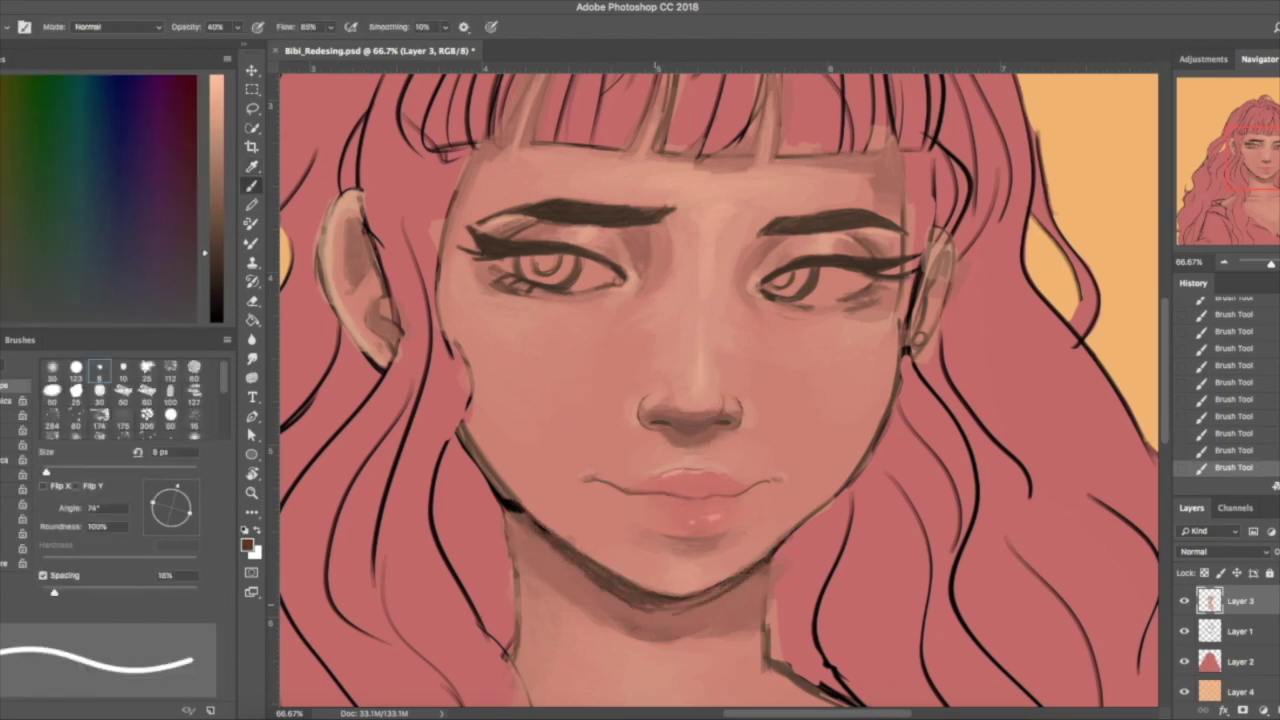
mouse_move(542, 538)
mouse_down()
mouse_move(538, 670)
mouse_move(502, 618)
mouse_up()
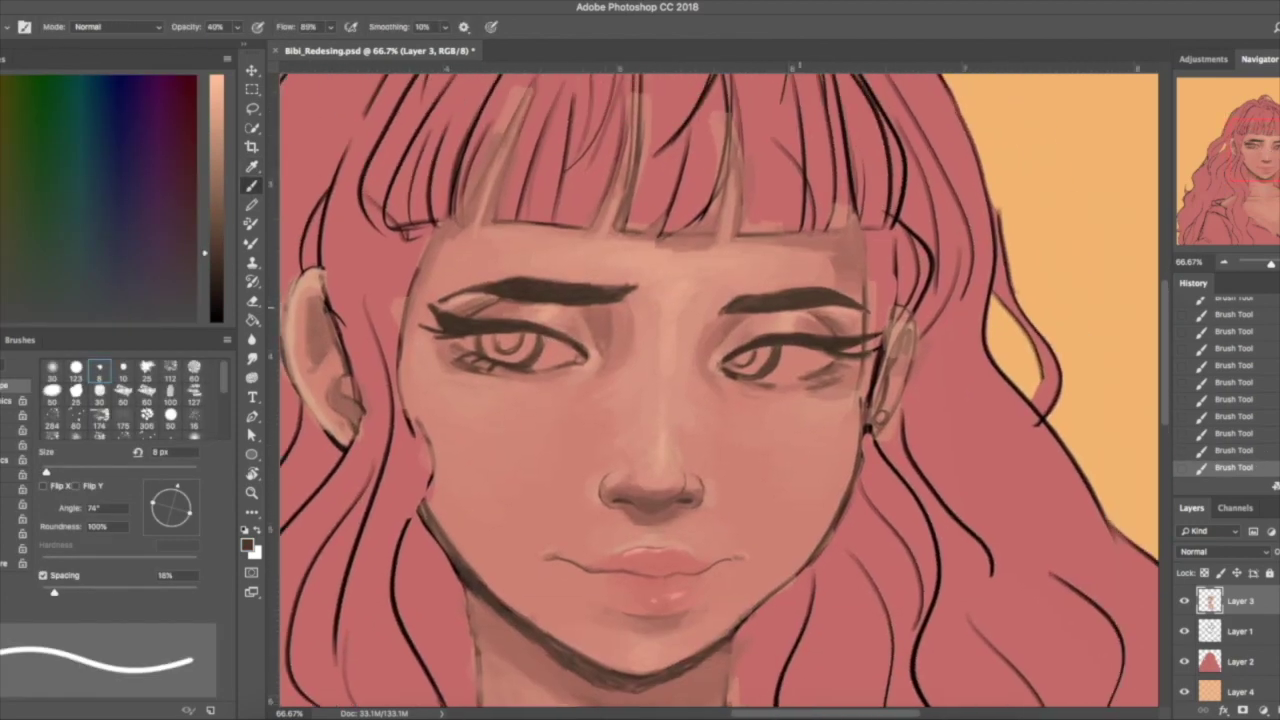
alt+click(655, 597)
drag(542, 356, 562, 358)
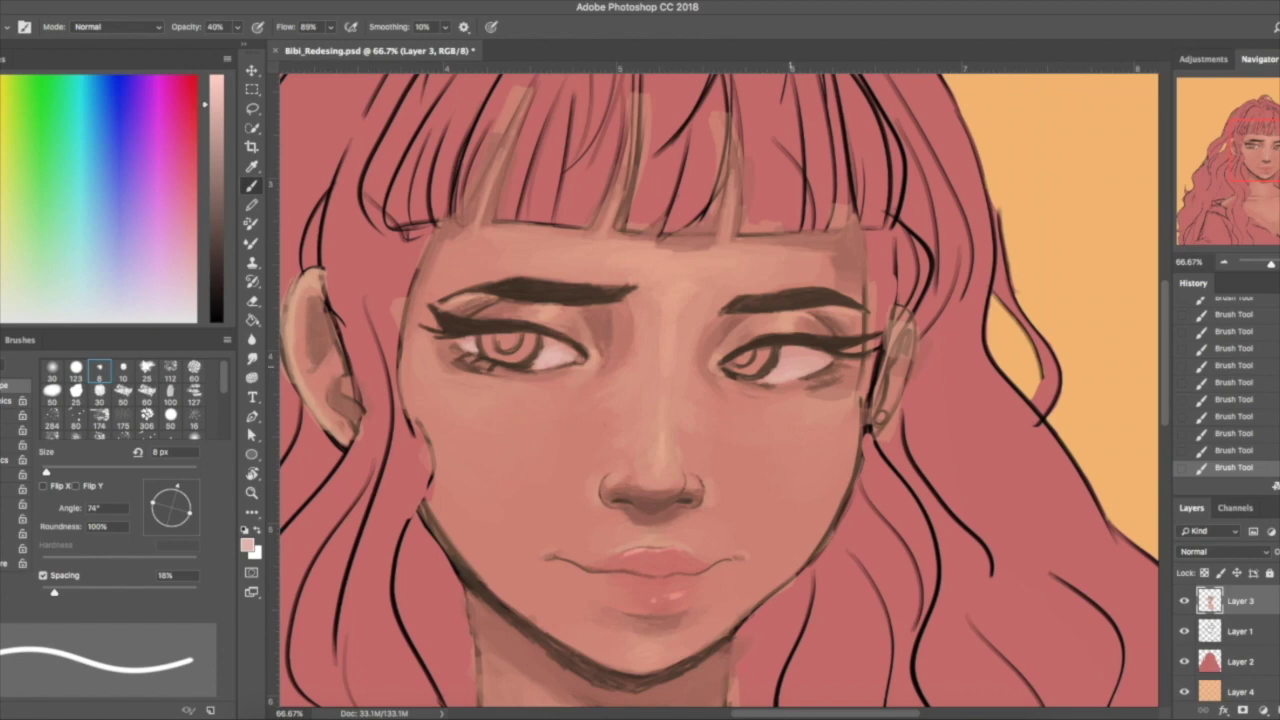
alt+click(543, 334)
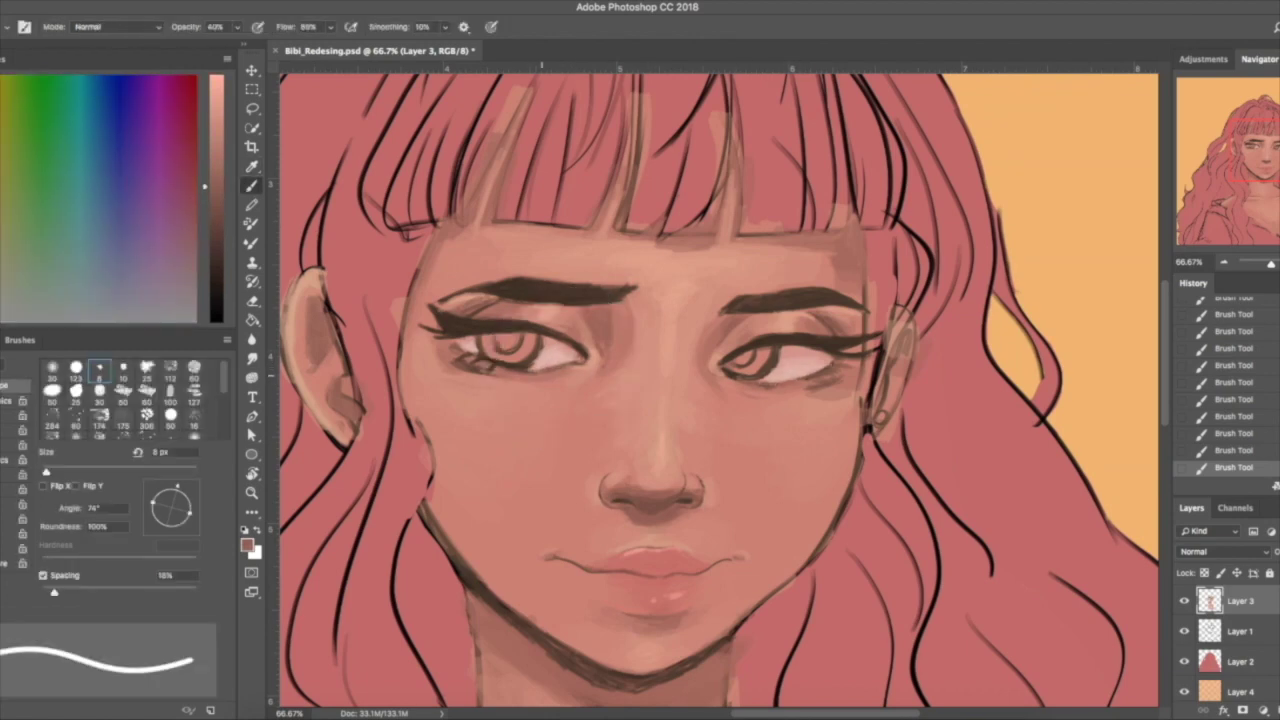
scroll(720, 390, left, 3)
- Save the painting and fit the whole canvas in the window with Cmd+0
key(ctrl+s)
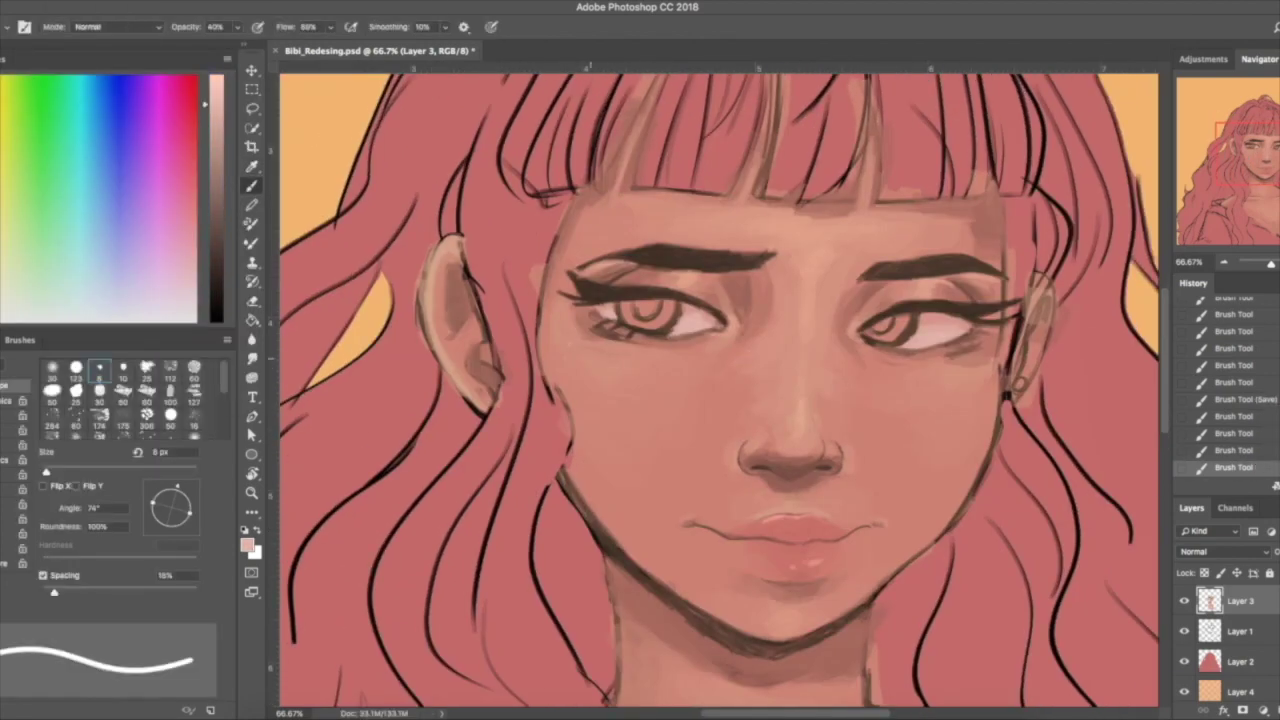
scroll(720, 390, up, 2)
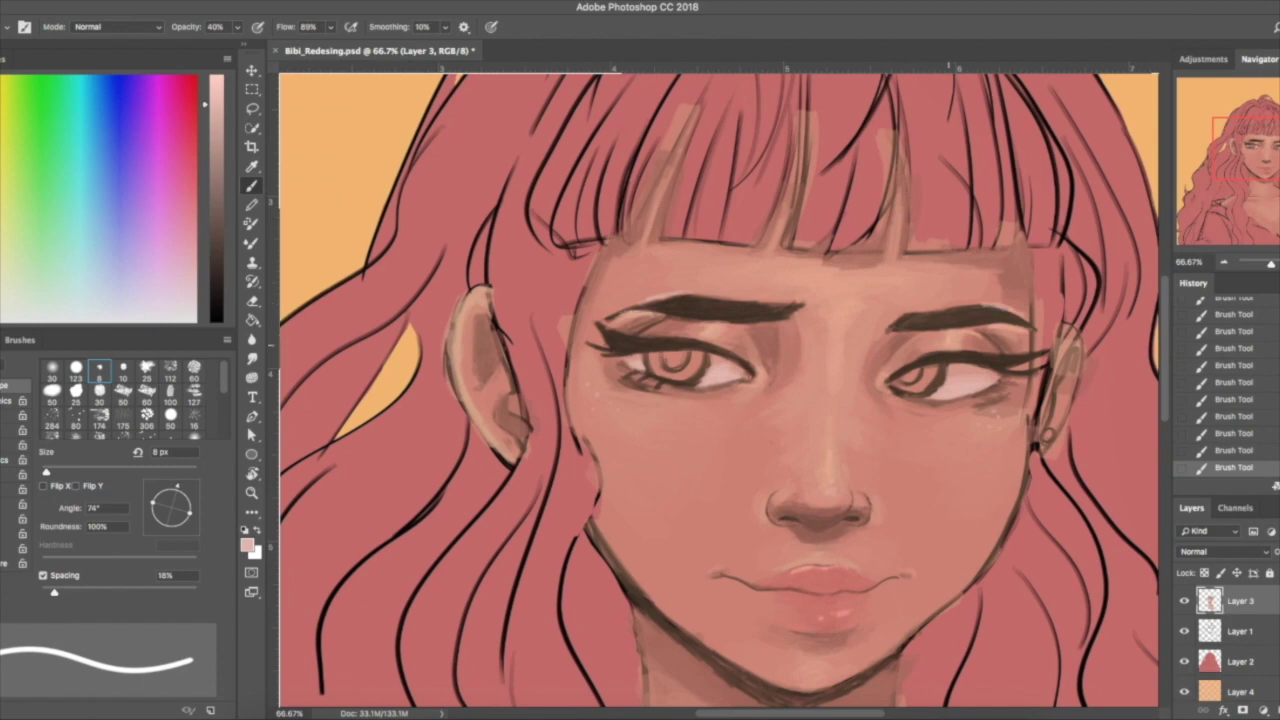
scroll(720, 390, down, 4)
scroll(720, 390, down, 5)
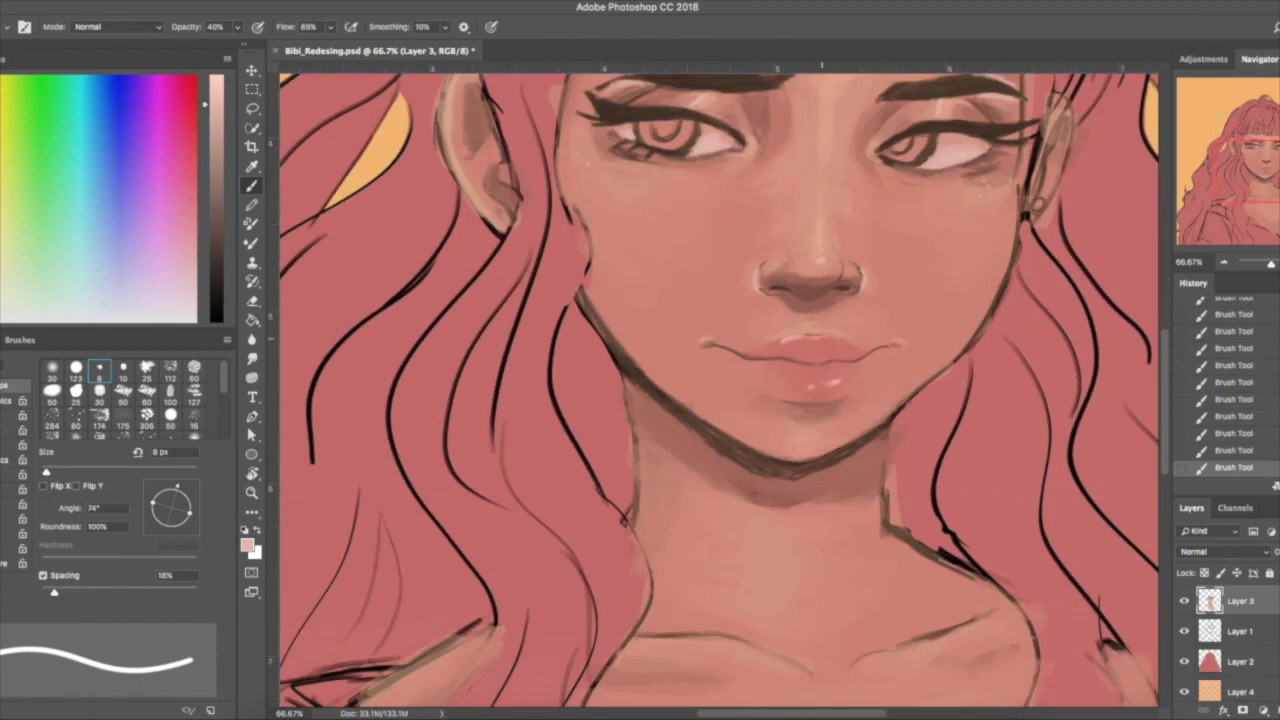
scroll(720, 390, down, 5)
scroll(720, 390, down, 1)
scroll(720, 390, down, 8)
scroll(720, 390, up, 5)
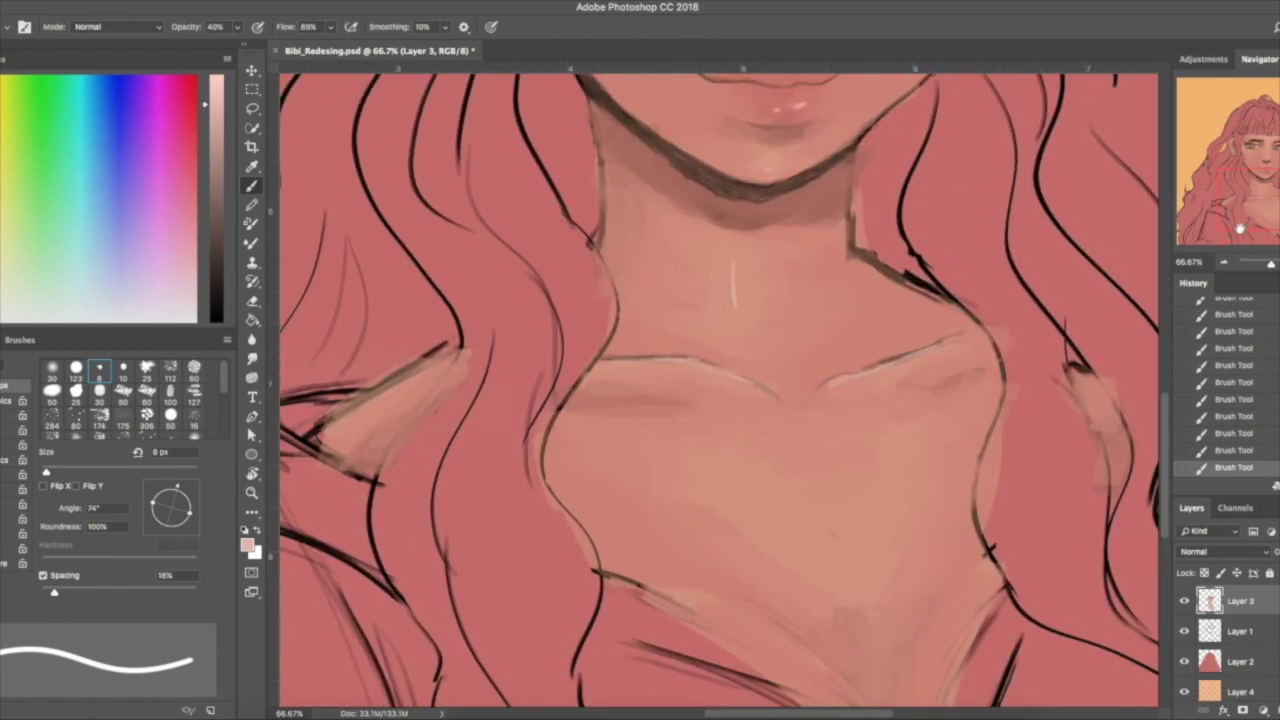
key(ctrl+0)
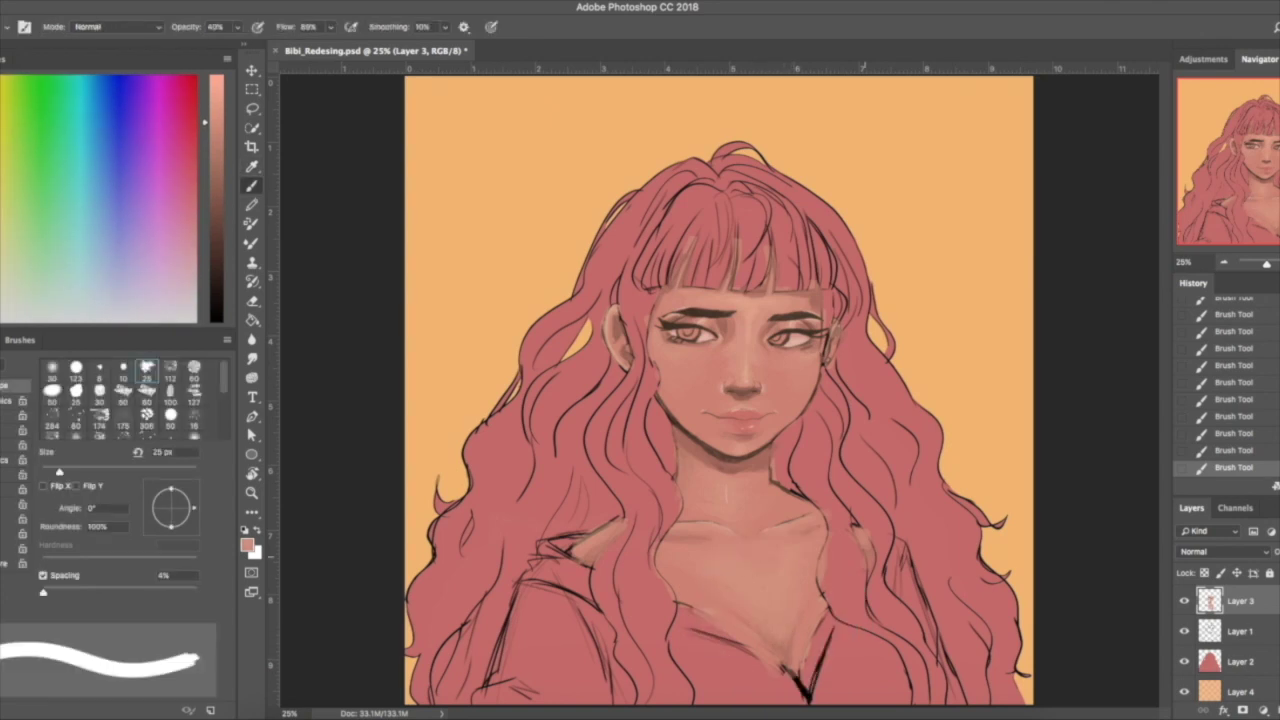
- On a new layer, paint the shirt collar and chest white with a large textured brush
click(1254, 710)
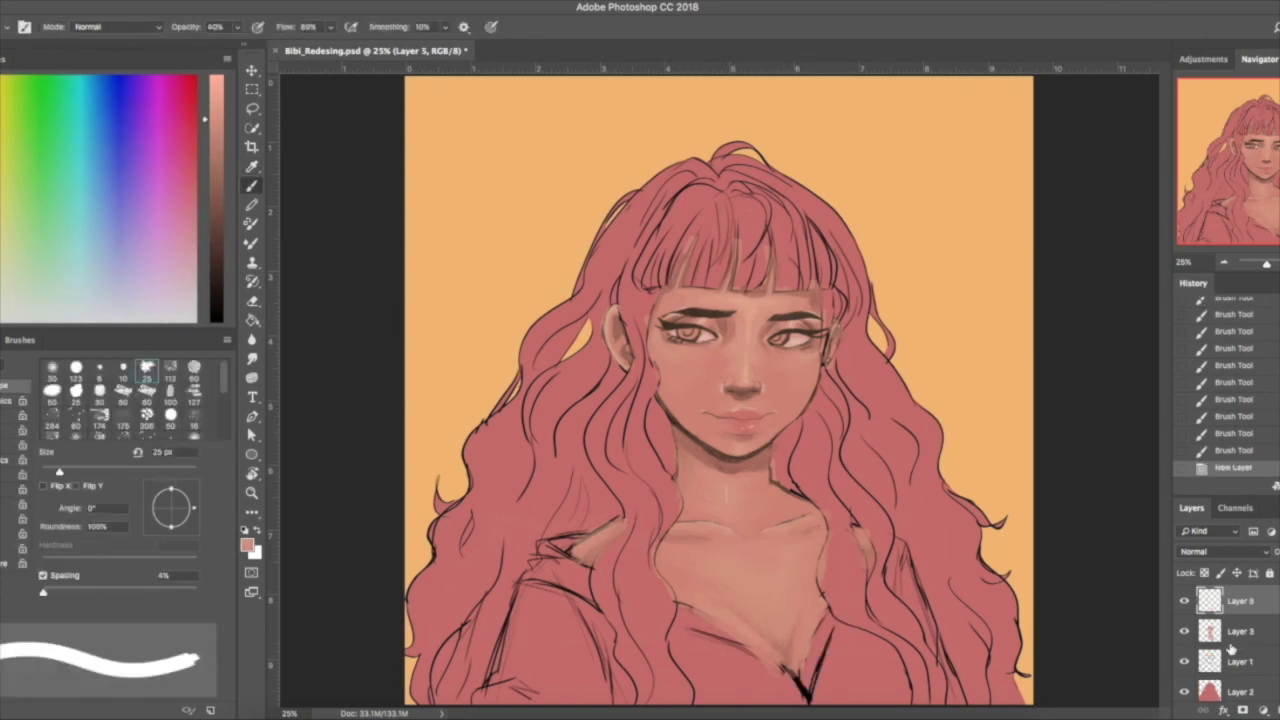
key(x)
click(146, 390)
mouse_move(578, 598)
mouse_down()
mouse_move(545, 545)
mouse_move(500, 684)
mouse_up()
key(ctrl+z)
mouse_move(565, 552)
mouse_down()
mouse_move(530, 580)
mouse_move(495, 675)
mouse_move(520, 700)
mouse_move(622, 706)
mouse_move(580, 645)
mouse_move(520, 600)
mouse_up()
mouse_move(700, 620)
mouse_down()
mouse_move(780, 670)
mouse_move(680, 625)
mouse_move(812, 700)
mouse_move(835, 615)
mouse_move(905, 704)
mouse_up()
drag(880, 545, 947, 706)
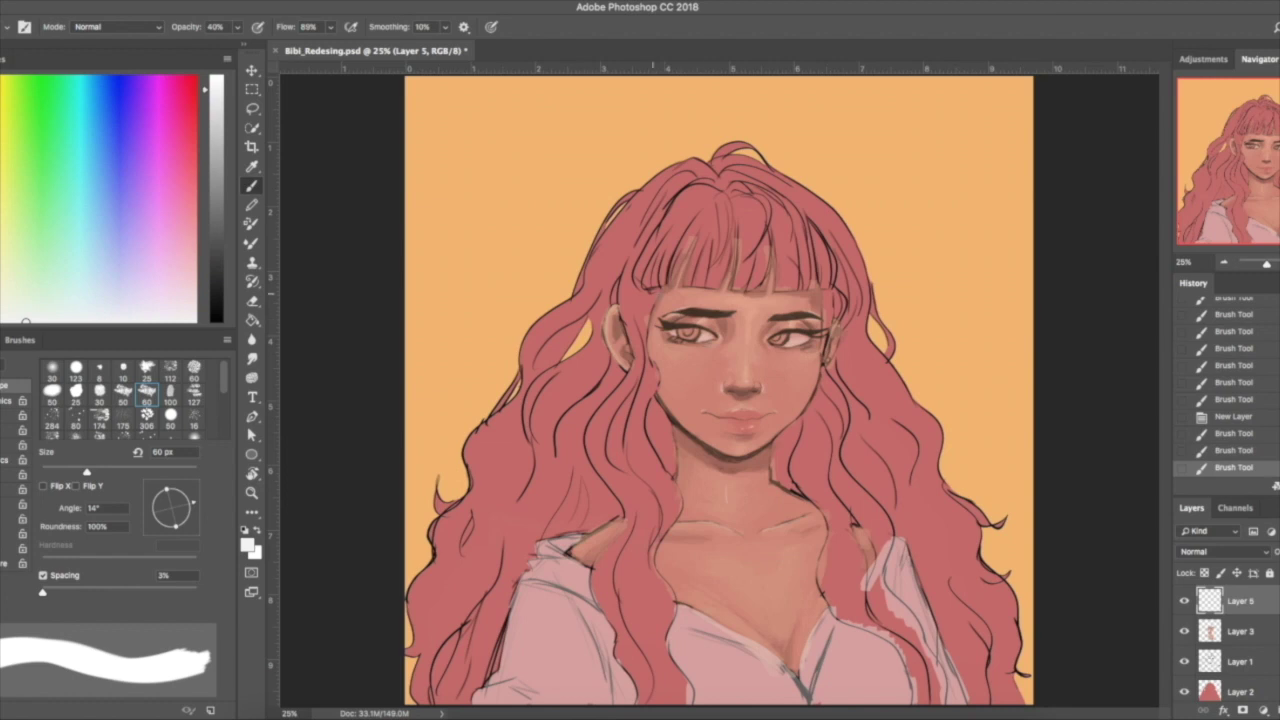
- Paint the shirt's left side, centre and right pale pink, using locked transparency for even coverage
click(1184, 601)
click(1184, 601)
drag(515, 592, 560, 680)
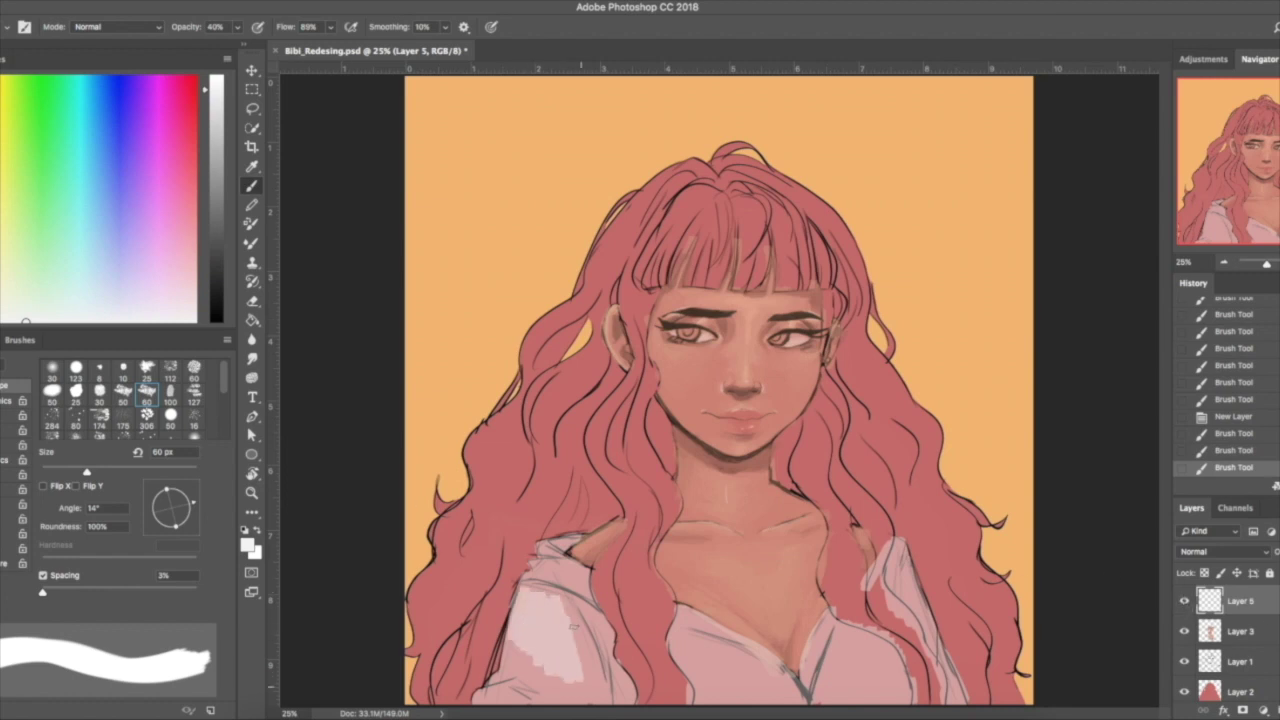
drag(560, 600, 540, 695)
key(slash)
mouse_move(530, 600)
mouse_down()
mouse_move(490, 690)
mouse_move(535, 577)
mouse_move(610, 660)
mouse_move(740, 690)
mouse_move(811, 666)
mouse_move(860, 700)
mouse_move(900, 700)
mouse_up()
key(slash)
drag(890, 545, 940, 650)
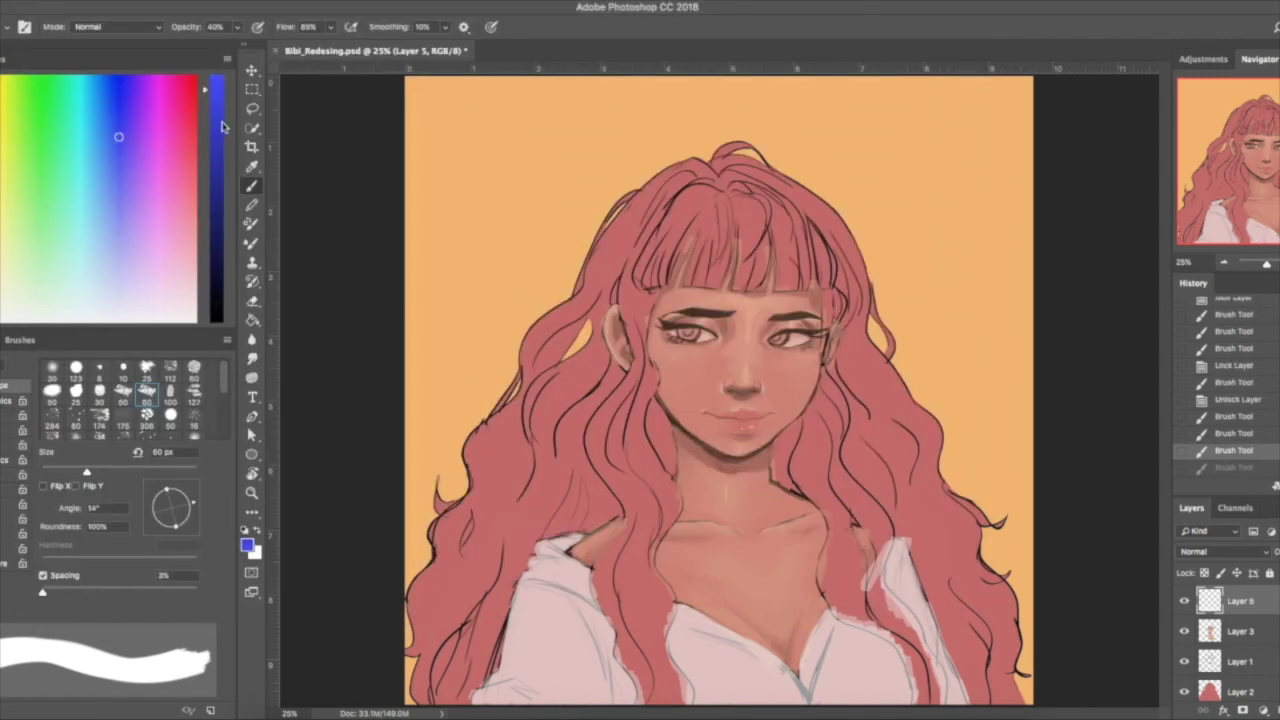
- Dab blue print marks and red strawberries onto the shirt, with brown marks on the right
click(118, 137)
click(730, 685)
mouse_move(722, 675)
mouse_down()
mouse_move(745, 705)
mouse_move(785, 704)
mouse_up()
key(bracketleft)
key(bracketleft)
key(bracketleft)
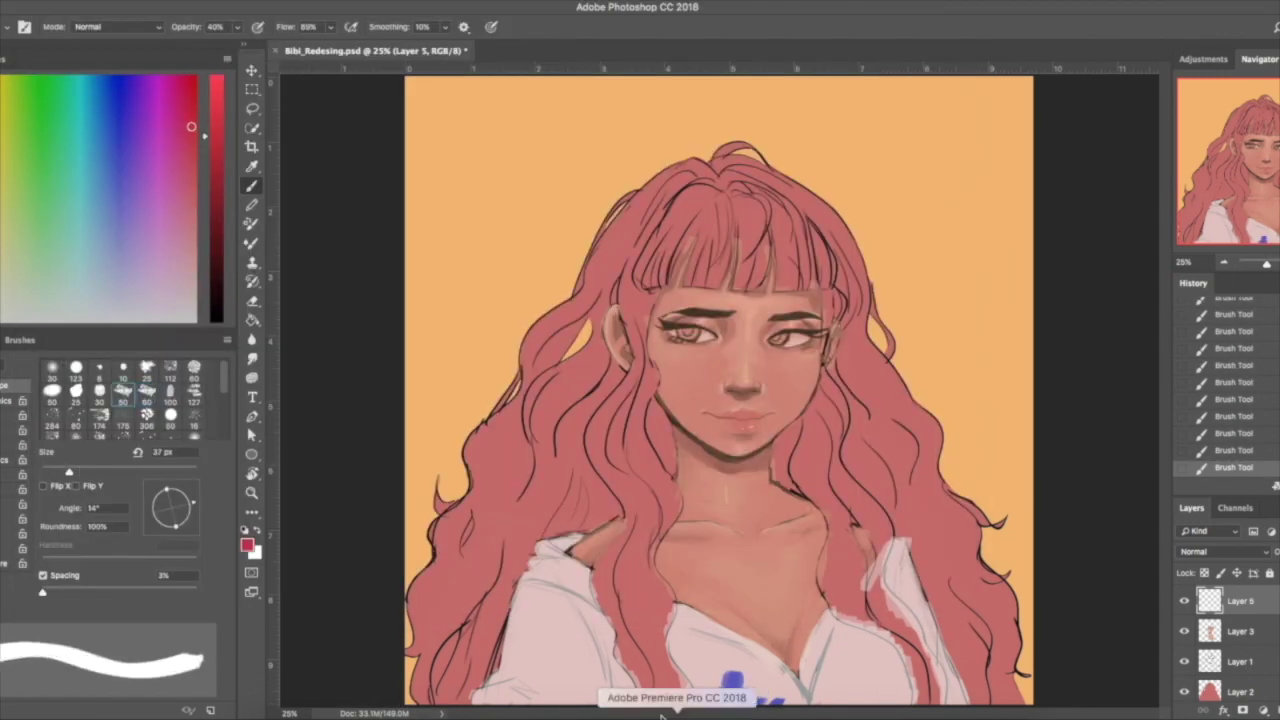
drag(555, 700, 600, 680)
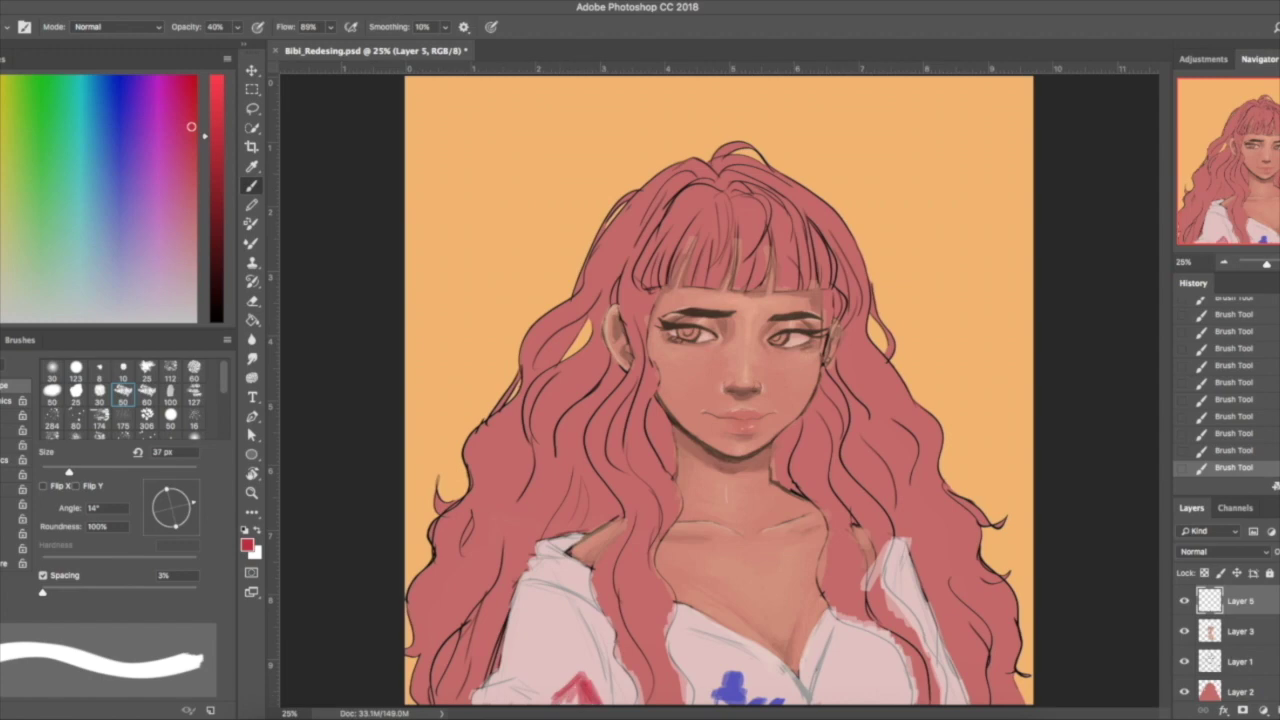
drag(522, 600, 512, 644)
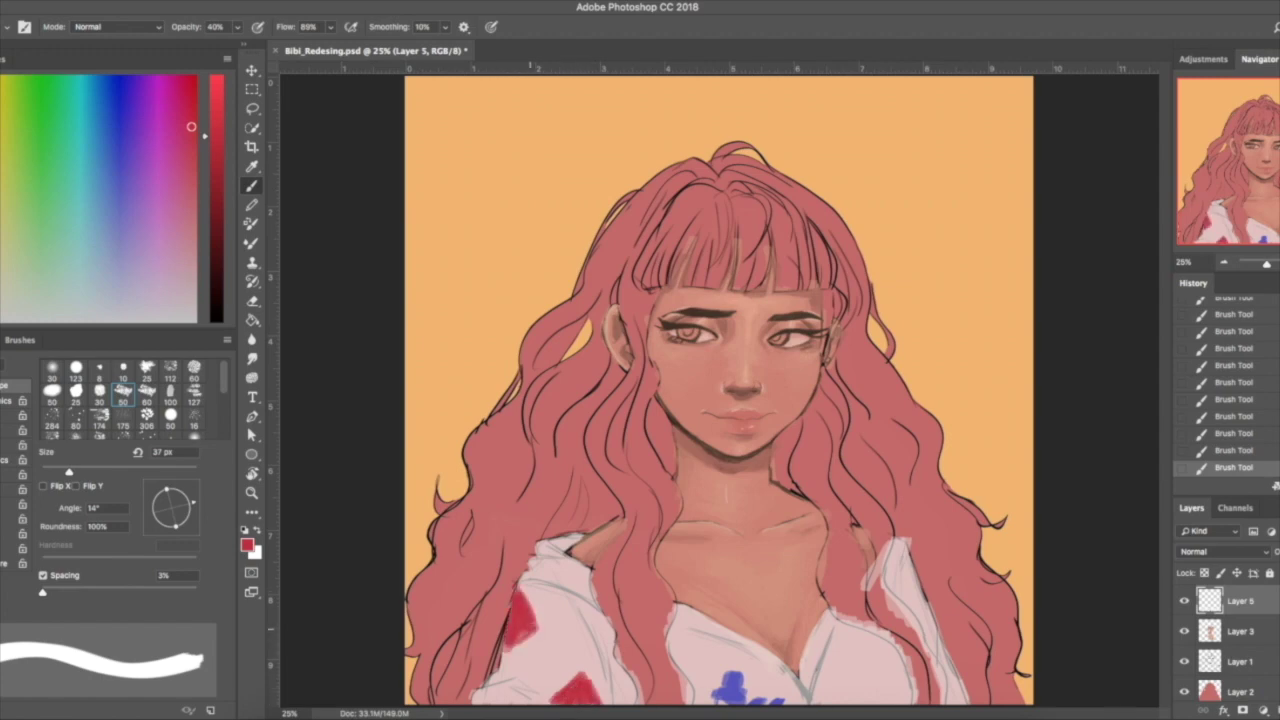
key(super+Tab)
key(super+Tab)
key(super+Tab)
key(super+Tab)
mouse_move(900, 645)
mouse_down()
mouse_move(885, 700)
mouse_move(886, 668)
mouse_up()
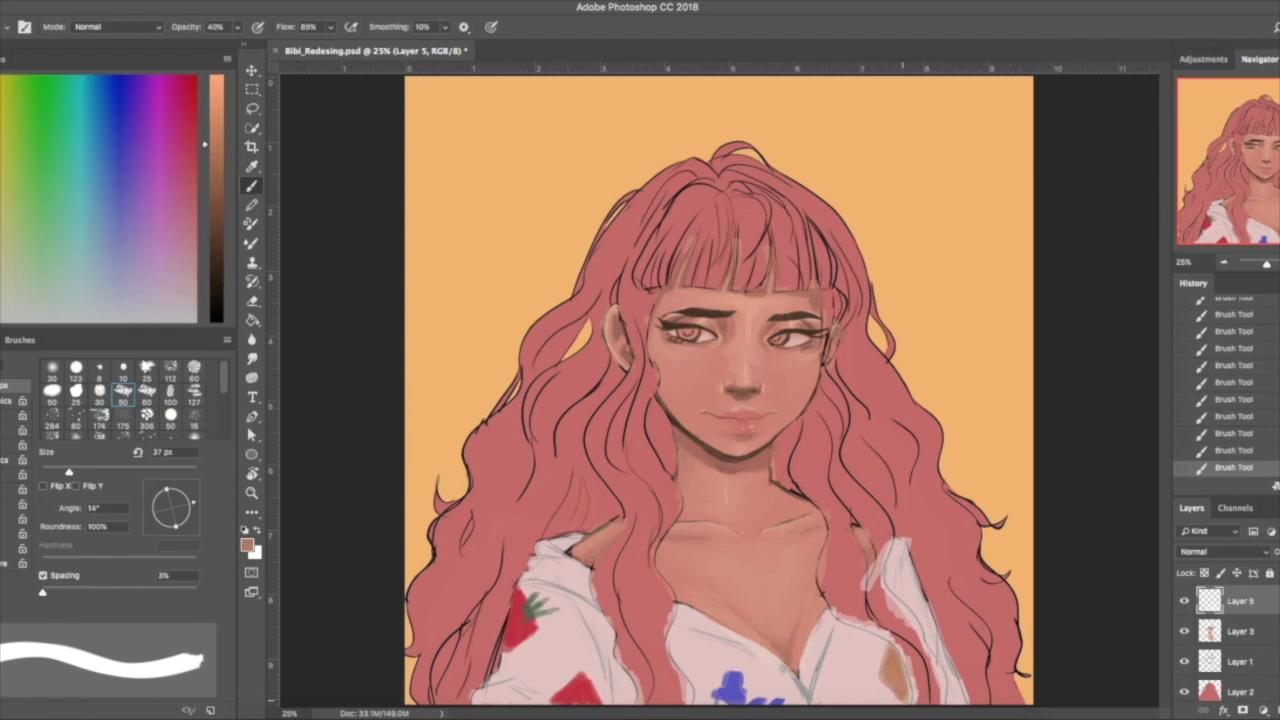
- Add pale pink highlight strokes across the shirt and a faint dark fold near the strawberry
alt+click(914, 688)
drag(215, 245, 215, 148)
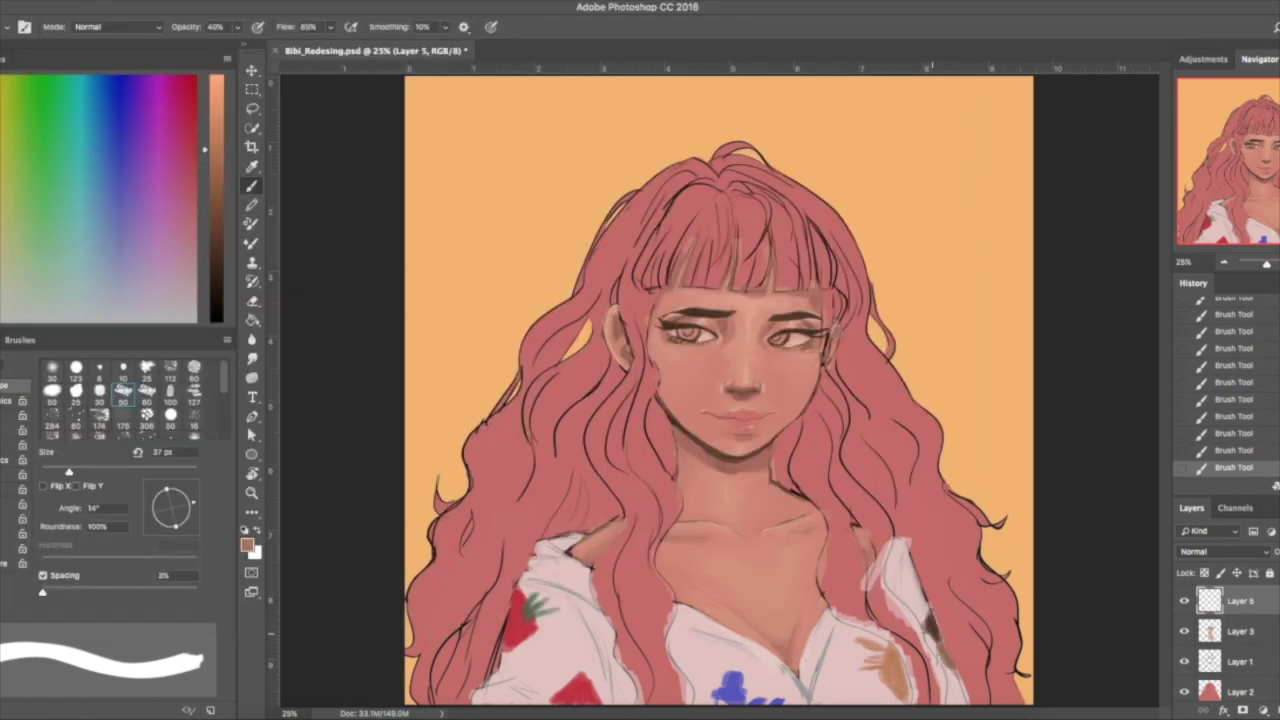
alt+click(570, 610)
mouse_move(550, 595)
mouse_down()
mouse_move(615, 700)
mouse_move(720, 635)
mouse_move(840, 690)
mouse_up()
drag(895, 545, 920, 615)
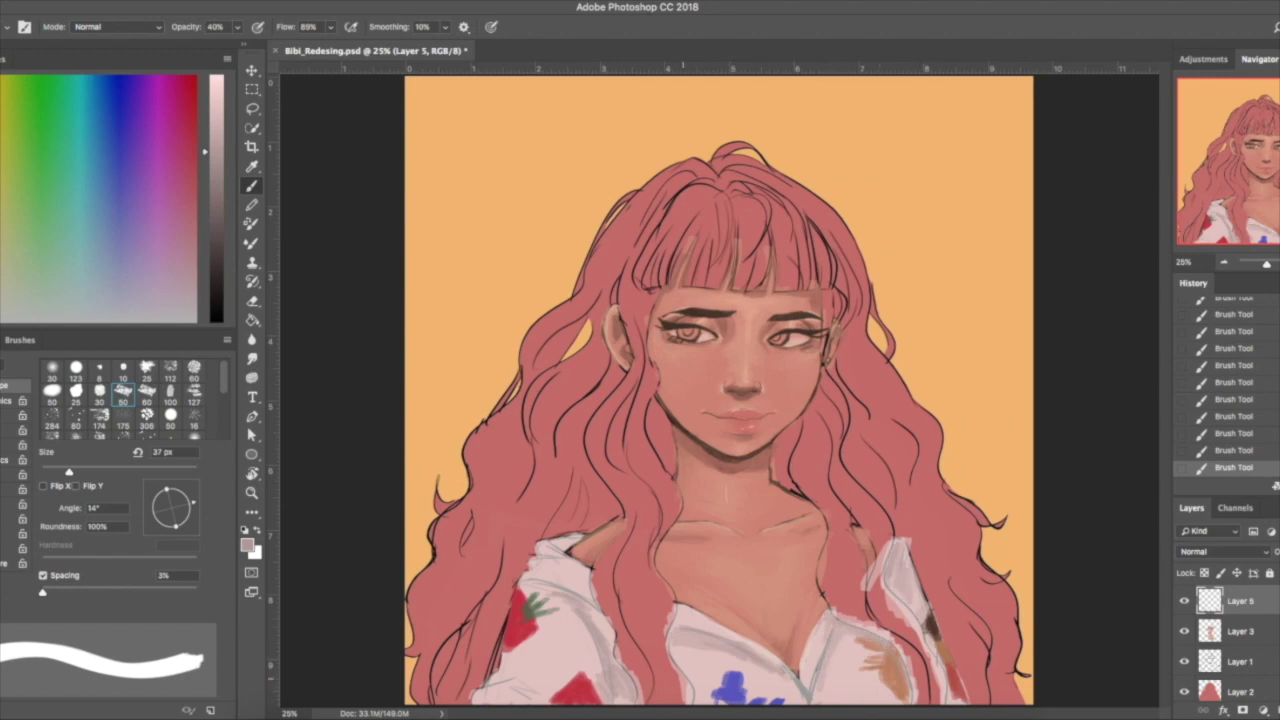
drag(215, 152, 215, 75)
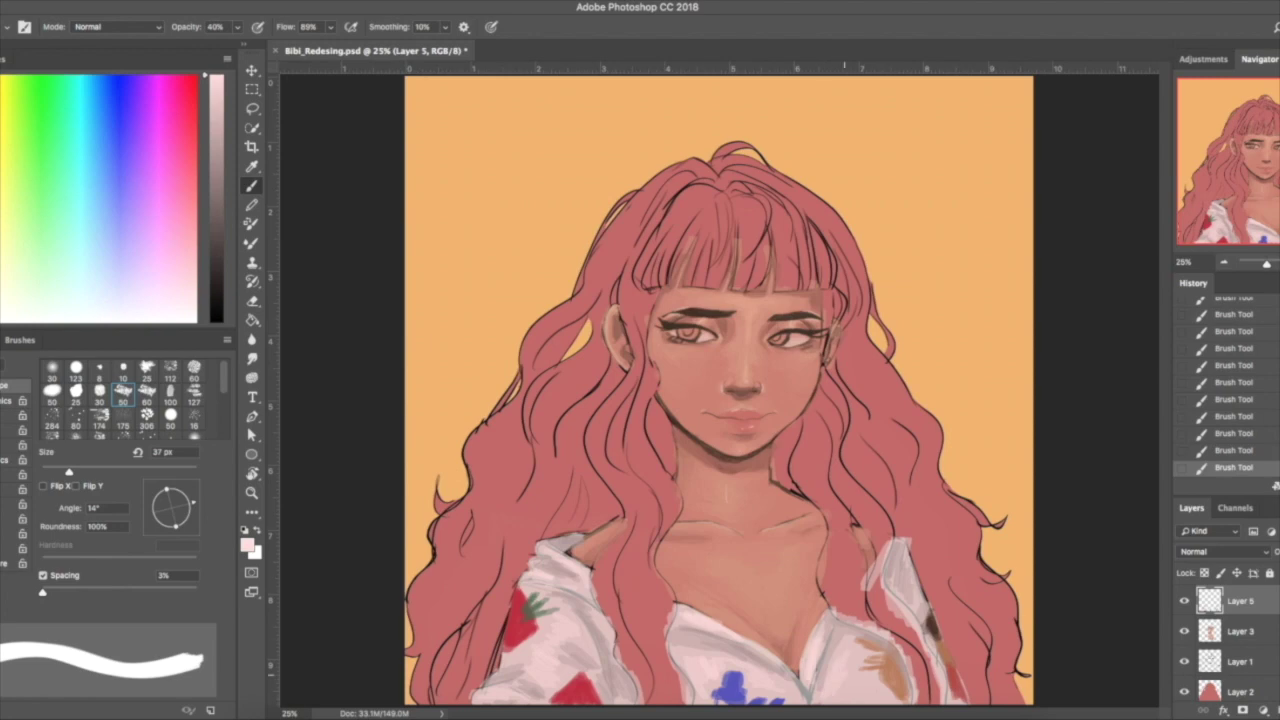
alt+click(934, 654)
drag(545, 585, 590, 630)
key(ctrl+plus)
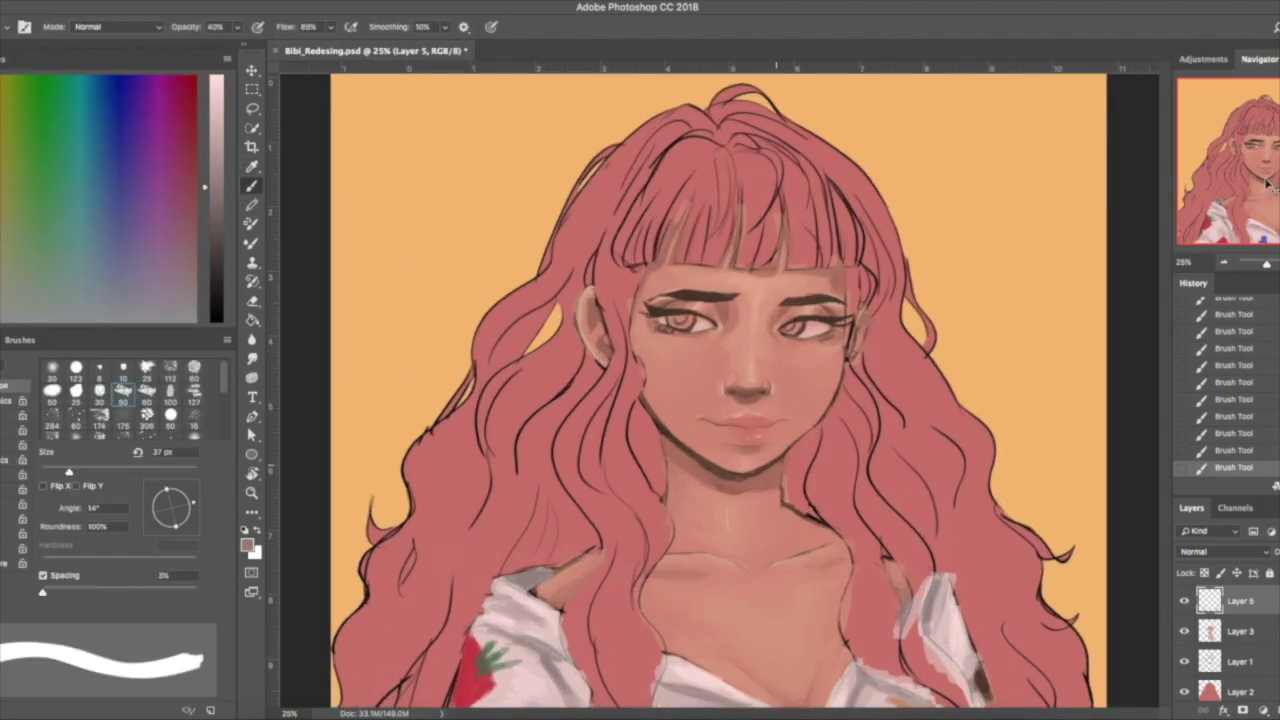
- With an 8 px brush and sampled dark brown, draw fold strokes and outline the V-neck collar
click(99, 370)
alt+drag(451, 537, 609, 309)
drag(520, 580, 550, 690)
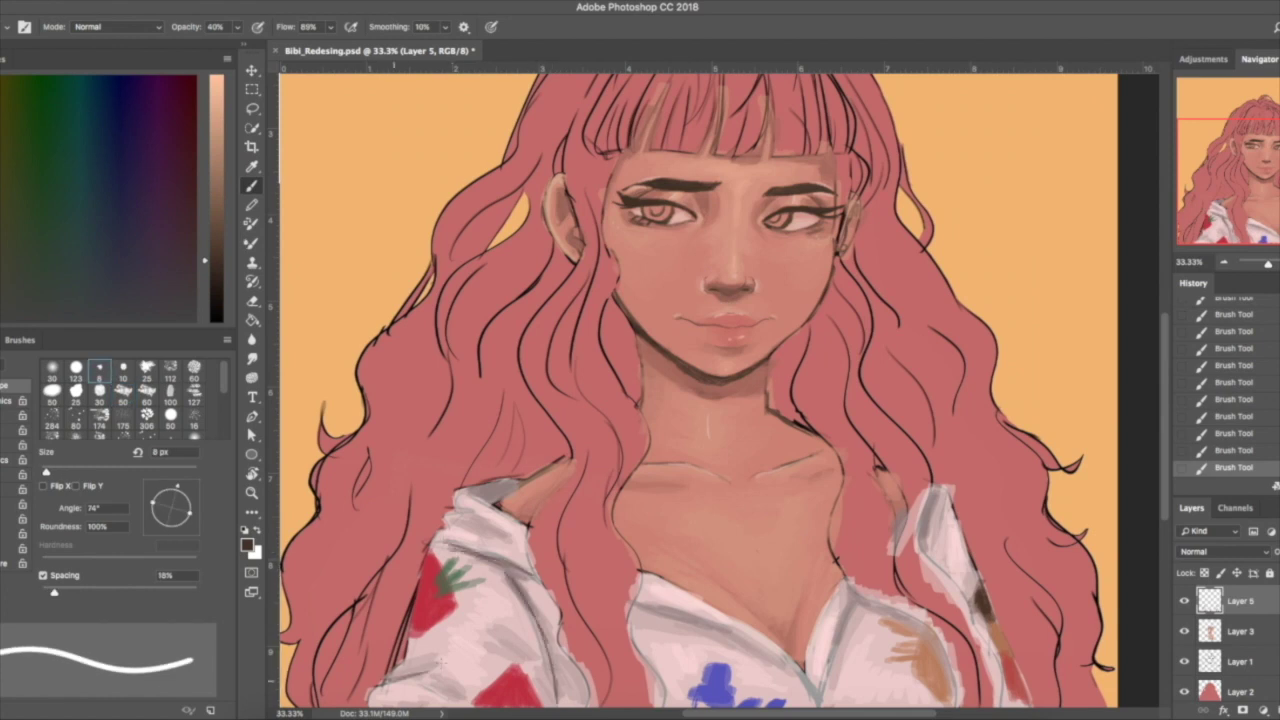
drag(645, 575, 745, 618)
drag(851, 606, 752, 700)
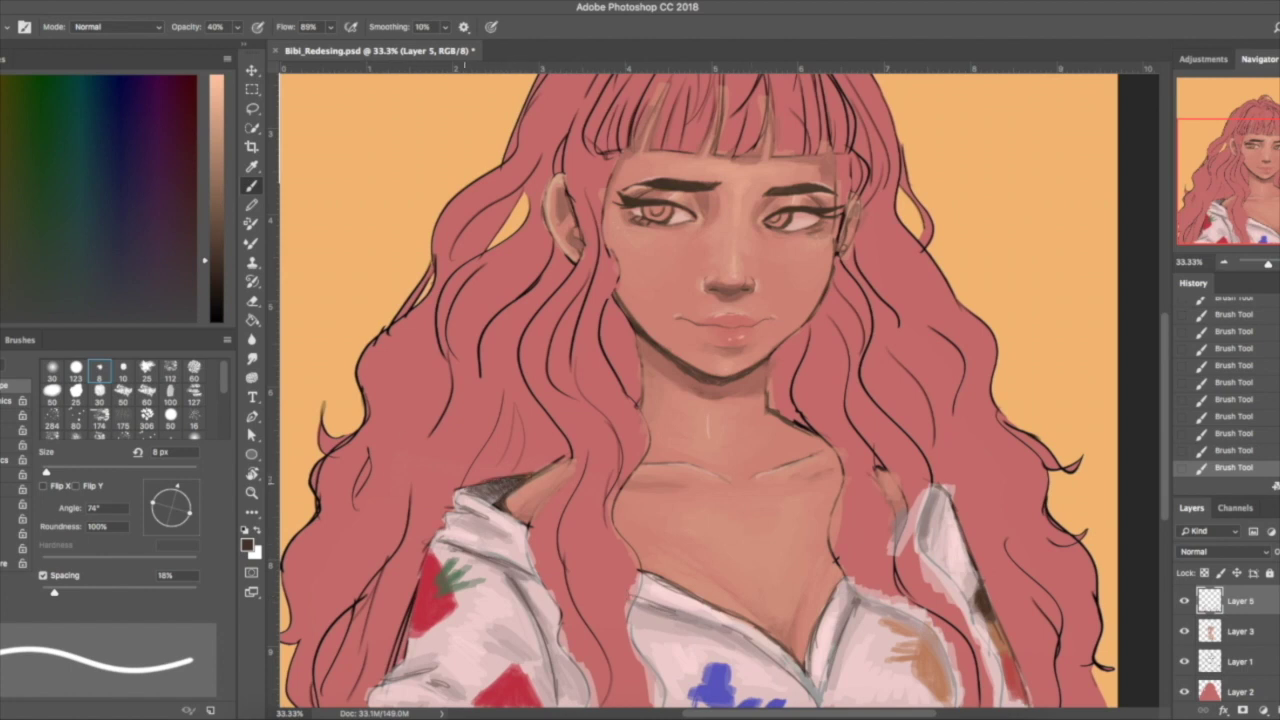
- Select Layer 3, compare its skin shading, and pick light pink with the large textured brush
click(1213, 628)
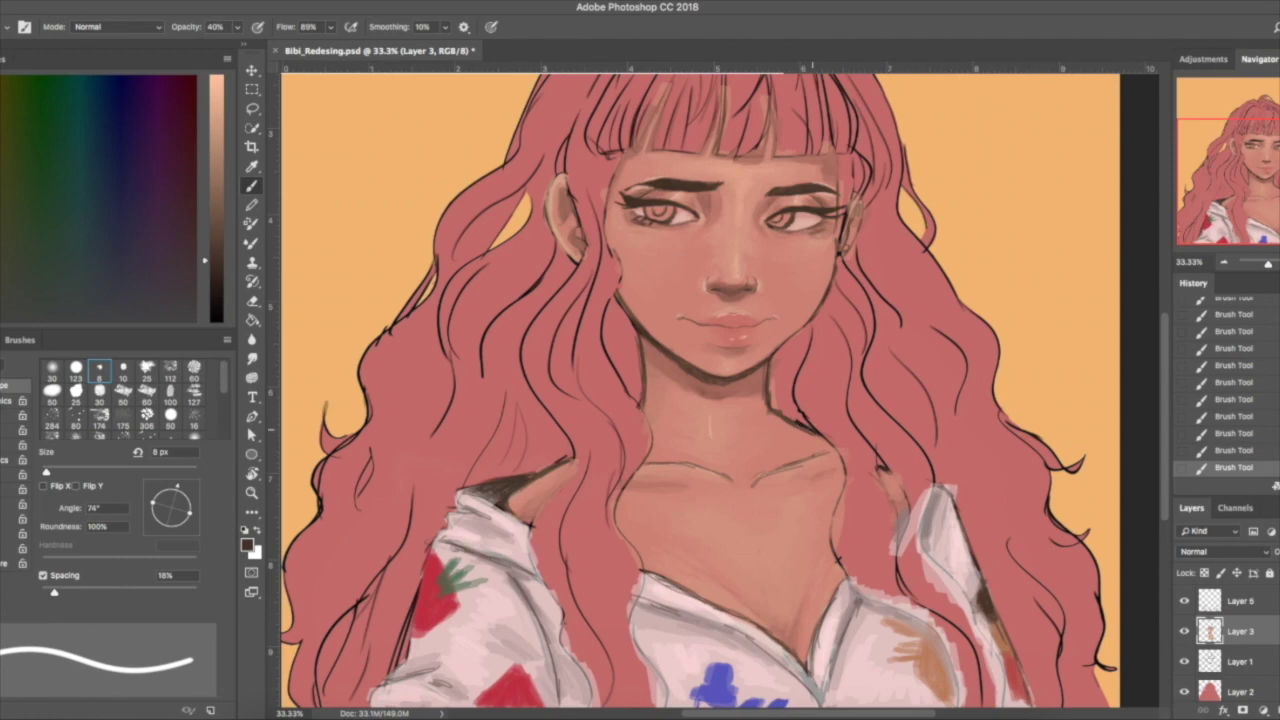
click(1184, 631)
click(1184, 631)
alt+click(875, 622)
key(comma)
key(comma)
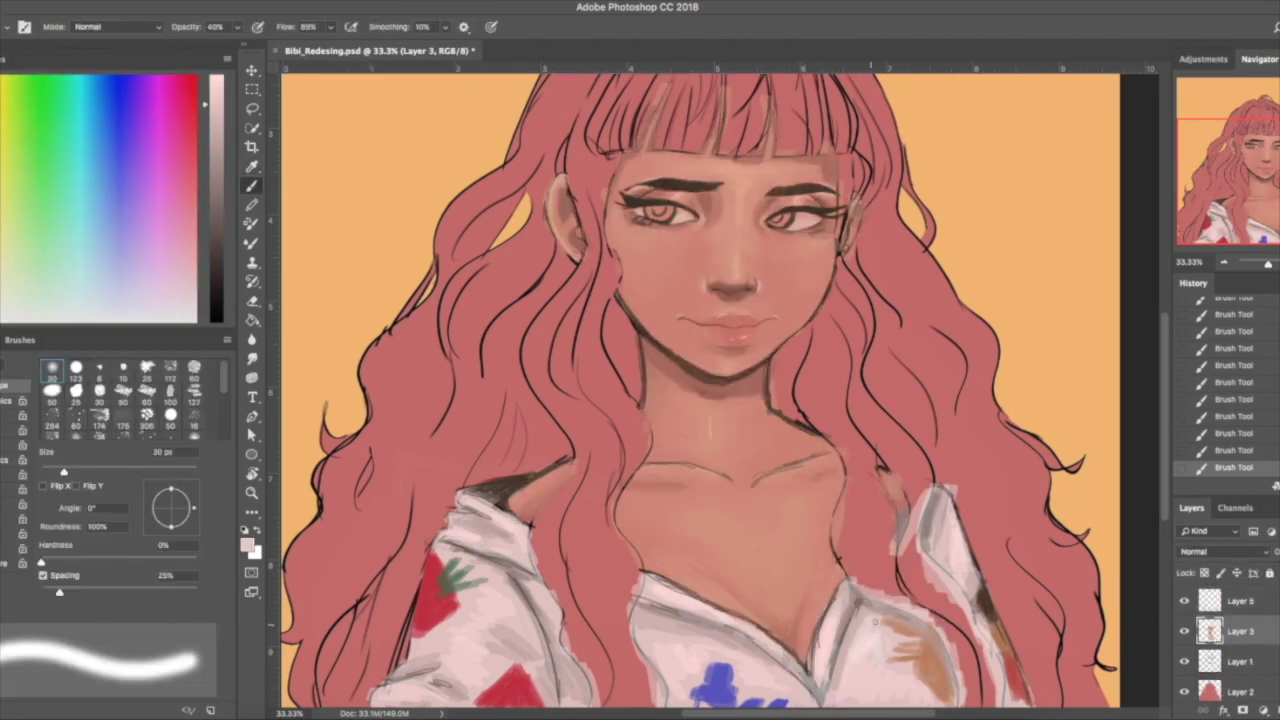
key(period)
key(period)
key(period)
key(period)
key(period)
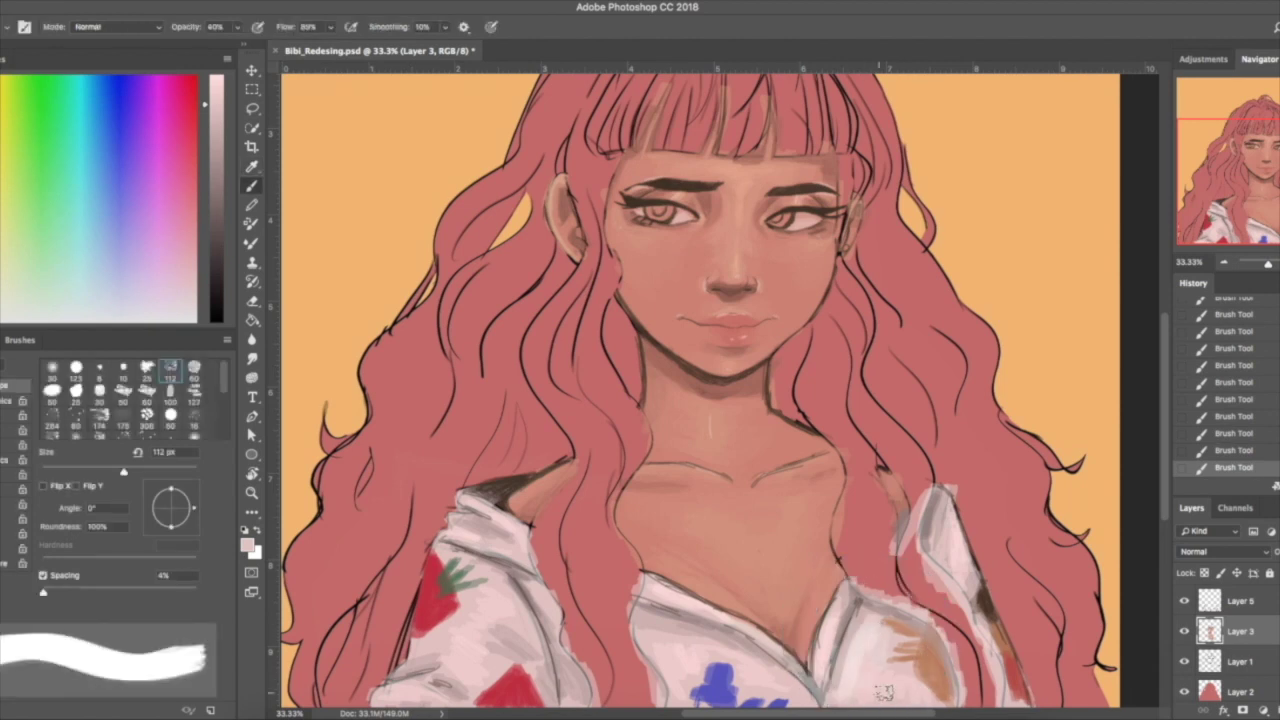
- Erase stray paint from the shirt and rename the skin layer 'skin'
click(1240, 601)
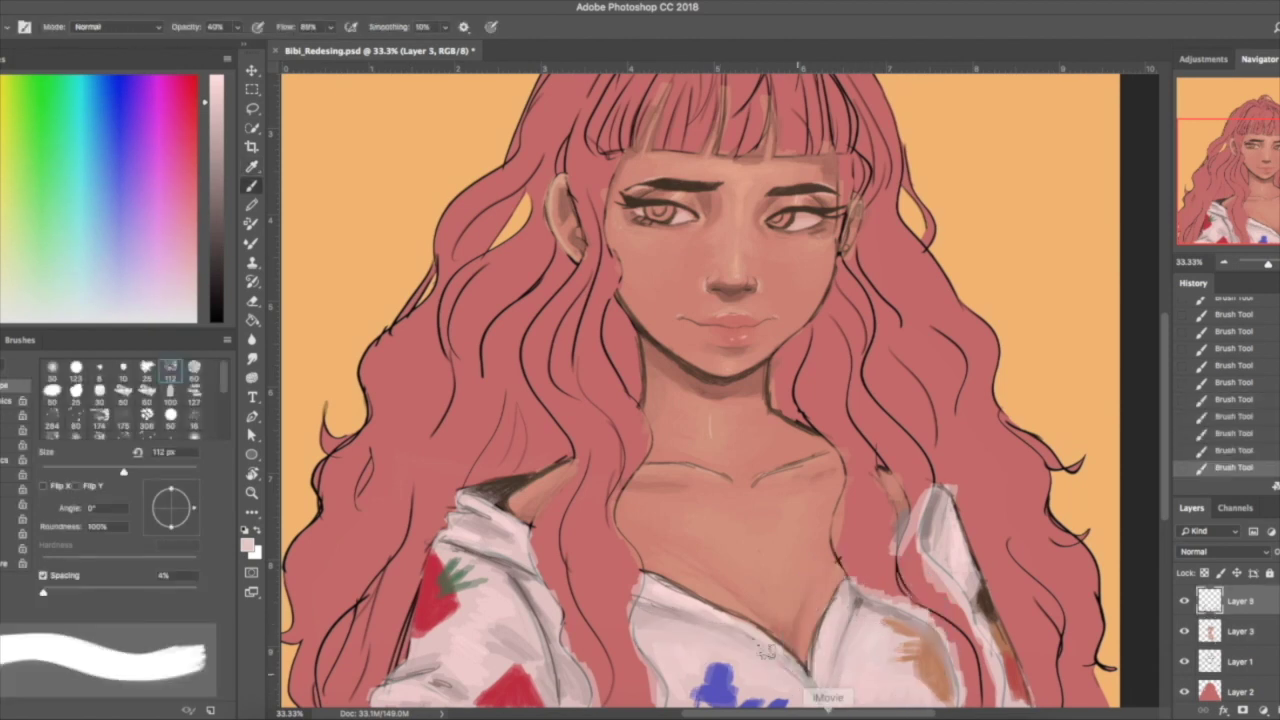
key(e)
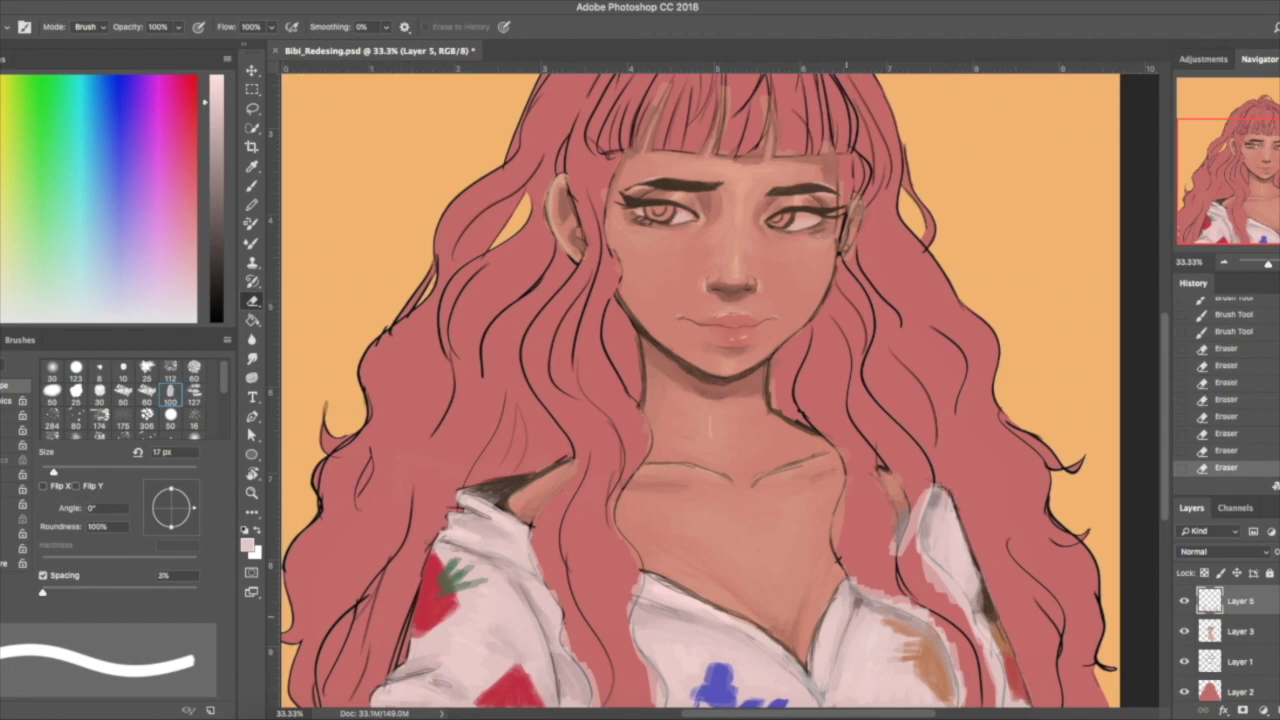
double_click(1240, 601)
text(skin)
key(Return)
text(shirt)
- Name the top layer 'shirt', then add a new hair layer and enlarge the brush to 100 px
double_click(1240, 631)
key(Escape)
key(Return)
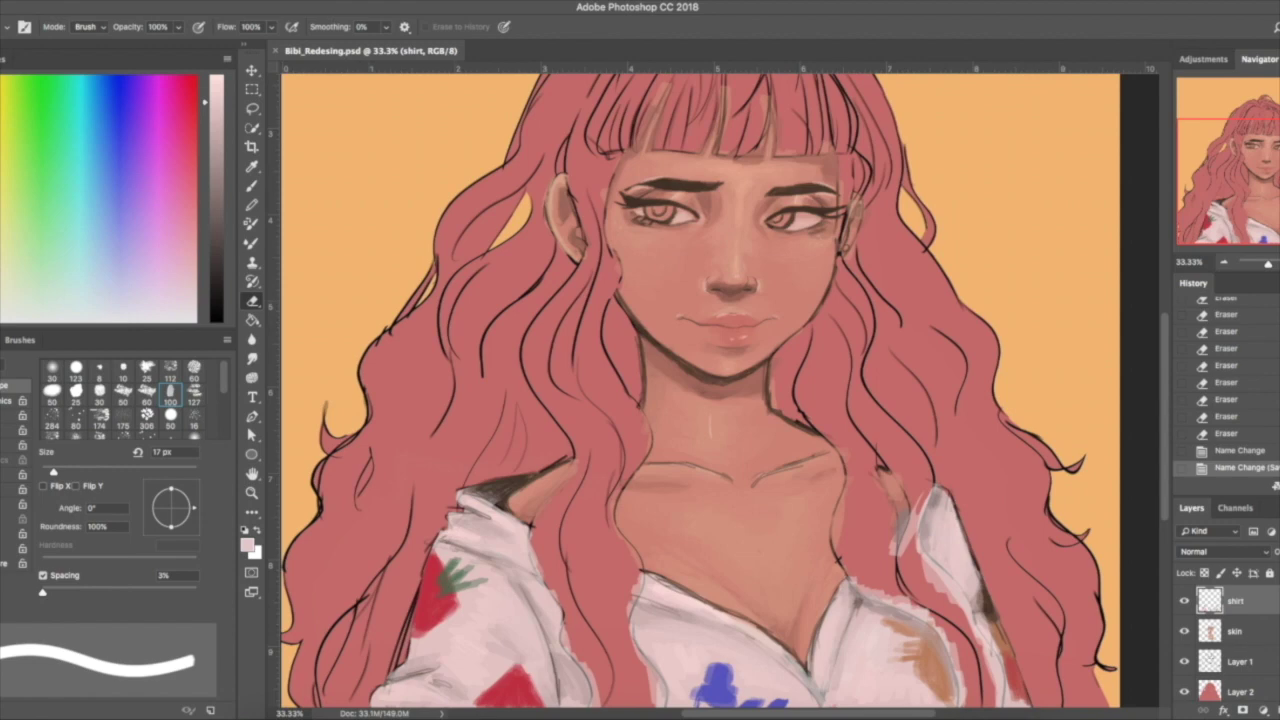
key(ctrl+shift+alt+n)
key(ctrl+minus)
key(bracketright)
key(bracketright)
key(bracketright)
- Pick dark brown and paint over the upper hair, bangs and crown
alt+click(1000, 520)
key(b)
drag(640, 200, 620, 290)
key(ctrl+z)
drag(640, 200, 625, 295)
key(ctrl+z)
mouse_move(705, 205)
mouse_down()
mouse_move(675, 265)
mouse_move(745, 285)
mouse_up()
drag(750, 200, 795, 290)
drag(800, 205, 830, 355)
mouse_move(775, 185)
mouse_down()
mouse_move(660, 215)
mouse_move(635, 370)
mouse_move(662, 456)
mouse_move(615, 482)
mouse_up()
- Cover the whole left-side hair mass with dark brown
drag(595, 370, 605, 485)
drag(598, 300, 600, 392)
mouse_move(640, 195)
mouse_down()
mouse_move(600, 240)
mouse_move(704, 170)
mouse_up()
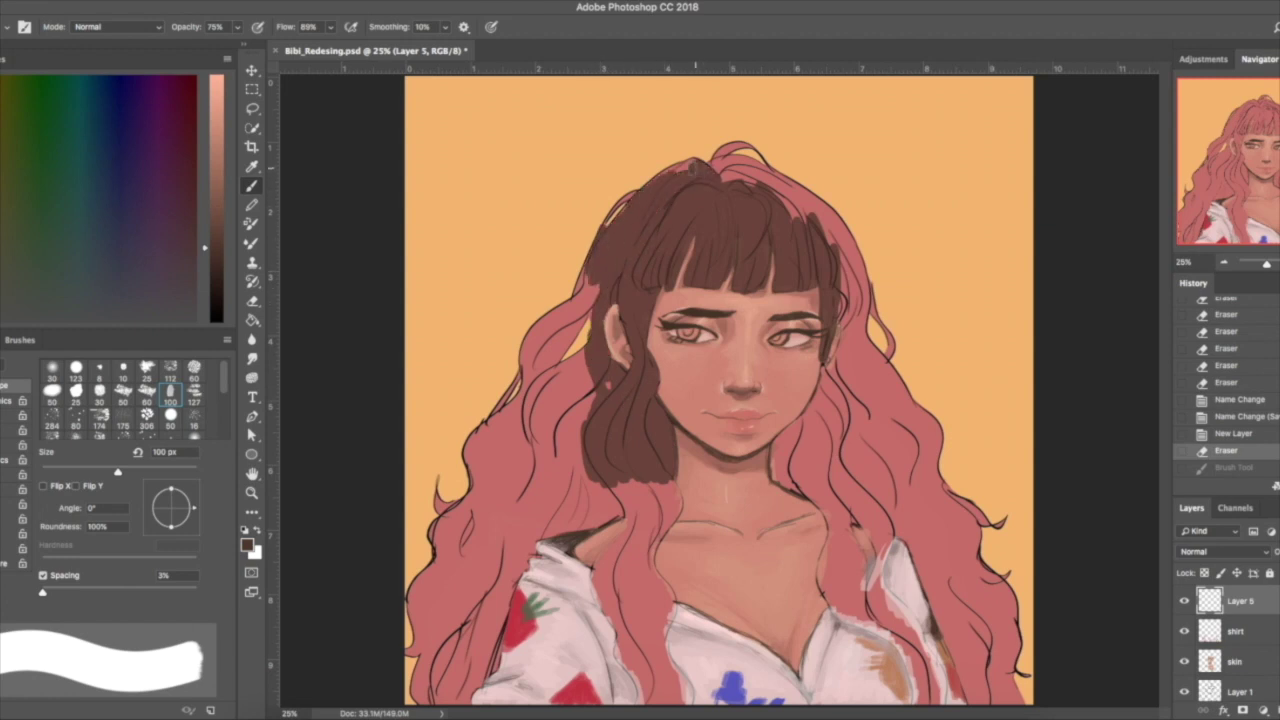
drag(598, 362, 525, 500)
drag(525, 415, 470, 495)
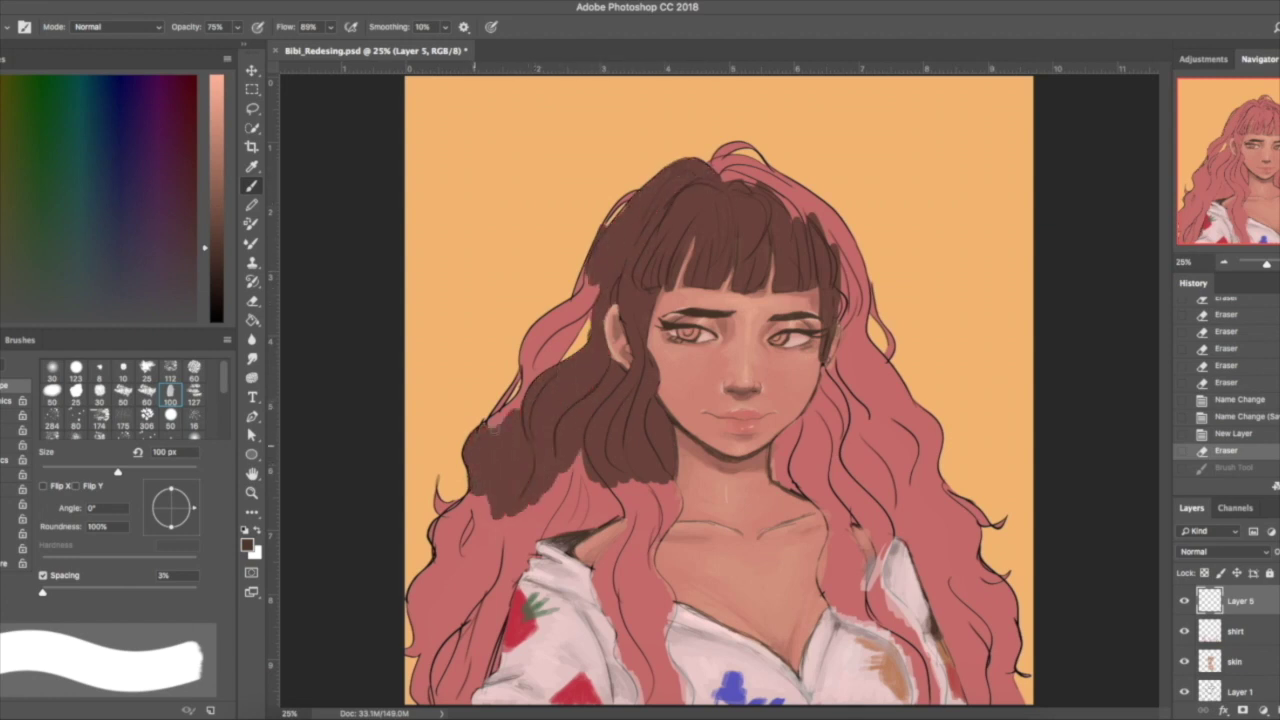
drag(555, 310, 490, 430)
drag(578, 272, 540, 365)
mouse_move(565, 455)
mouse_down()
mouse_move(605, 528)
mouse_move(470, 572)
mouse_up()
mouse_move(475, 495)
mouse_down()
mouse_move(435, 560)
mouse_move(512, 595)
mouse_move(494, 665)
mouse_move(420, 700)
mouse_move(440, 560)
mouse_move(480, 670)
mouse_up()
drag(605, 490, 625, 545)
- Paint brown over the centre-bottom strand, the crown, and the hair right of the face to the lower right
mouse_move(668, 485)
mouse_down()
mouse_move(615, 575)
mouse_move(602, 635)
mouse_up()
drag(655, 540, 635, 638)
mouse_move(665, 580)
mouse_down()
mouse_move(680, 705)
mouse_move(632, 590)
mouse_move(650, 582)
mouse_up()
drag(715, 180, 782, 142)
mouse_move(772, 186)
mouse_down()
mouse_move(812, 220)
mouse_move(848, 320)
mouse_move(815, 420)
mouse_move(860, 520)
mouse_move(870, 375)
mouse_up()
mouse_move(860, 510)
mouse_down()
mouse_move(940, 400)
mouse_move(875, 368)
mouse_up()
drag(866, 262, 888, 362)
mouse_move(832, 505)
mouse_down()
mouse_move(850, 555)
mouse_move(838, 598)
mouse_move(915, 702)
mouse_move(870, 610)
mouse_up()
drag(960, 700, 1010, 663)
mouse_move(1010, 555)
mouse_down()
mouse_move(950, 670)
mouse_move(900, 520)
mouse_move(975, 520)
mouse_move(930, 498)
mouse_up()
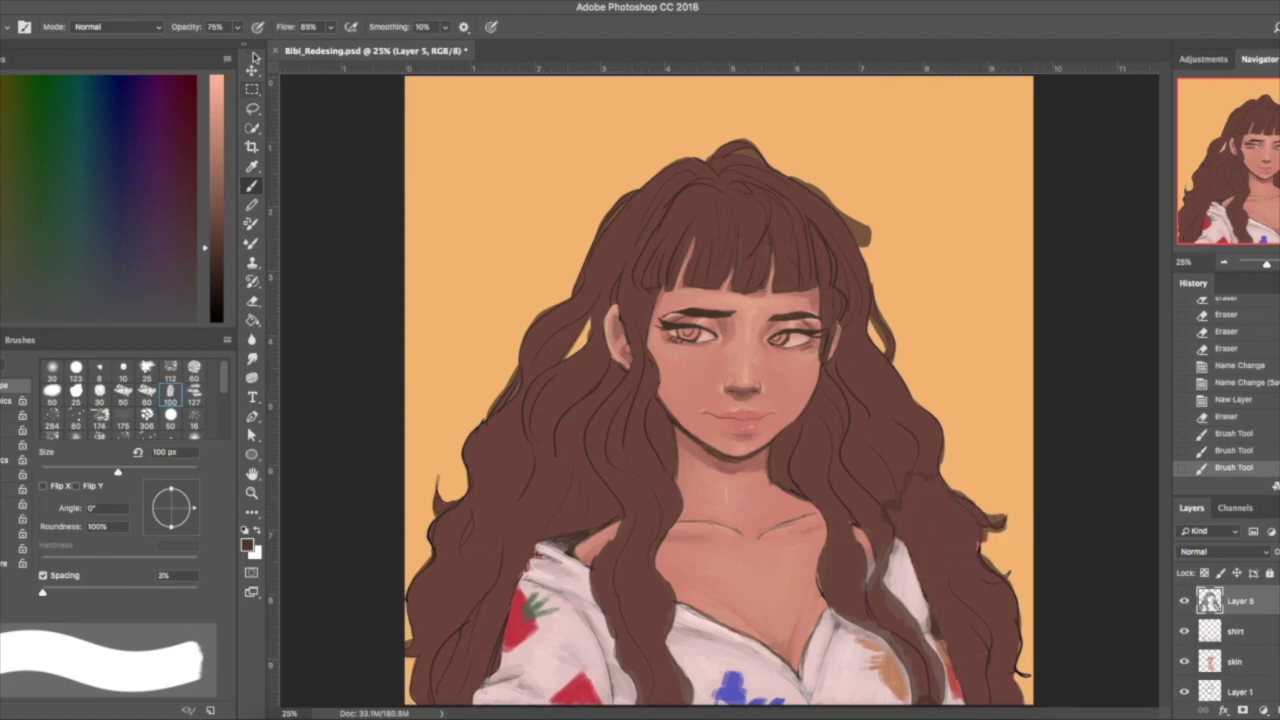
- Save the document, then darken both eyes' irises with a smaller brush
key(ctrl+s)
key(ctrl+plus)
key(ctrl+plus)
key(ctrl+plus)
drag(612, 236, 645, 240)
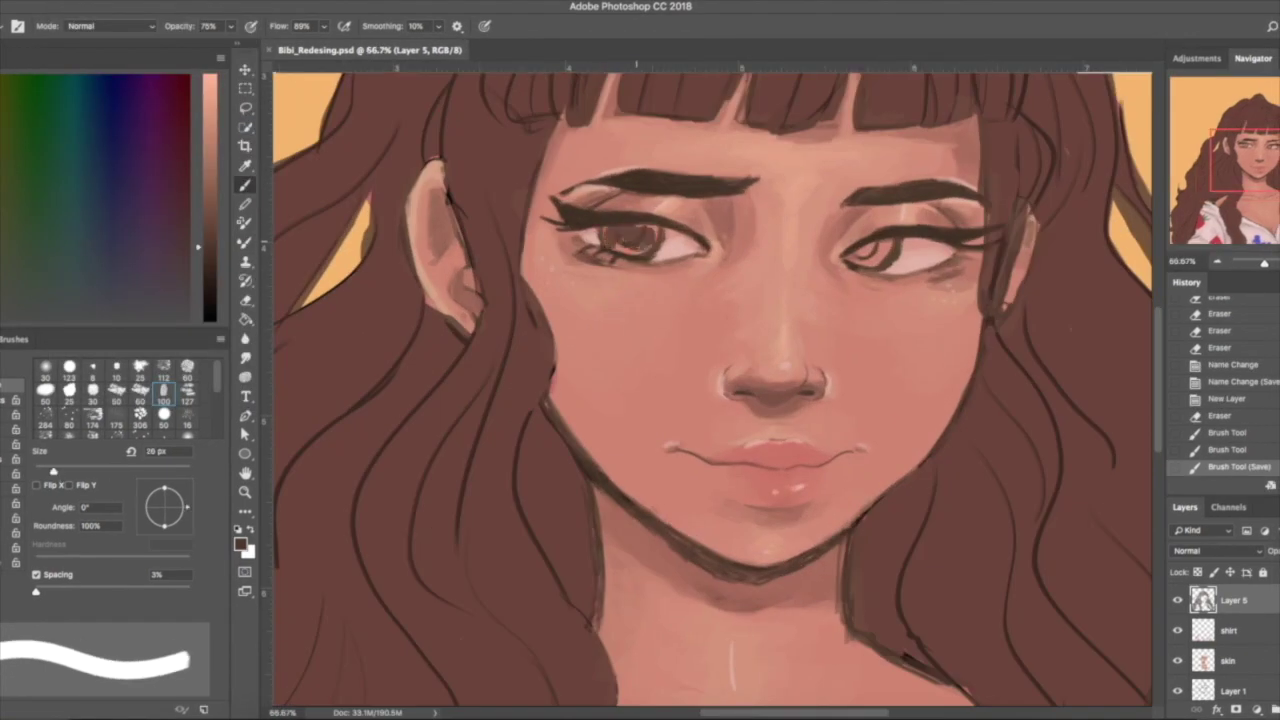
mouse_move(850, 250)
mouse_down()
mouse_move(890, 248)
mouse_move(878, 246)
mouse_up()
key(bracketleft)
key(bracketleft)
drag(612, 232, 638, 244)
- Sample iris and skin-pink colours, then switch to an enlarged eraser
alt+click(625, 240)
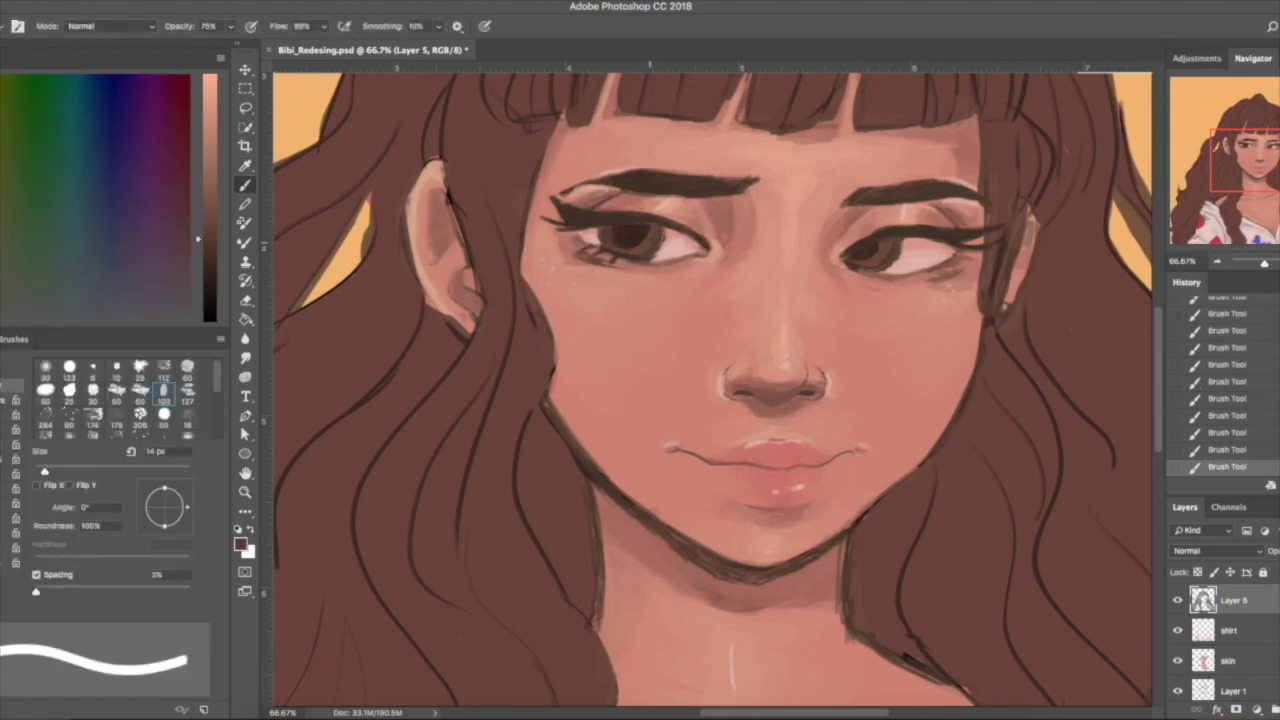
alt+click(607, 233)
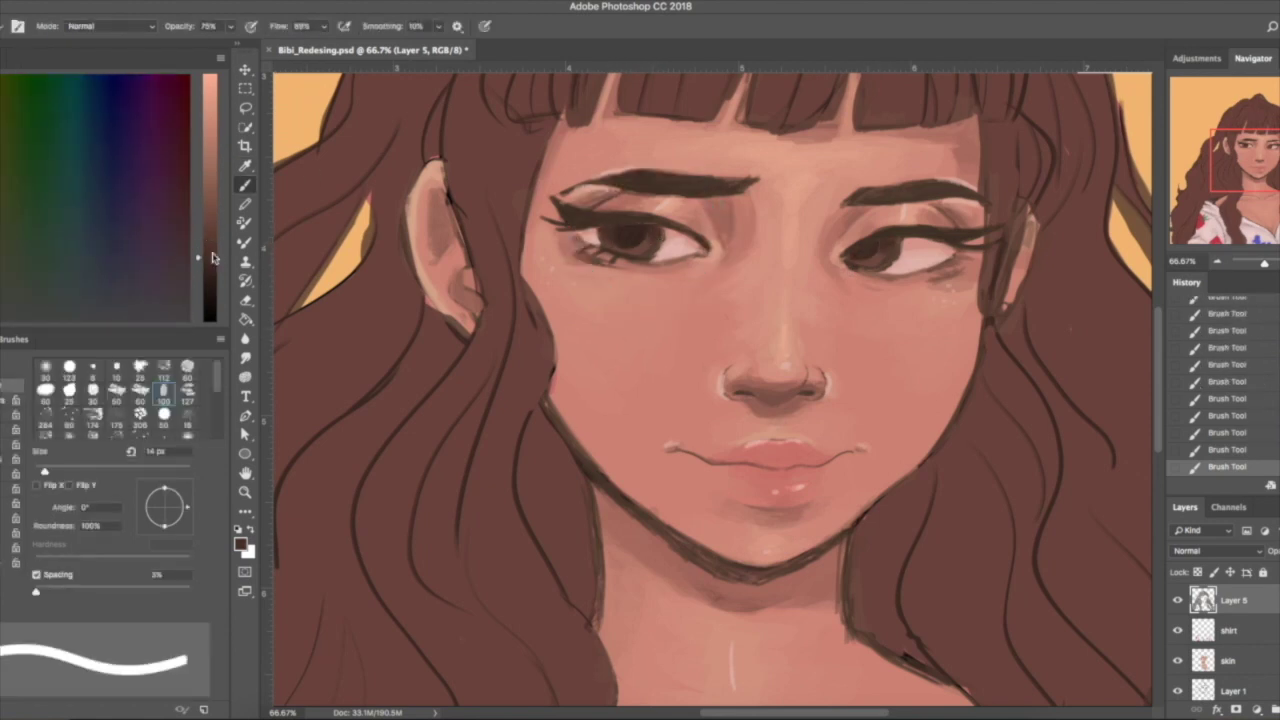
alt+click(640, 290)
key(ctrl+minus)
key(ctrl+minus)
key(ctrl+minus)
key(ctrl+plus)
key(ctrl+plus)
key(ctrl+plus)
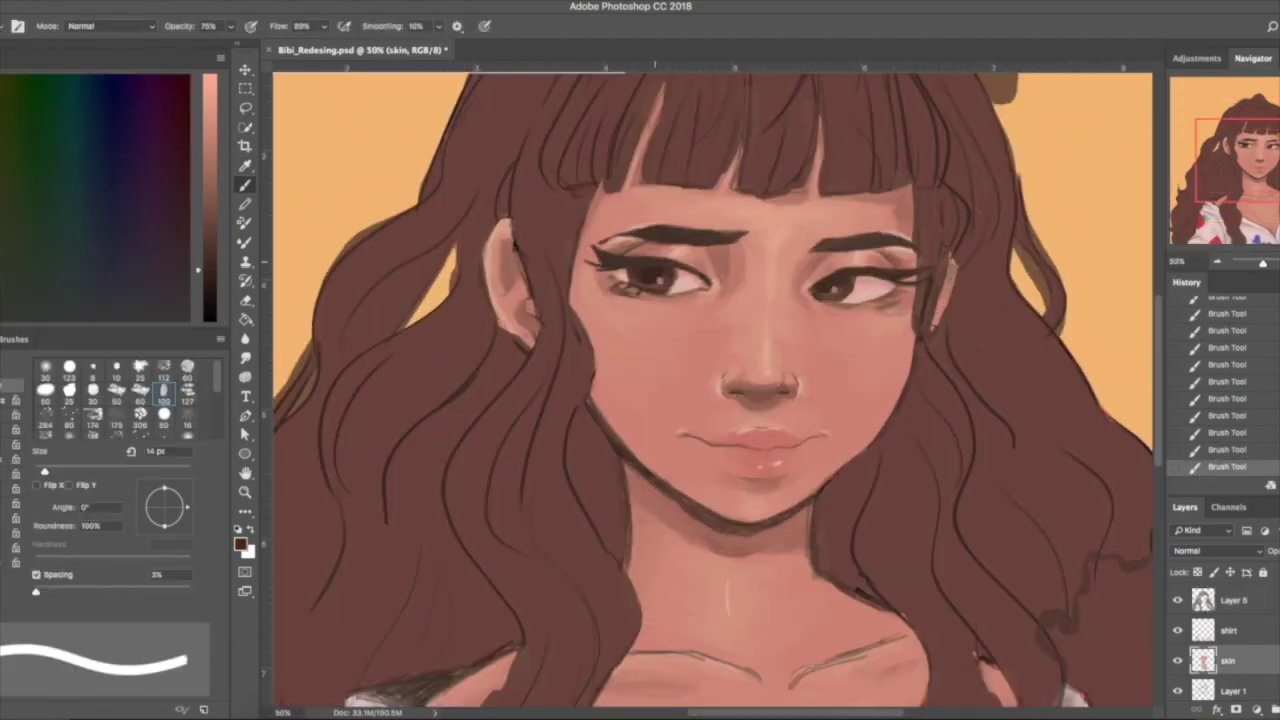
scroll(712, 390, up, 2)
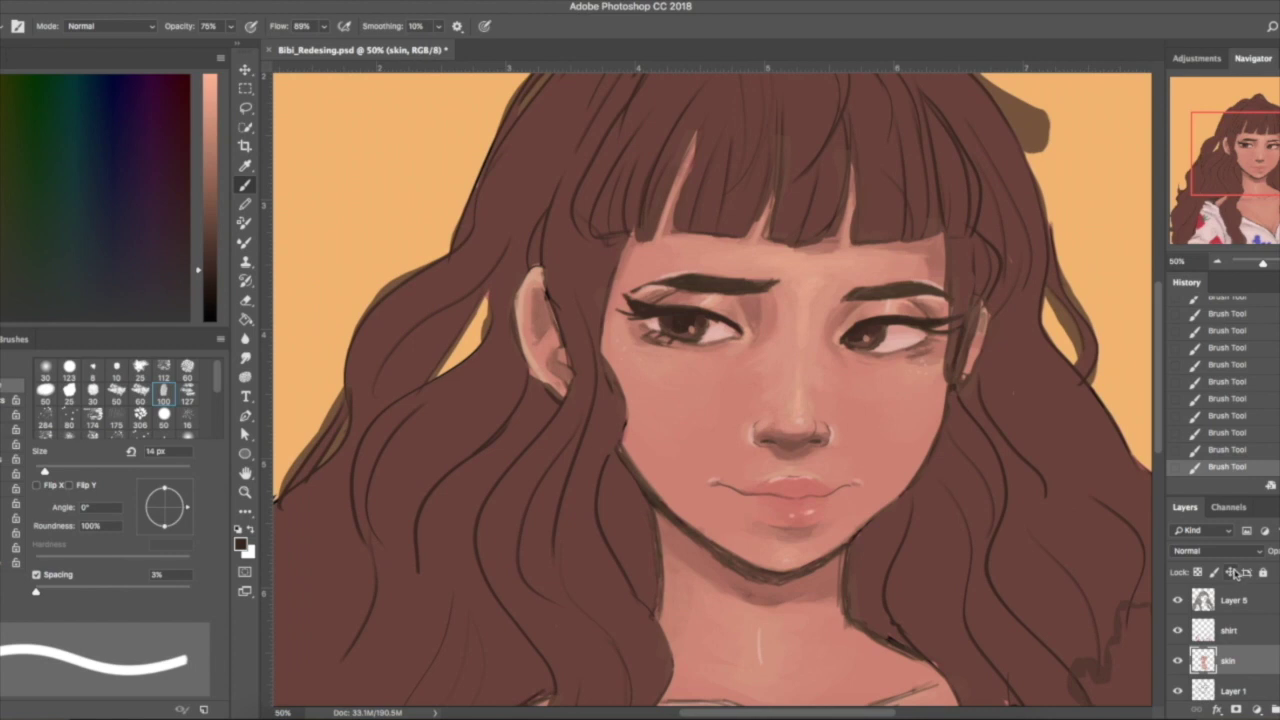
key(ctrl+minus)
key(e)
key(bracketright)
key(bracketright)
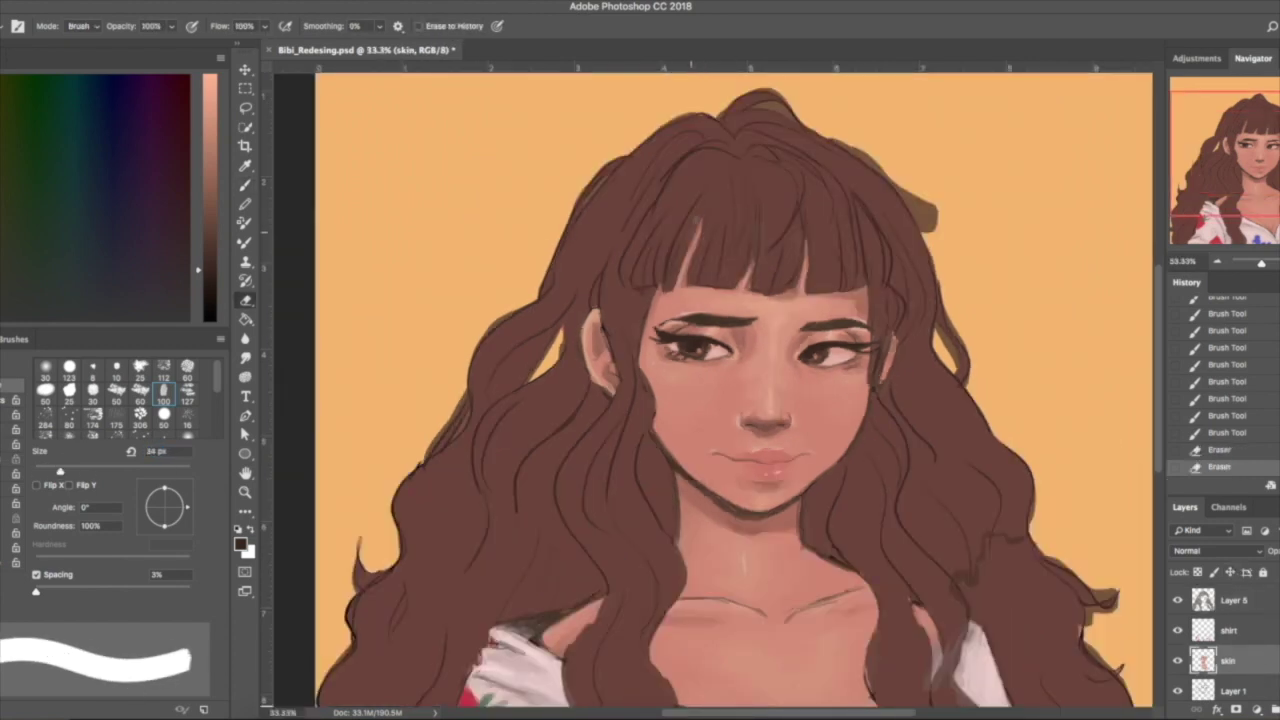
- On Layer 5, erase the stray upper-right wisp and trim hair strand tips, checking the shirt and skin layers
key(alt+bracketright)
key(alt+bracketright)
drag(806, 292, 806, 228)
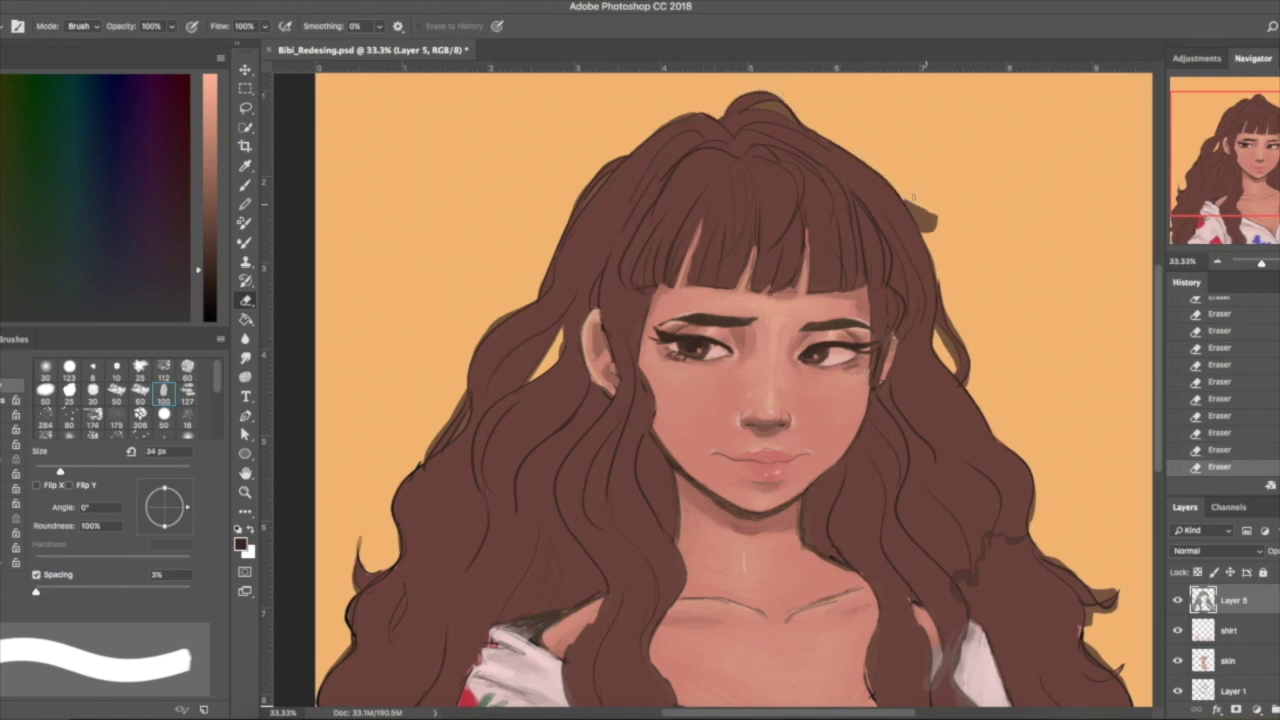
click(928, 220)
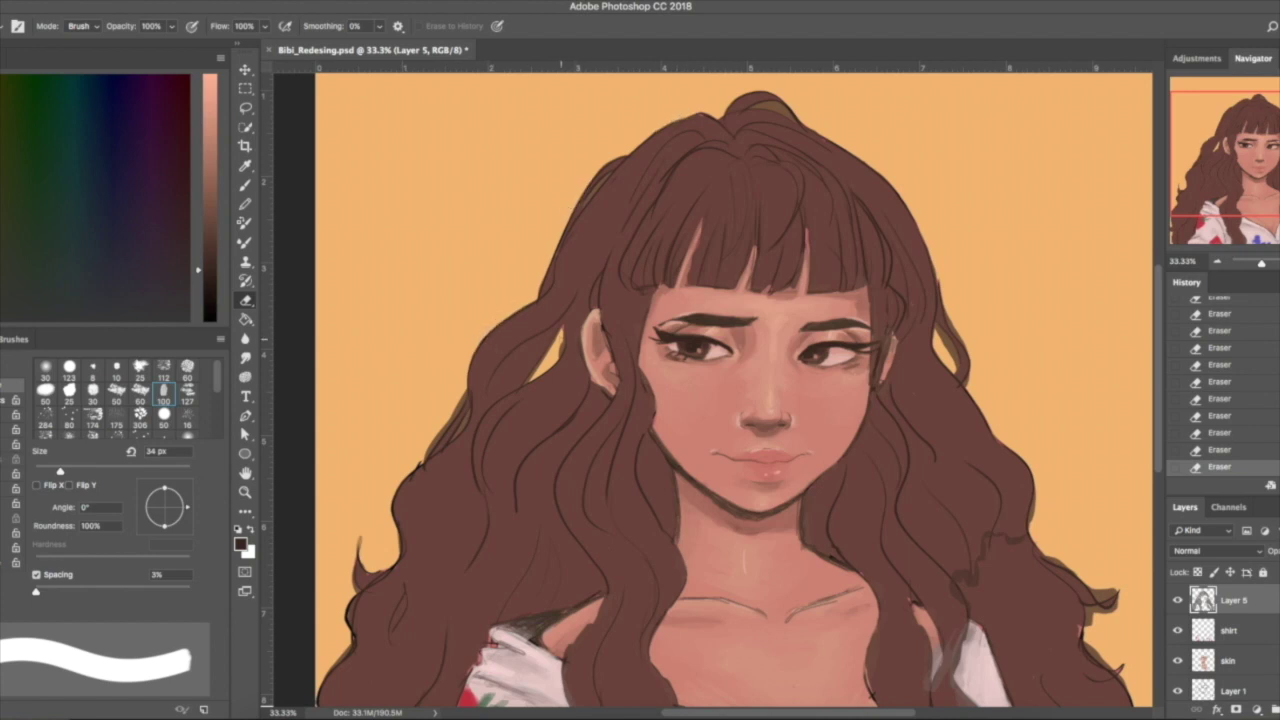
scroll(463, 396, down, 5)
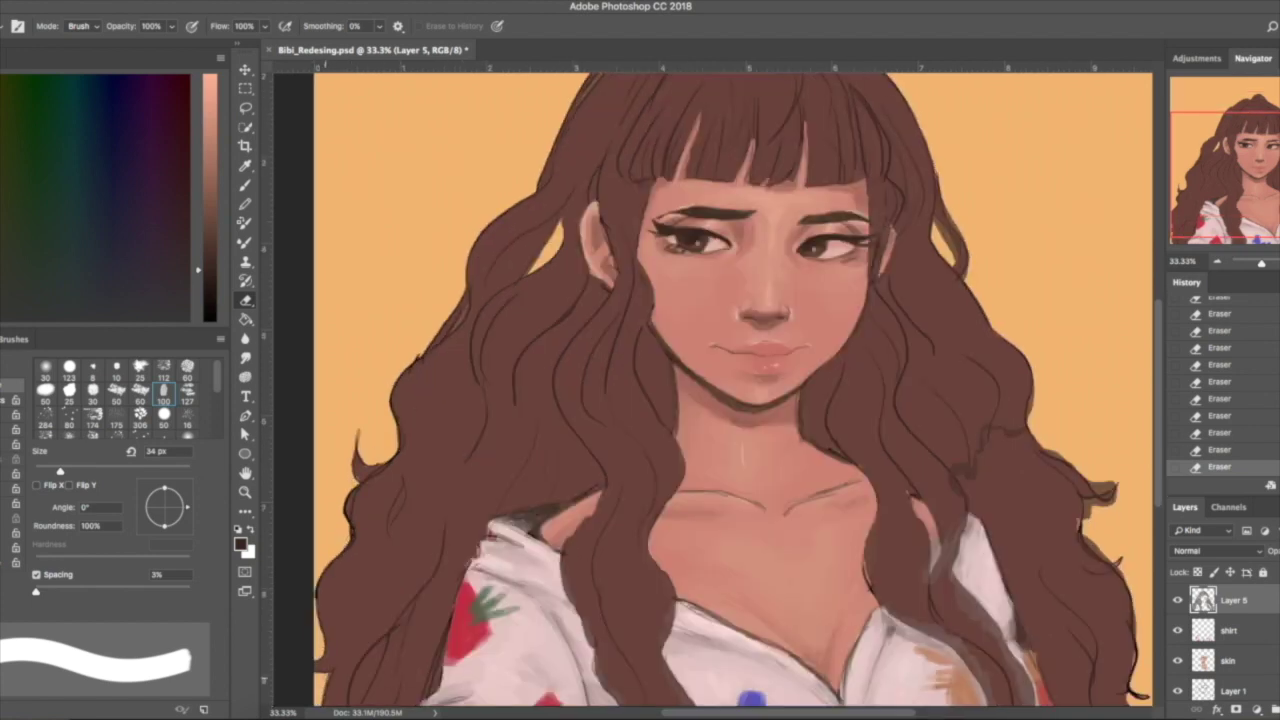
click(1105, 488)
scroll(1118, 494, down, 2)
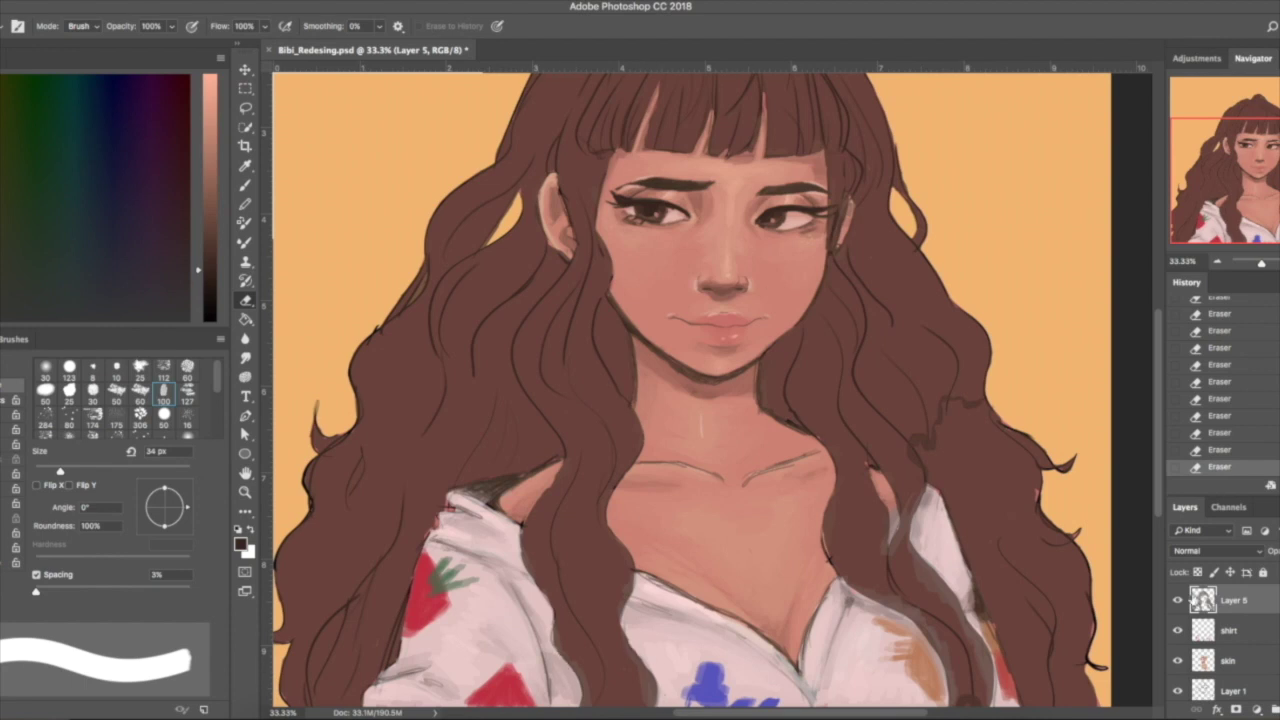
click(1235, 630)
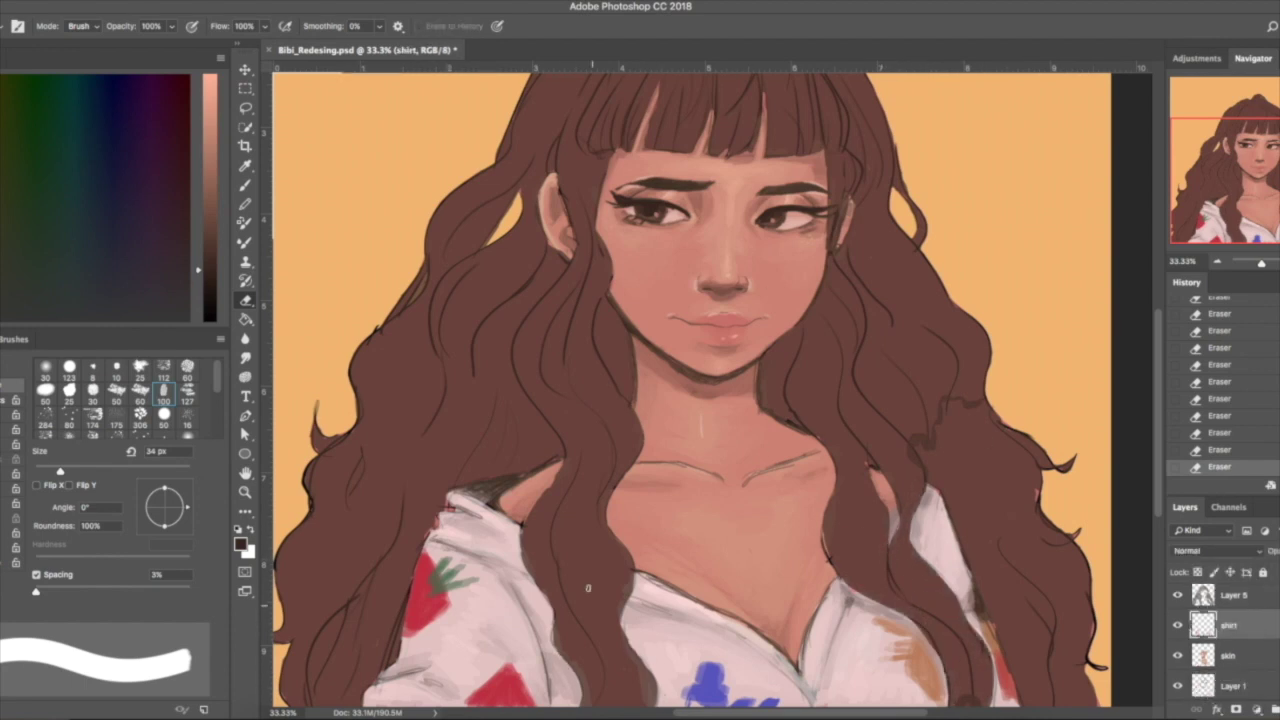
ctrl+click(830, 517)
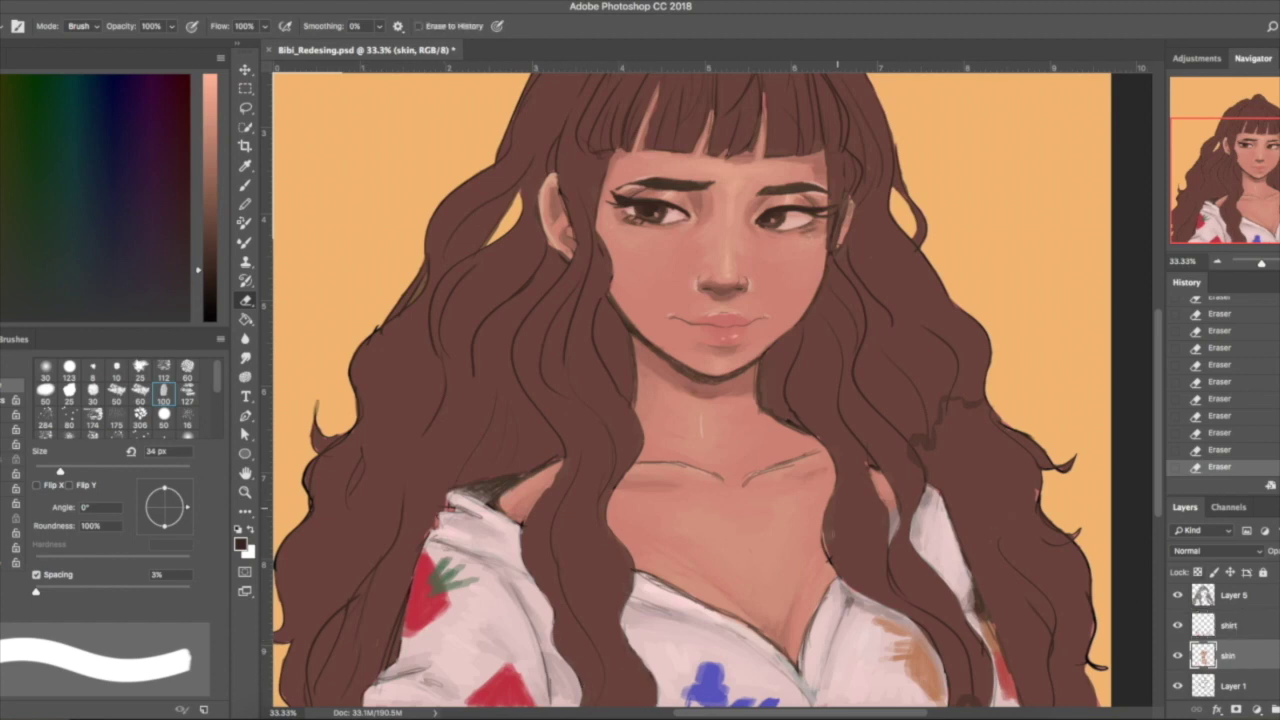
ctrl+click(481, 481)
- Paint darker strands into the left hair with a Flat Fan bristle brush
key(b)
scroll(120, 400, down, 2)
scroll(188, 413, down, 1)
click(116, 410)
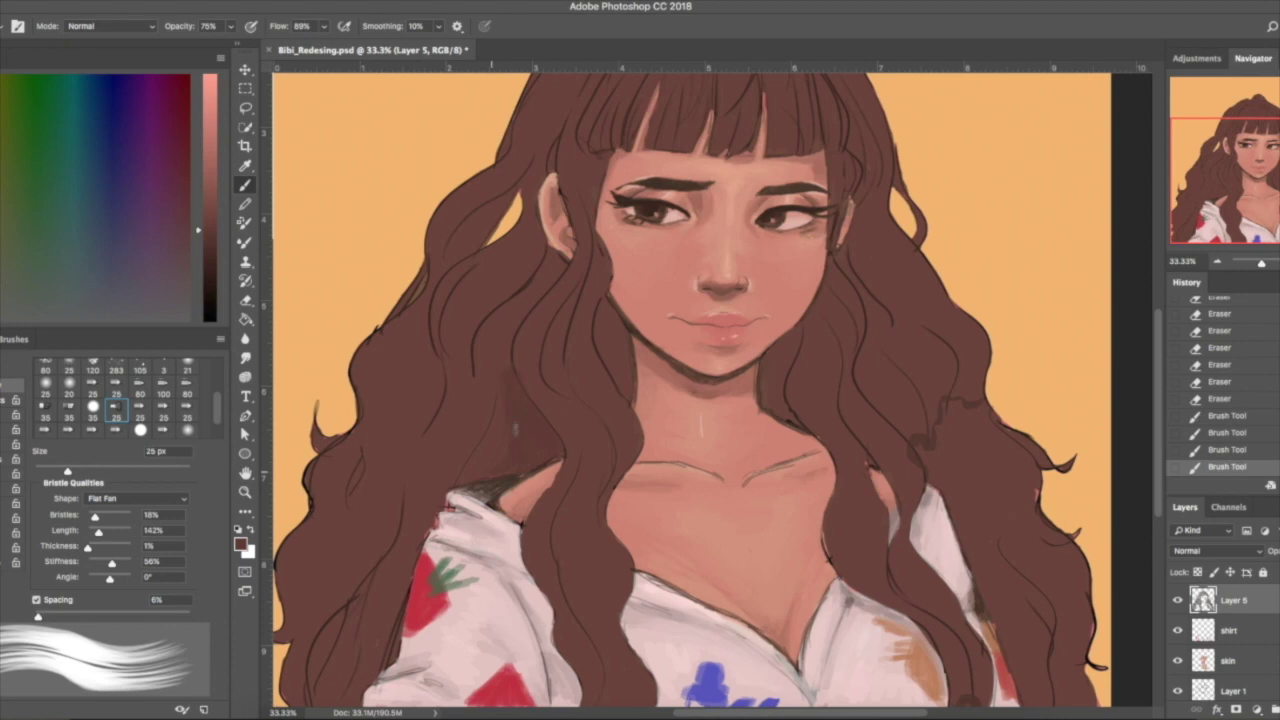
drag(600, 400, 642, 400)
drag(482, 510, 440, 640)
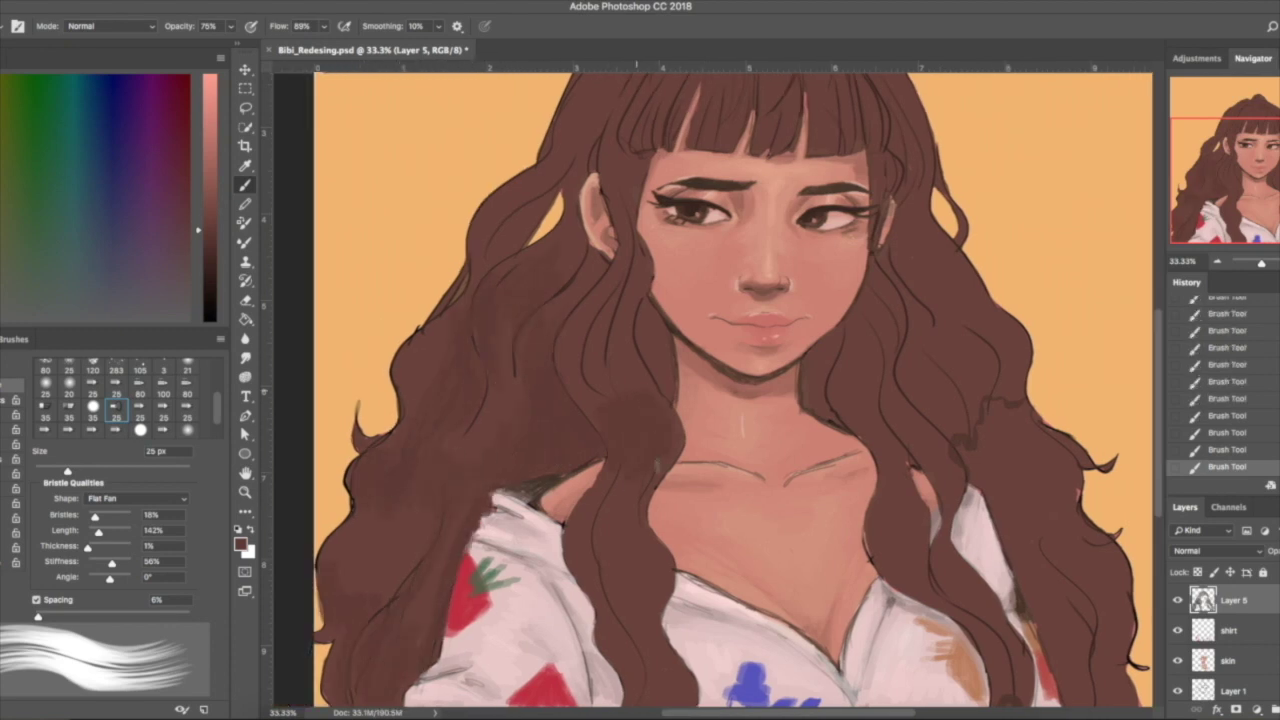
scroll(650, 524, right, 2)
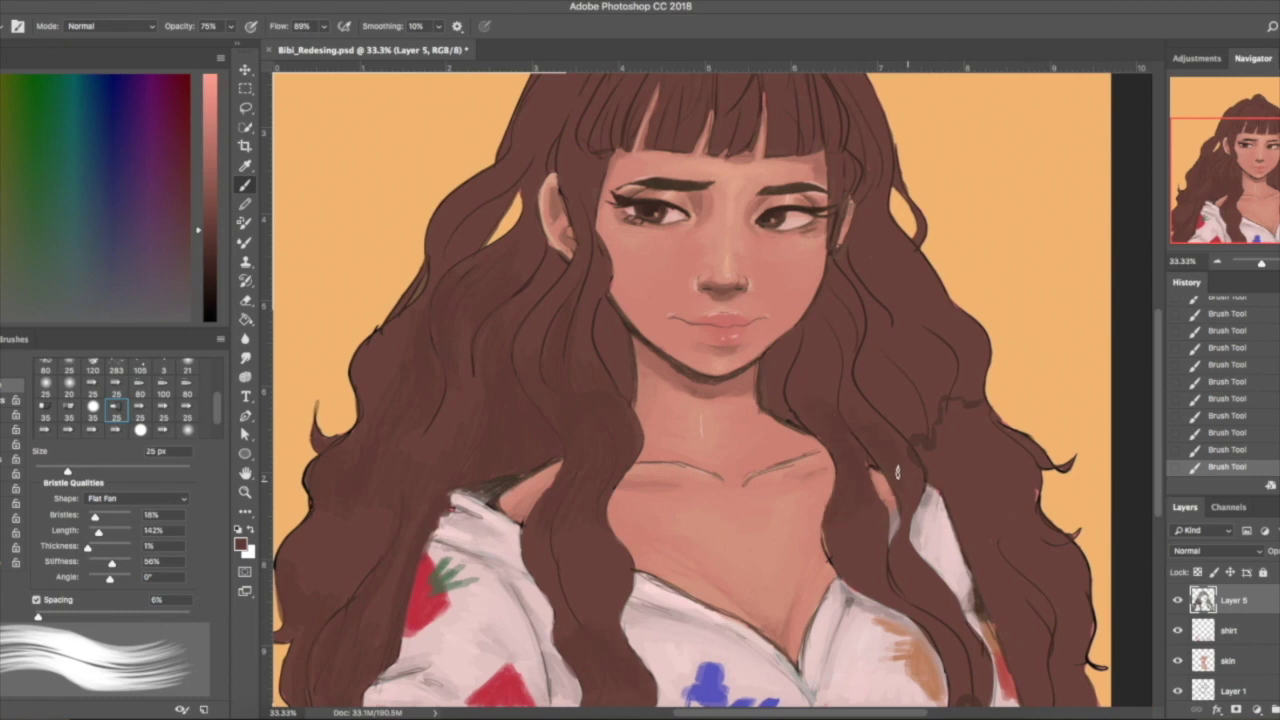
scroll(716, 192, up, 3)
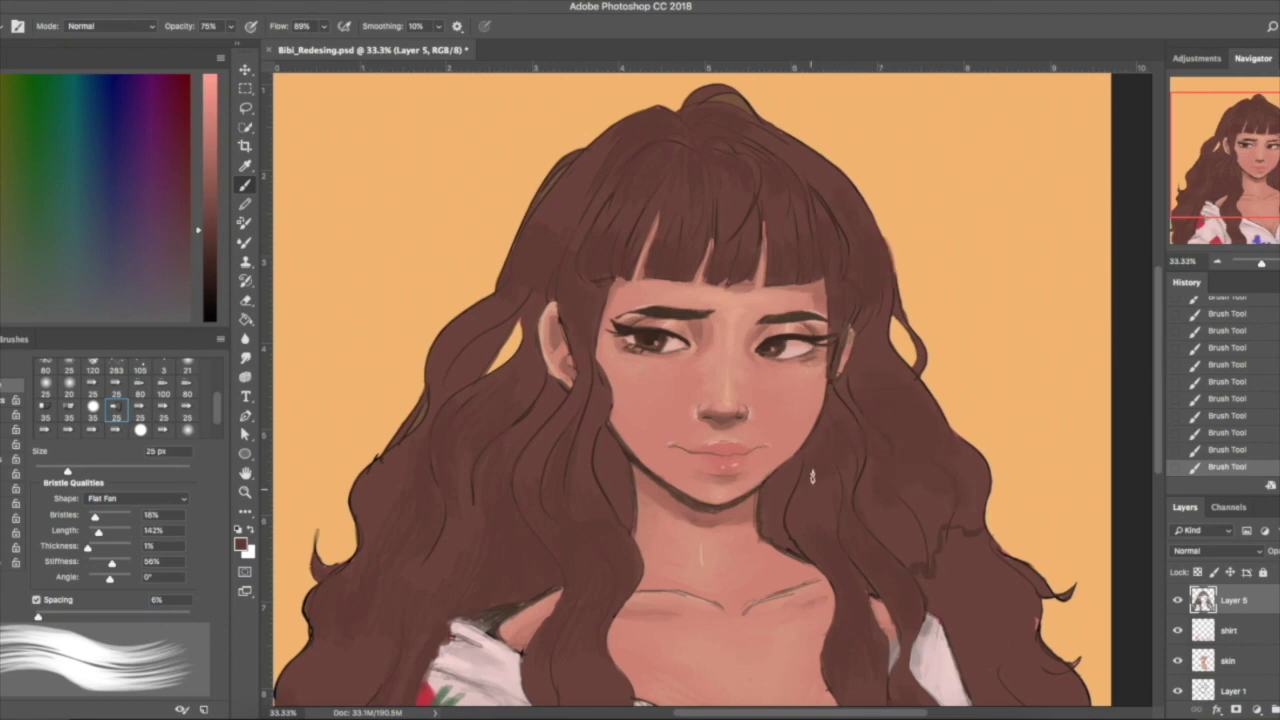
scroll(812, 477, down, 3)
- With a round bristle tip, darken strands right of the neck, on top of the head and on the left
click(68, 407)
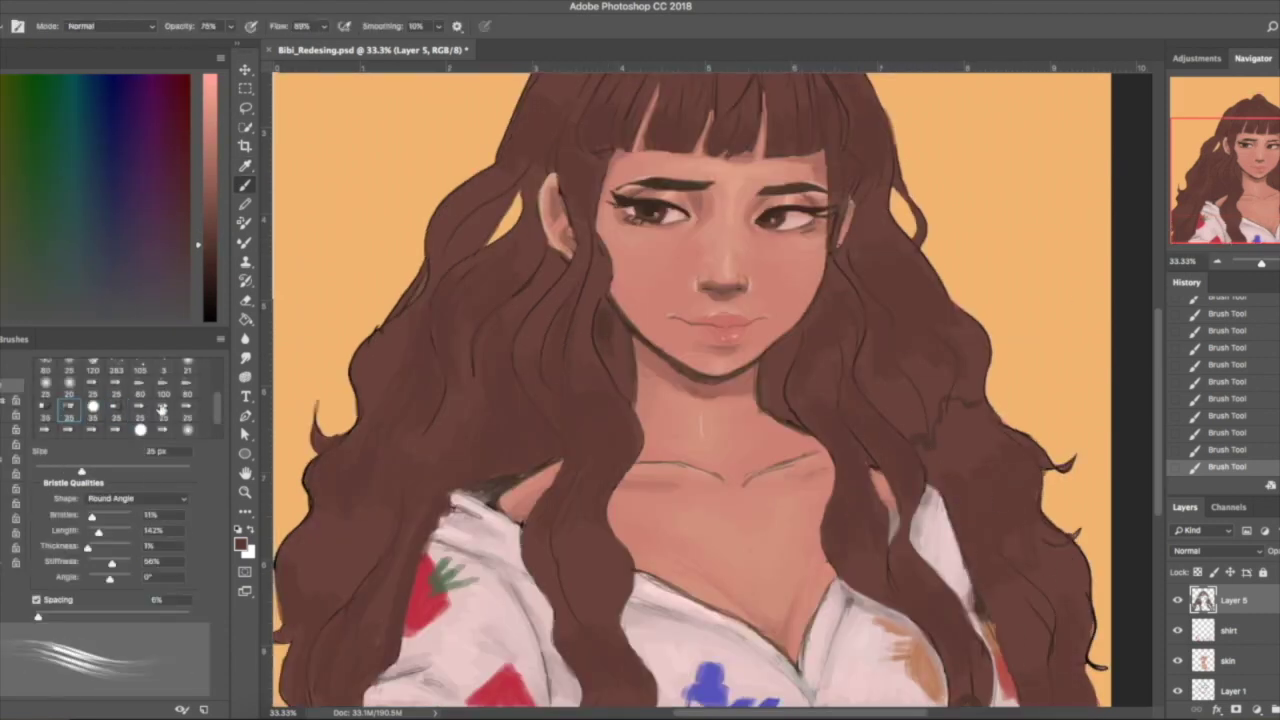
scroll(110, 400, up, 1)
click(92, 376)
drag(785, 332, 772, 397)
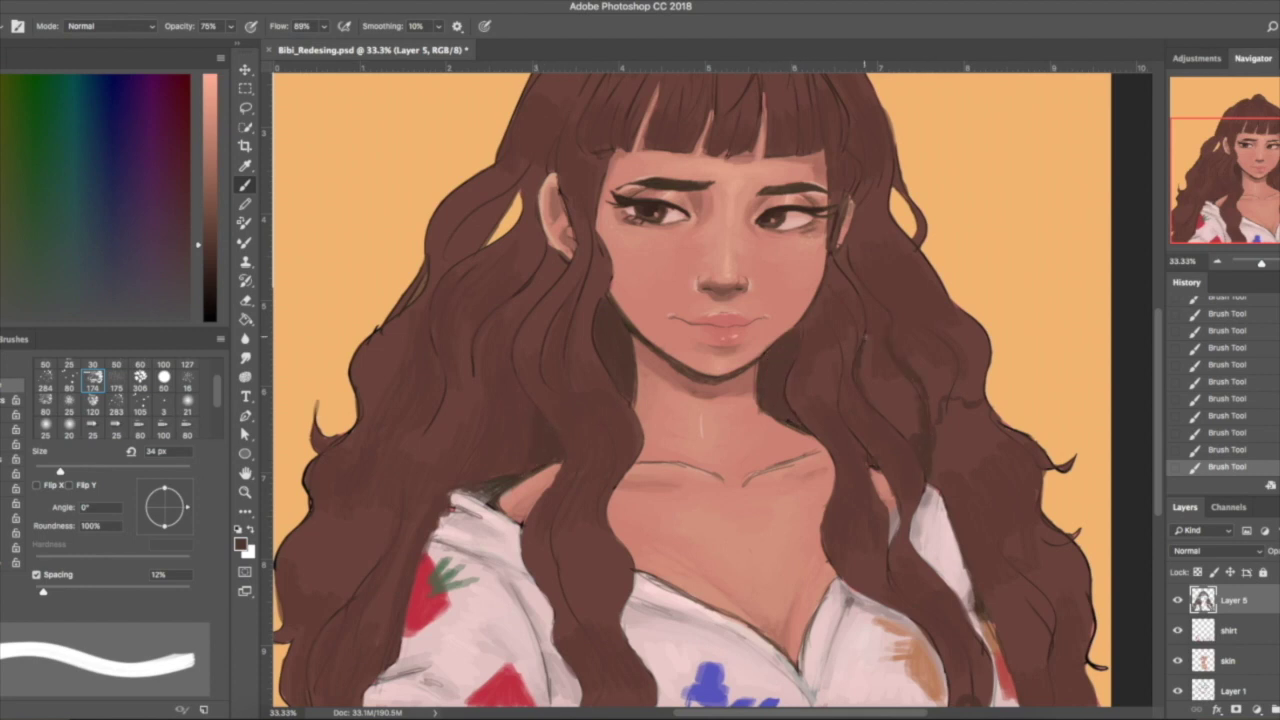
scroll(731, 271, up, 3)
drag(628, 174, 596, 236)
drag(800, 200, 775, 252)
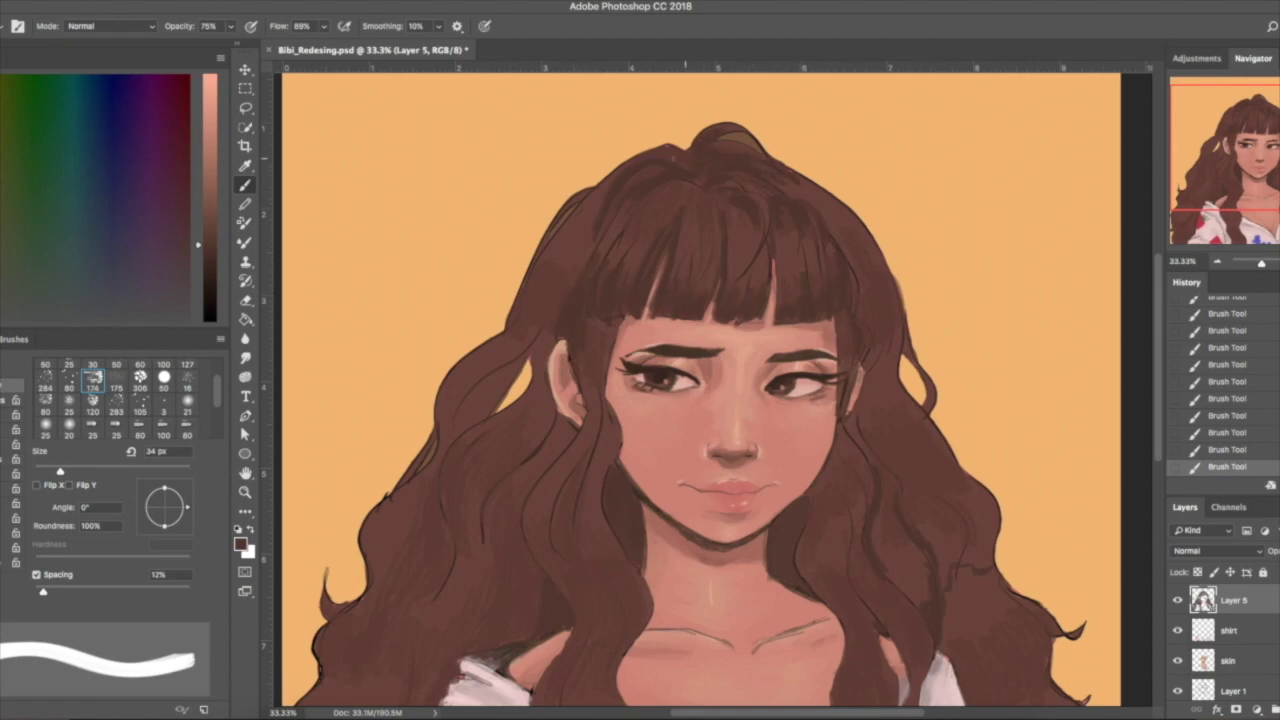
scroll(673, 159, down, 2)
drag(560, 250, 495, 325)
key(ctrl+minus)
key(ctrl+minus)
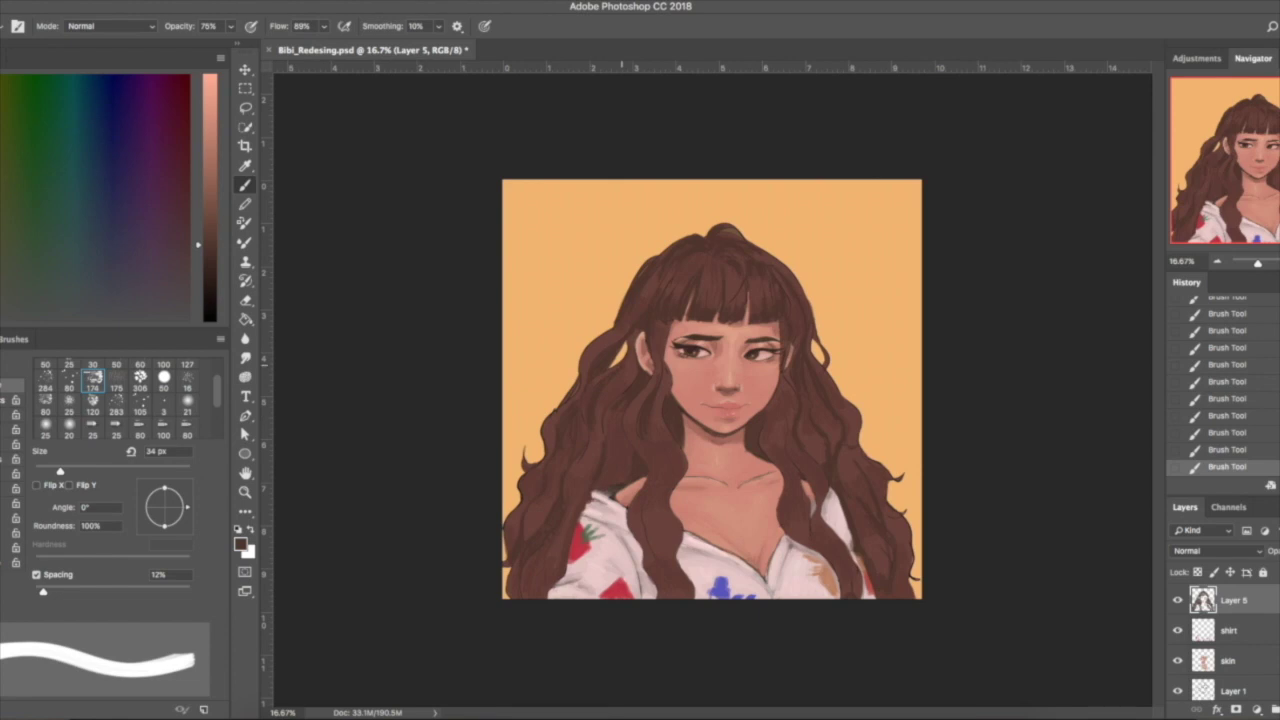
- Pick a lighter, brighter hair colour and paint highlight strokes across the bangs and upper hair
drag(198, 244, 198, 182)
drag(700, 286, 764, 290)
drag(656, 400, 632, 426)
drag(795, 400, 772, 432)
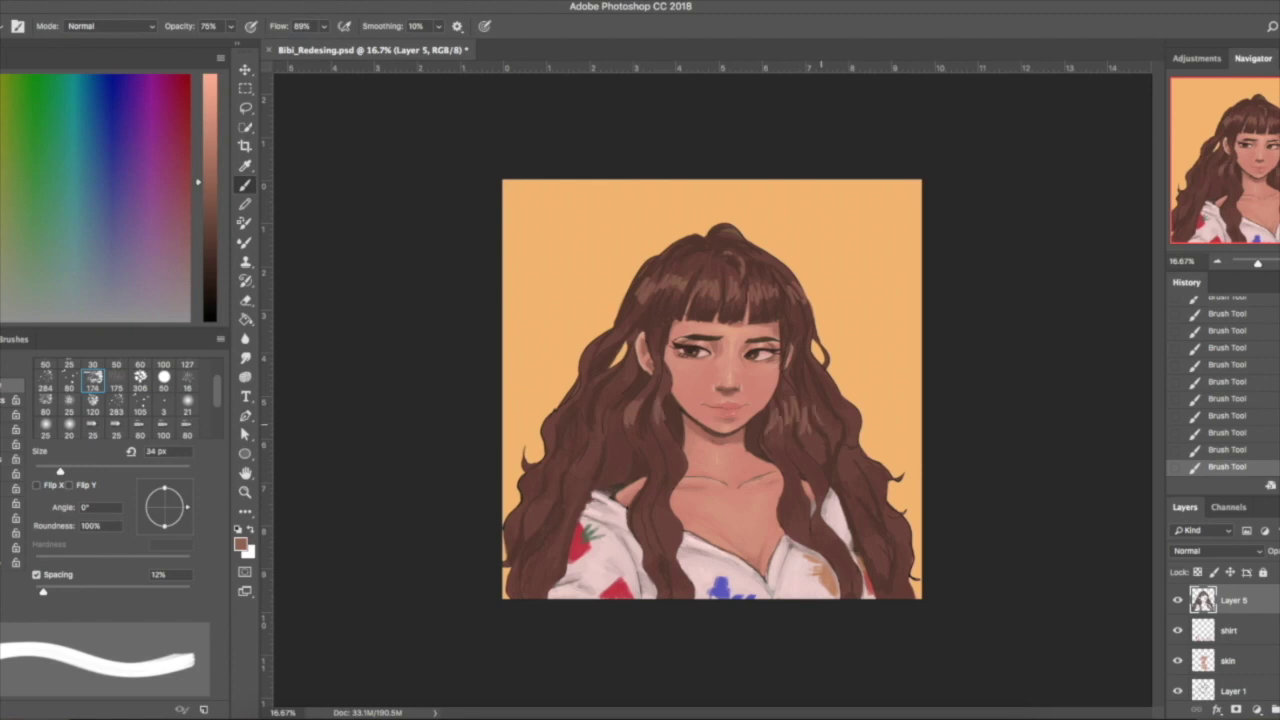
drag(840, 400, 820, 424)
drag(604, 394, 614, 428)
drag(580, 372, 604, 412)
- Paint lighter highlight strokes through the lower hair
mouse_move(584, 474)
mouse_down()
mouse_move(566, 520)
mouse_move(524, 492)
mouse_up()
drag(646, 496, 662, 530)
mouse_move(800, 500)
mouse_down()
mouse_move(782, 530)
mouse_move(814, 518)
mouse_up()
drag(880, 470, 854, 510)
- Choose a small textured brush preset and set its size to 43 px
click(92, 405)
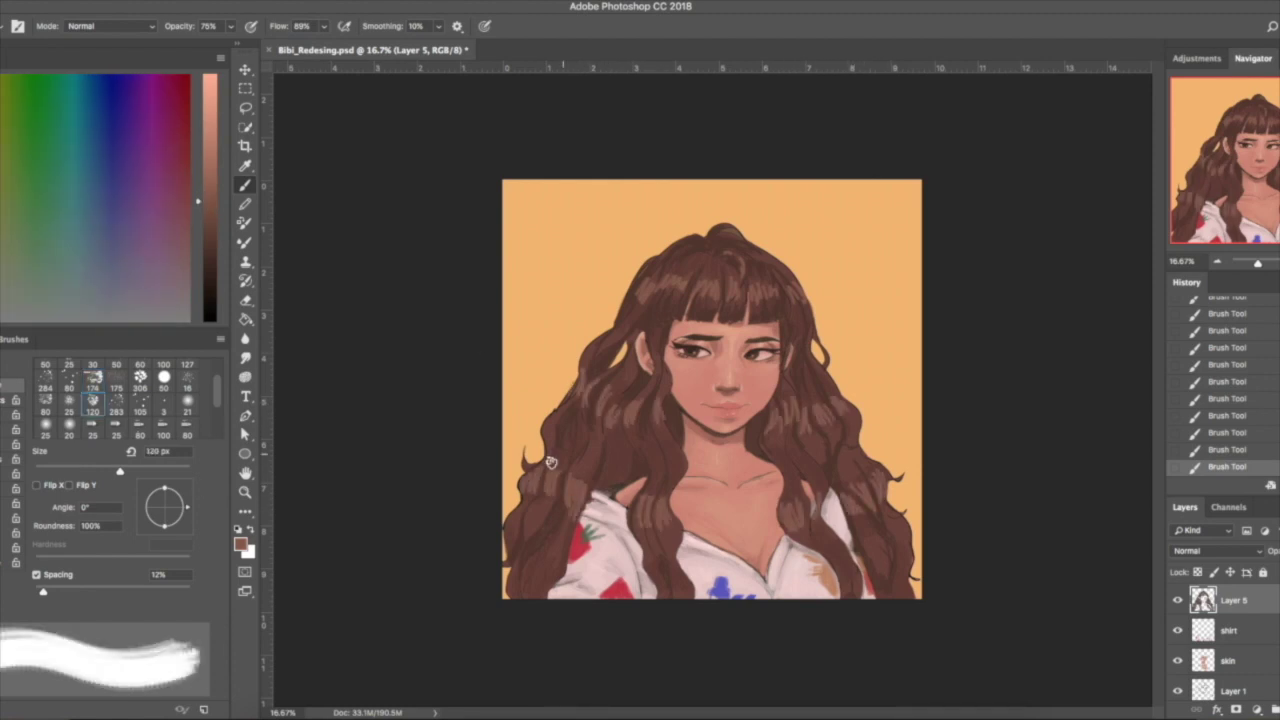
click(187, 377)
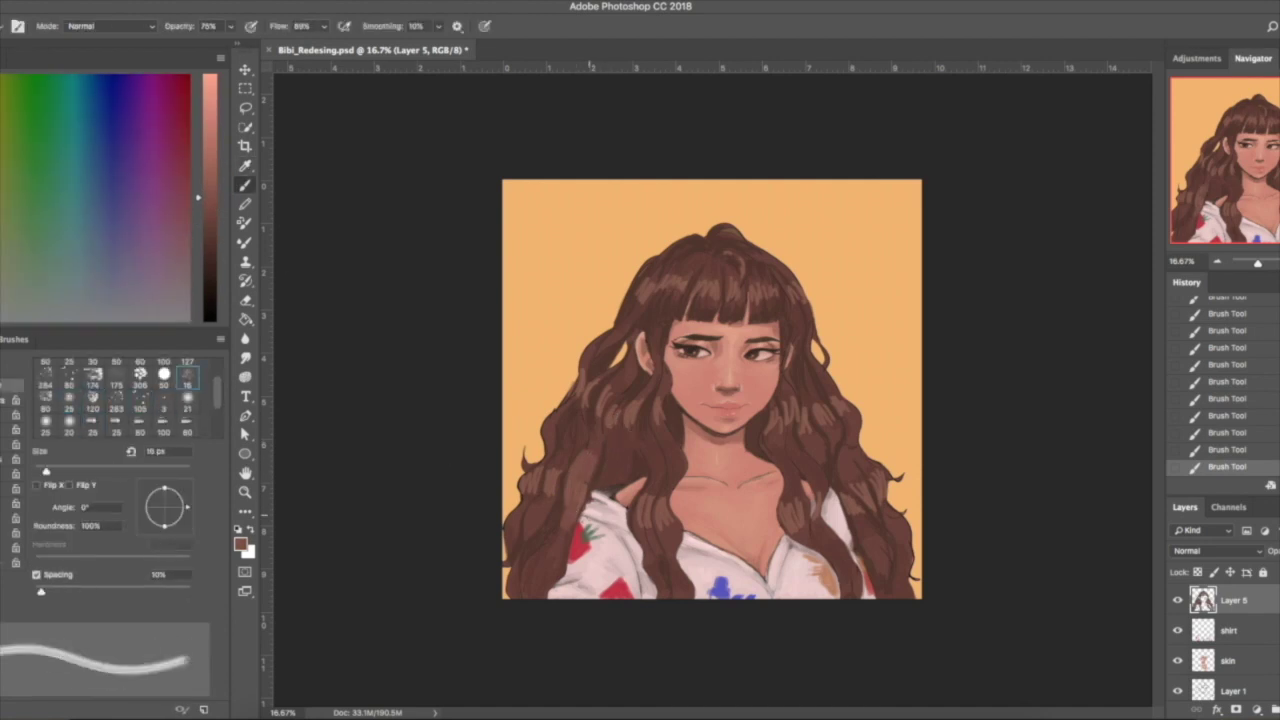
drag(46, 470, 67, 470)
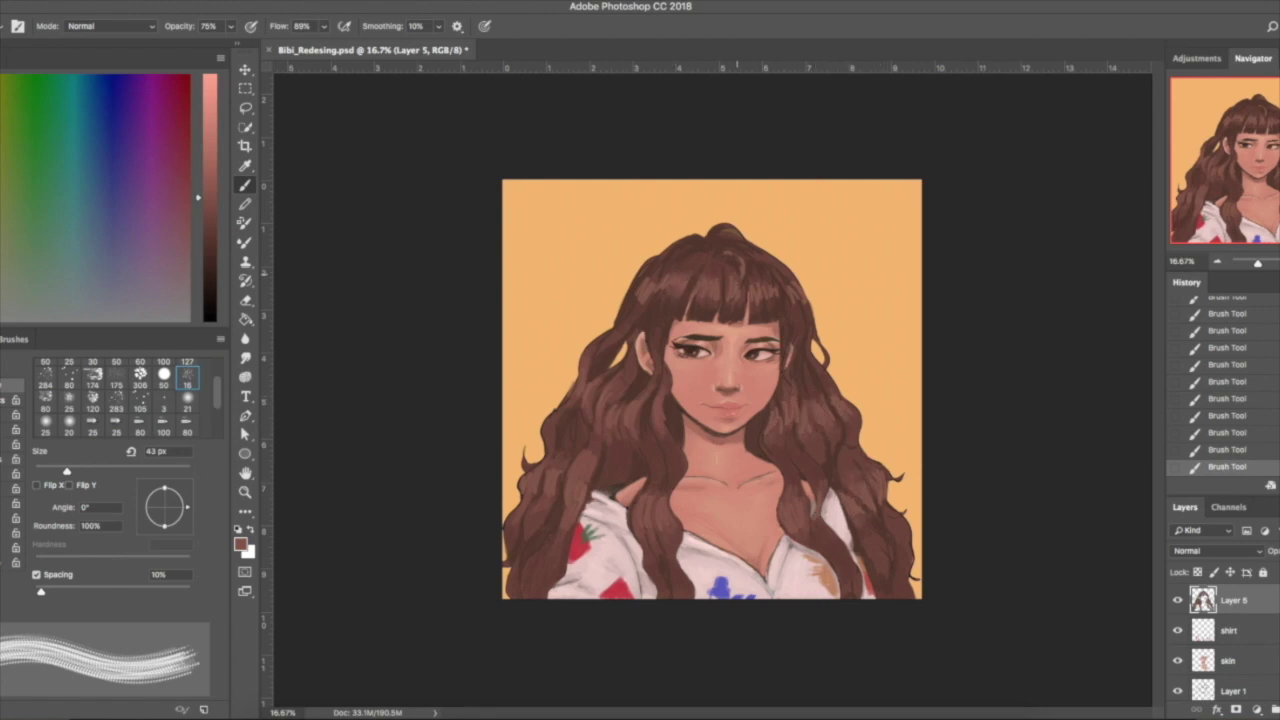
key(ctrl+plus)
- Duplicate the line art layer and move the Layer 1 copy to the top of the stack
key(ctrl+j)
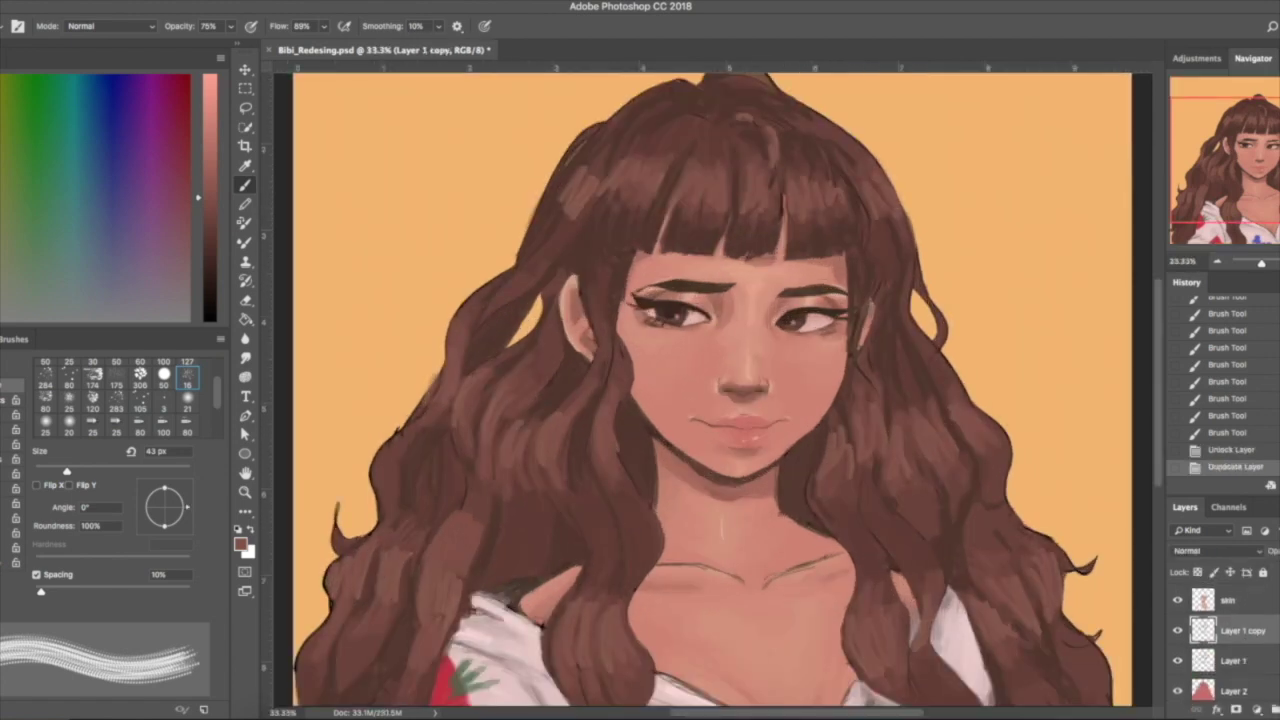
key(ctrl+shift+bracketright)
click(1230, 630)
key(ctrl+plus)
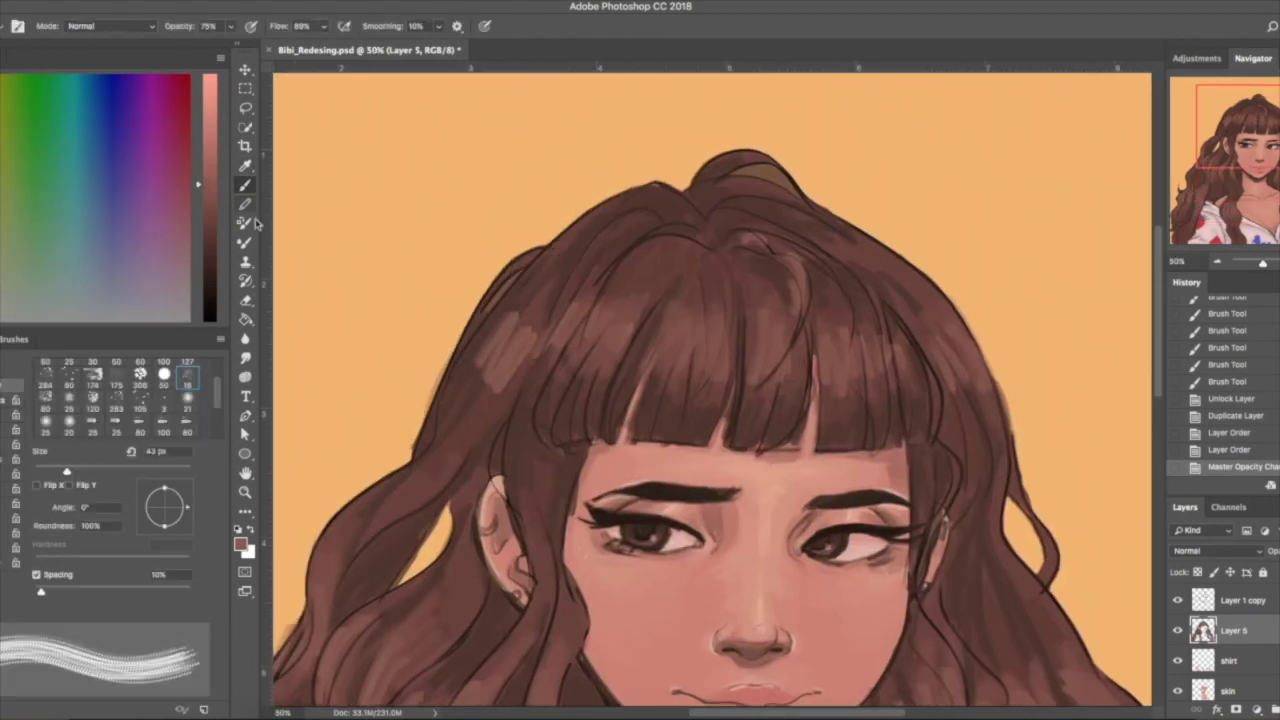
key(alt+bracketright)
- Undo the first bangs strokes, then sample a dark hair colour and paint shaded strands
drag(660, 304, 708, 398)
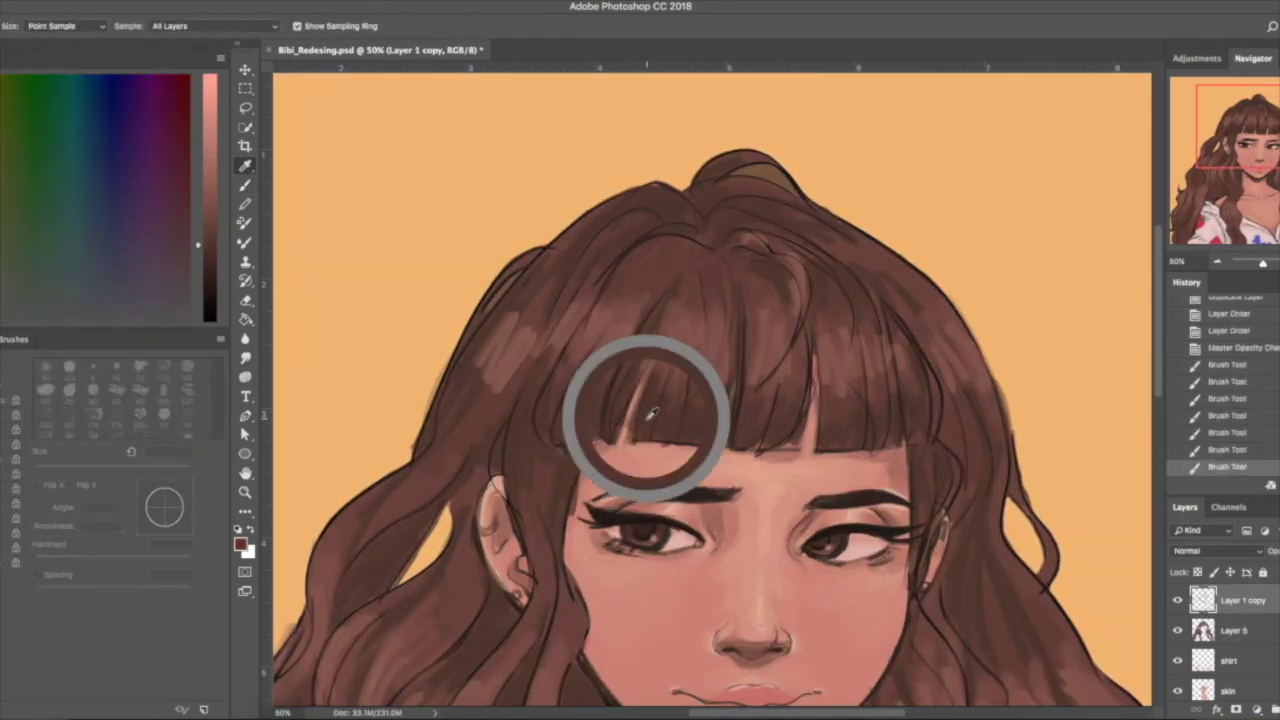
key(ctrl+alt+z)
key(ctrl+alt+z)
key(ctrl+alt+z)
key(ctrl+alt+z)
key(ctrl+alt+z)
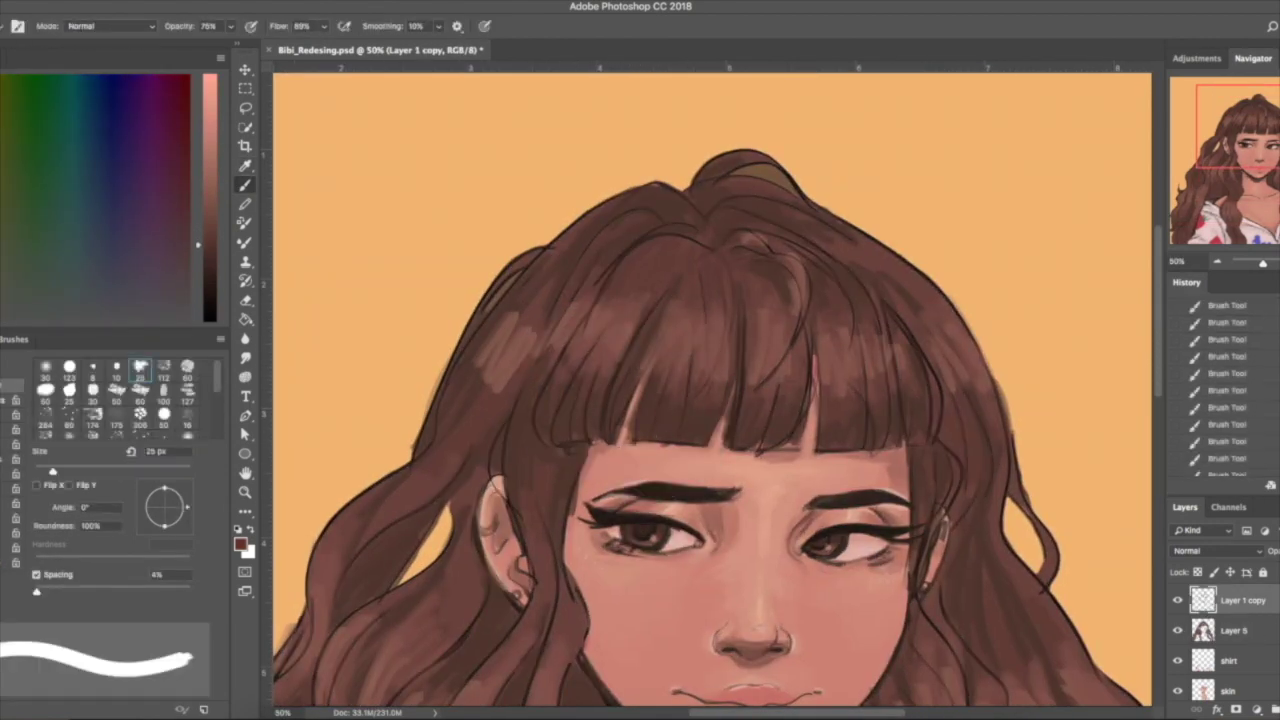
key(ctrl+alt+z)
key(ctrl+alt+z)
key(ctrl+alt+z)
alt+click(528, 400)
drag(562, 418, 562, 444)
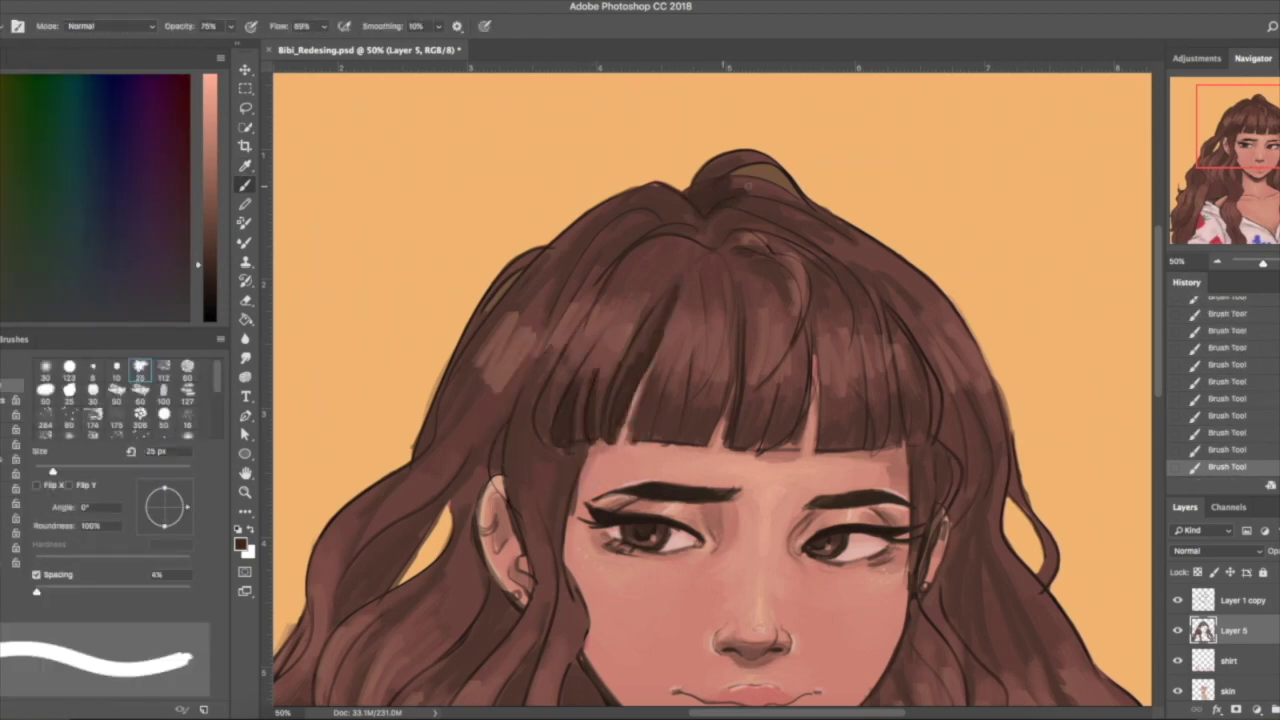
- Erase stray strands on hair Layer 5 with a 13 px eraser tip
scroll(740, 200, down, 5)
key(e)
key(b)
scroll(712, 390, down, 5)
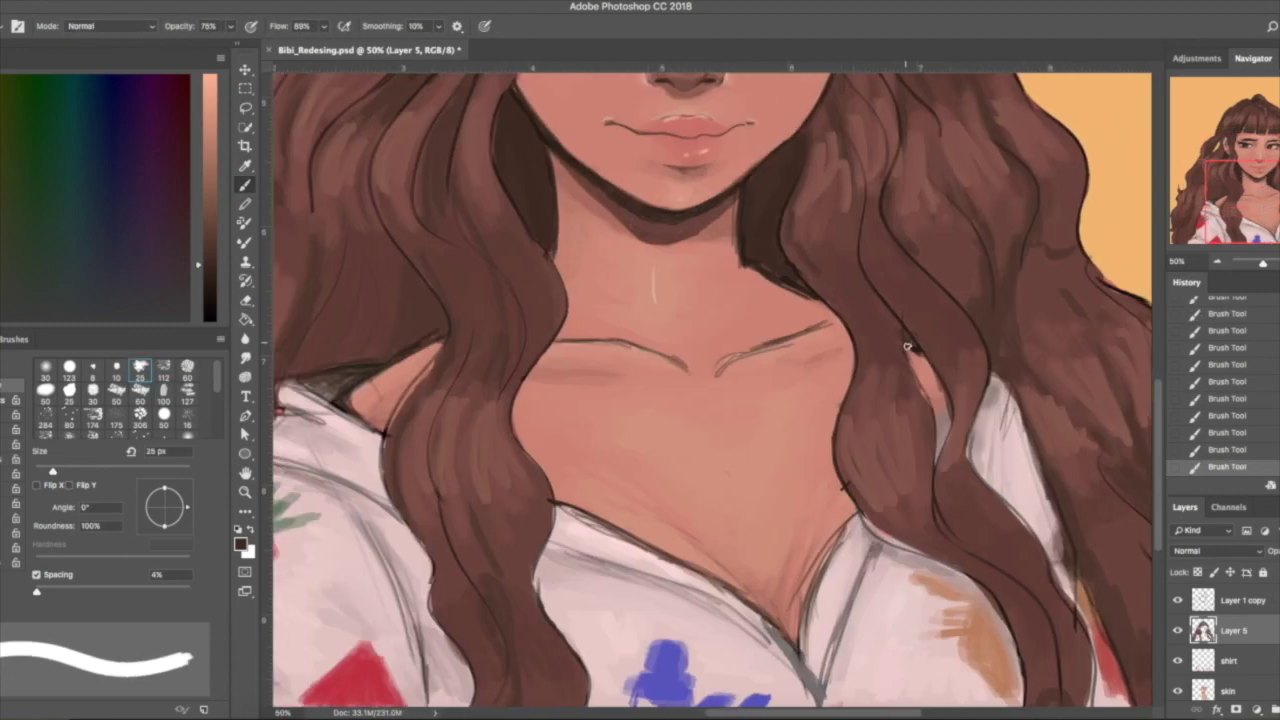
scroll(600, 380, up, 7)
key(alt+bracketright)
key(e)
key(alt+bracketleft)
key(bracketleft)
key(bracketleft)
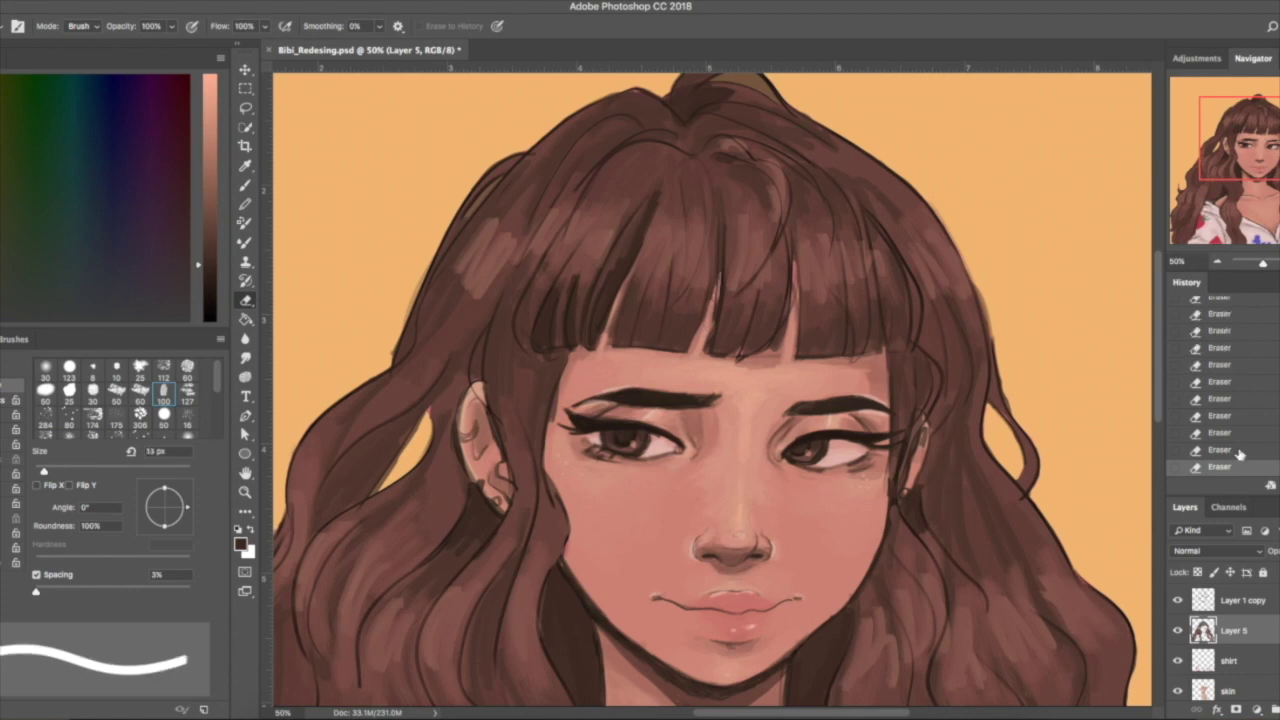
key(ctrl+alt+z)
key(ctrl+alt+z)
key(ctrl+shift+z)
key(ctrl+shift+z)
key(ctrl+shift+z)
key(ctrl+shift+z)
key(ctrl+shift+z)
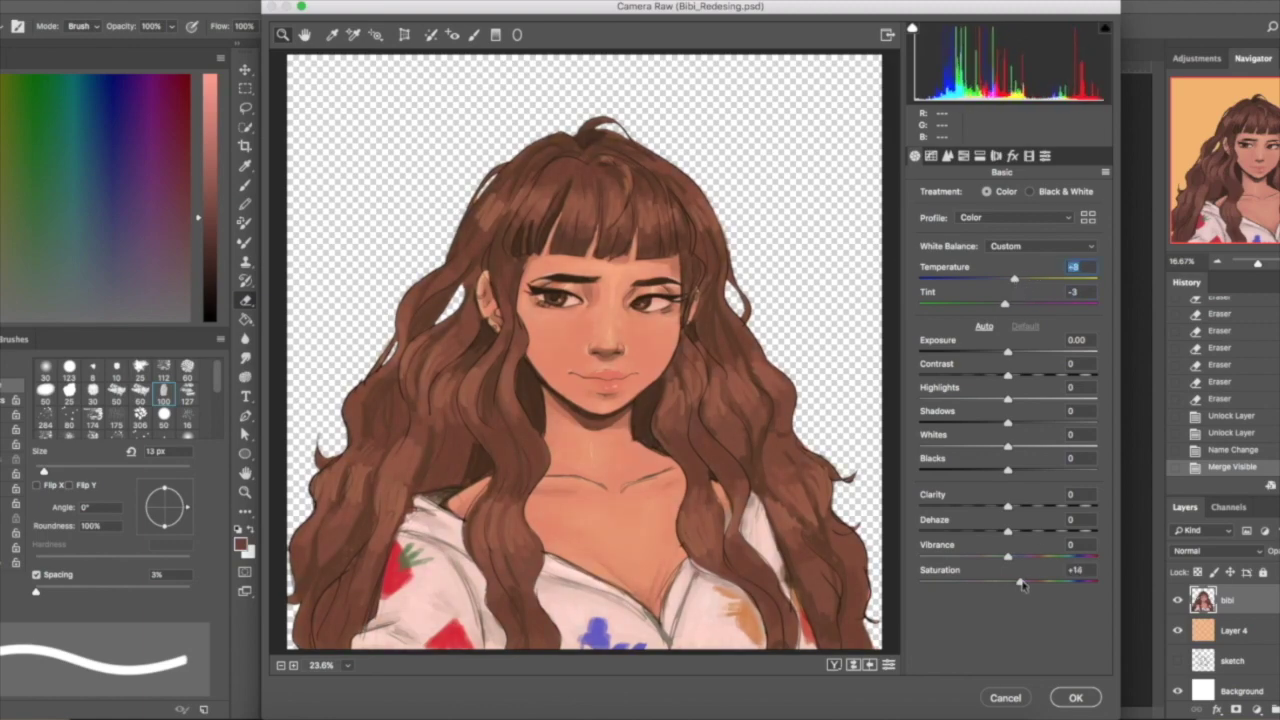
- Apply the Camera Raw grade with Clarity +11 and Vibrance +11 to the merged layer
click(1075, 697)
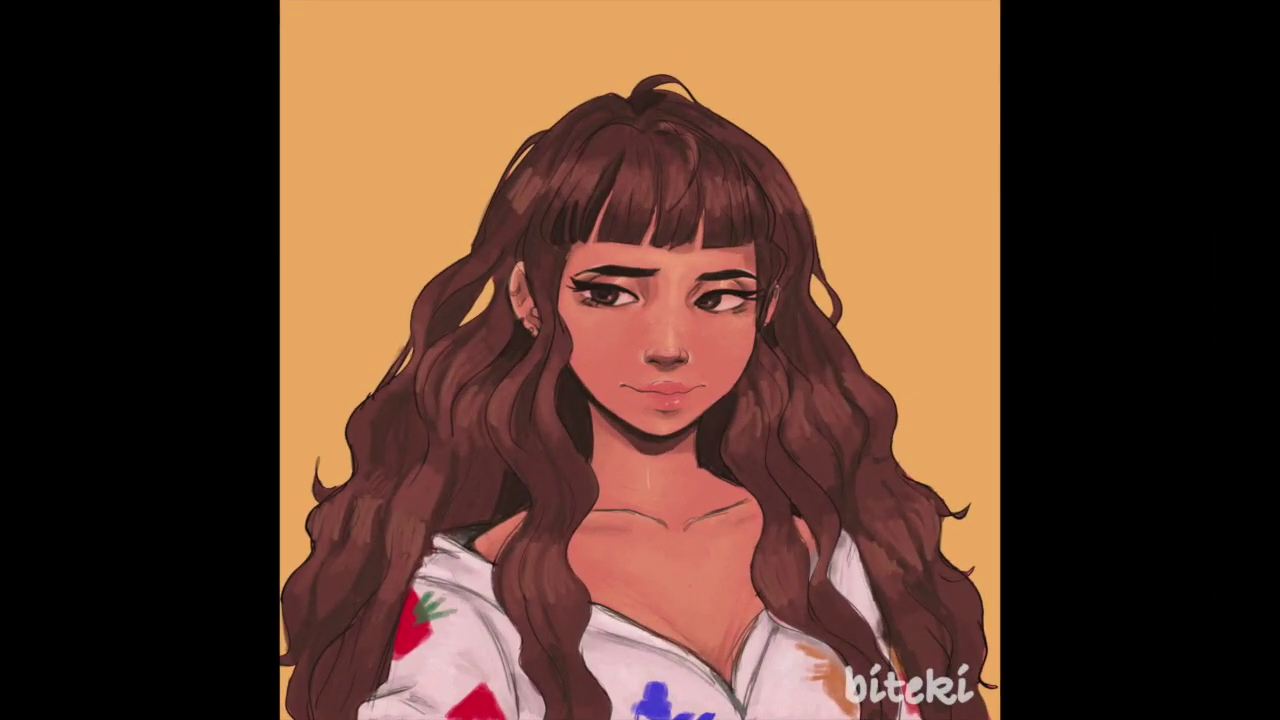